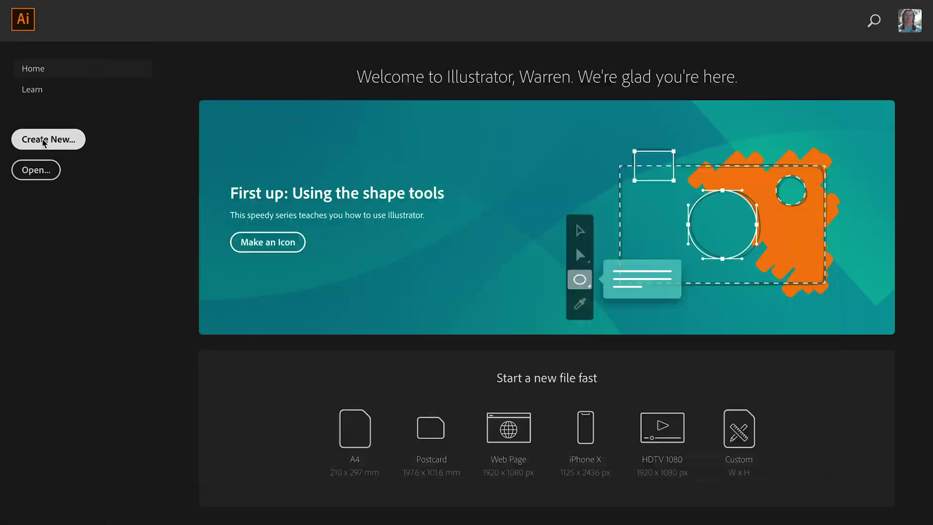
Step: Create a 1920 × 1080 px Web-Large document and draw a 1920 × 1080 px rectangle in it
key(super+n)
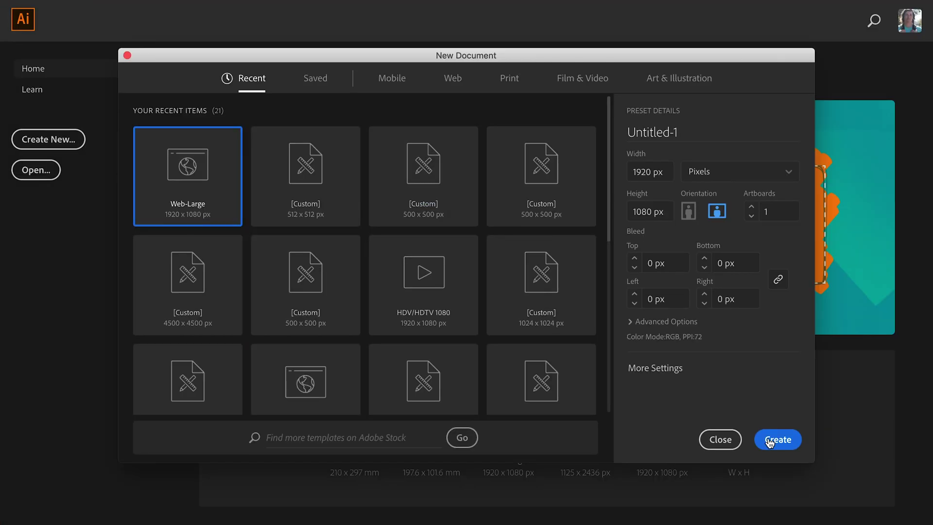
click(772, 440)
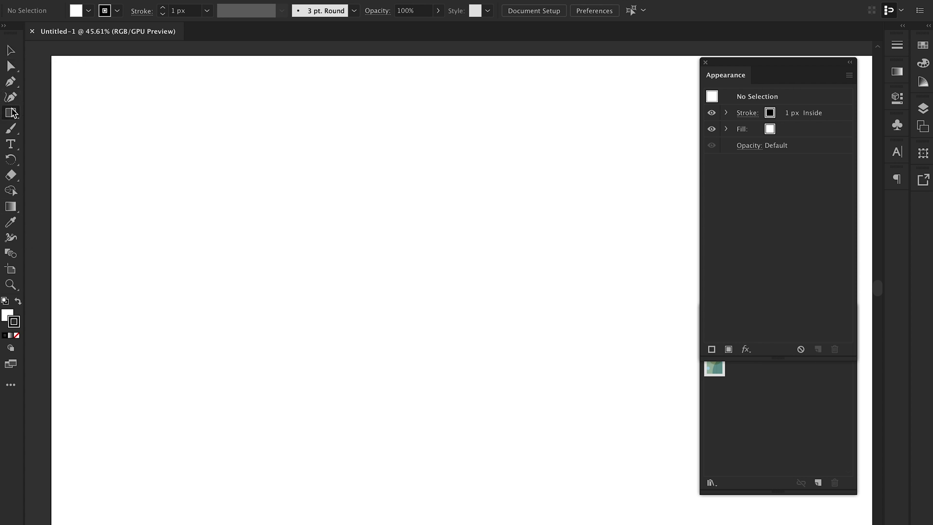
click(20, 122)
click(181, 141)
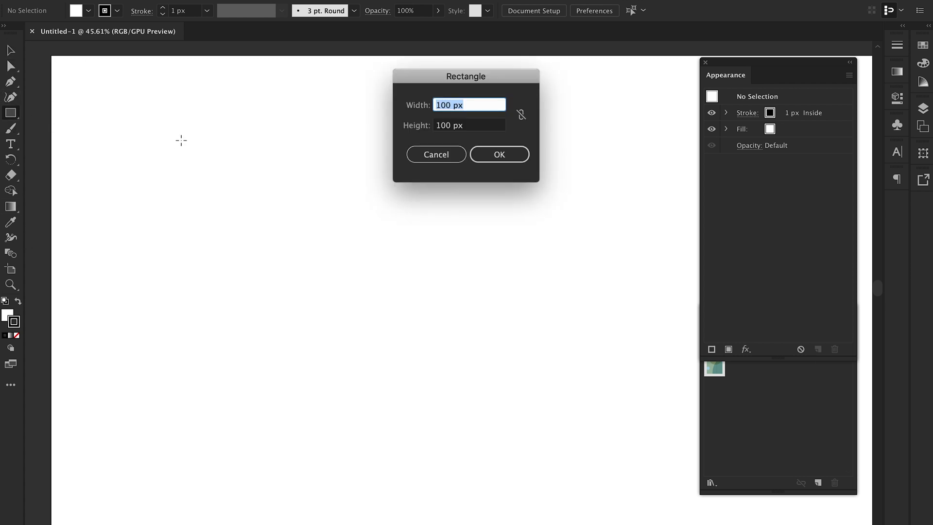
text(1920)
key(Tab)
text(1)
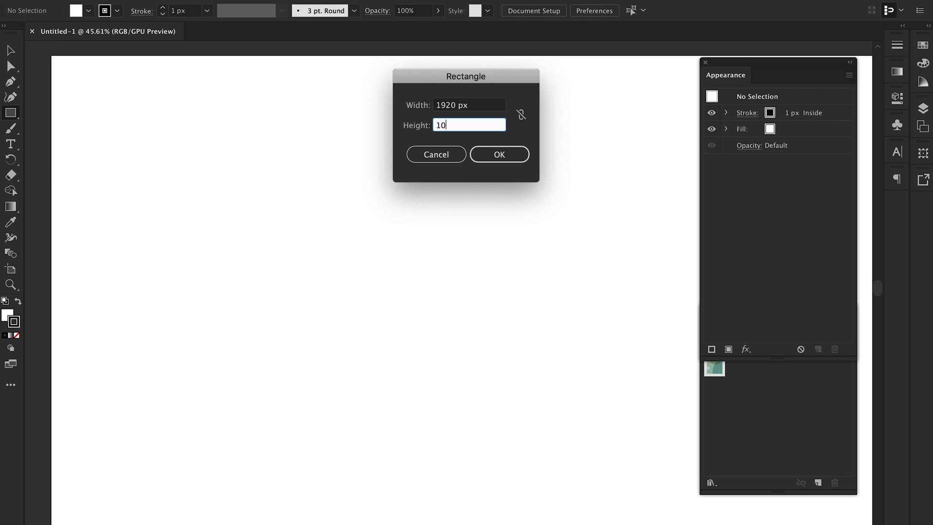
click(493, 155)
Step: Fill the rectangle with the dark grey sampled from the interface and align it to the horizontal and vertical centre of the artboard
key(i)
click(302, 47)
key(v)
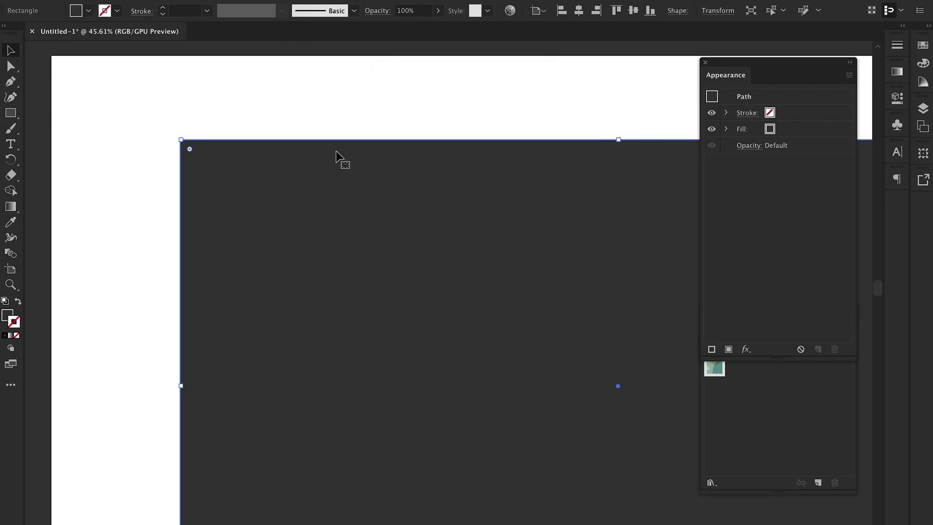
click(579, 10)
click(624, 11)
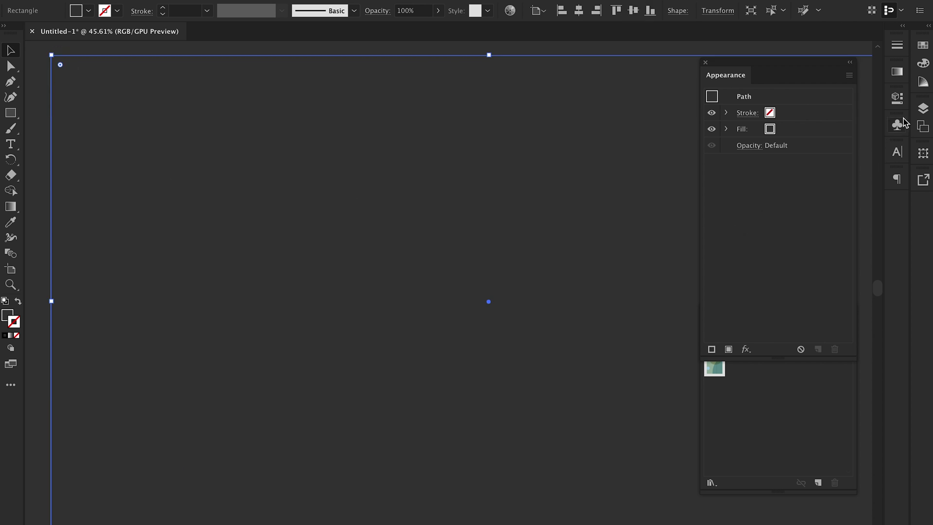
Step: Lock the layer holding the background rectangle and rename it BG
click(925, 112)
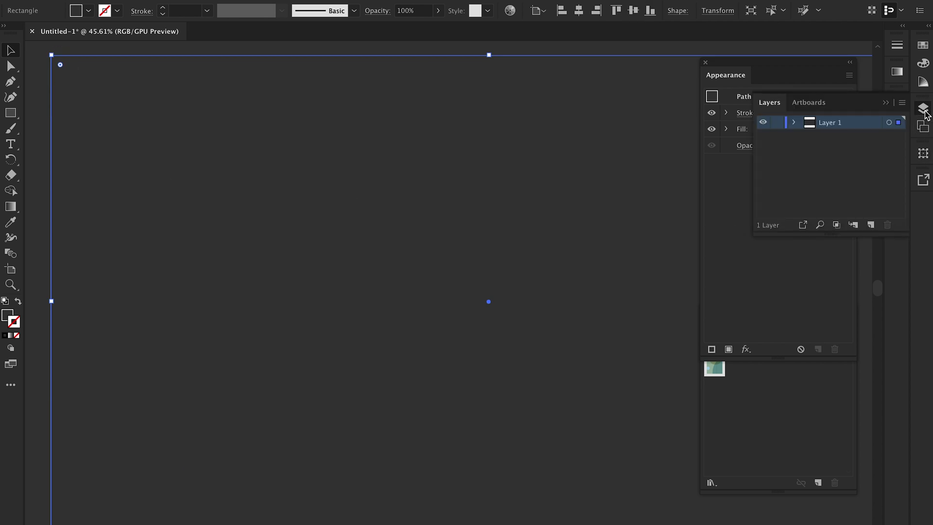
click(793, 122)
click(777, 122)
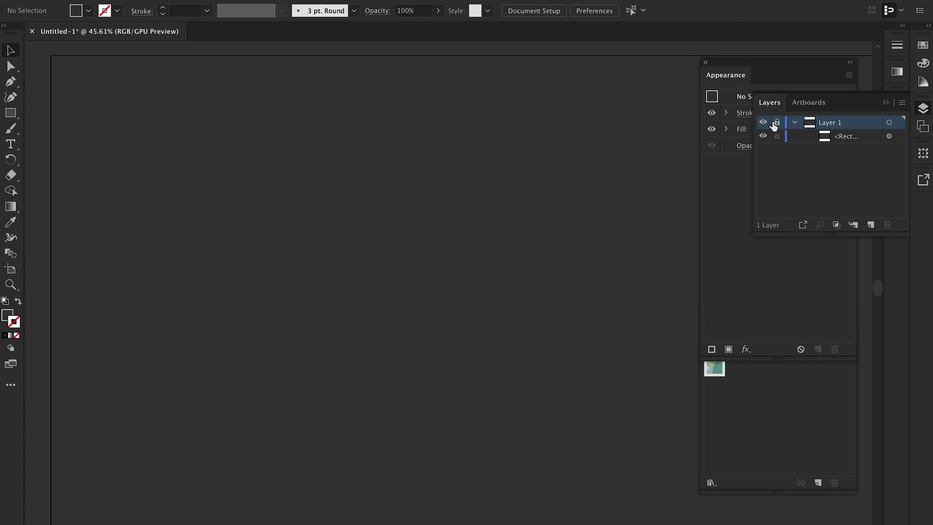
click(795, 122)
double_click(832, 123)
text(BG)
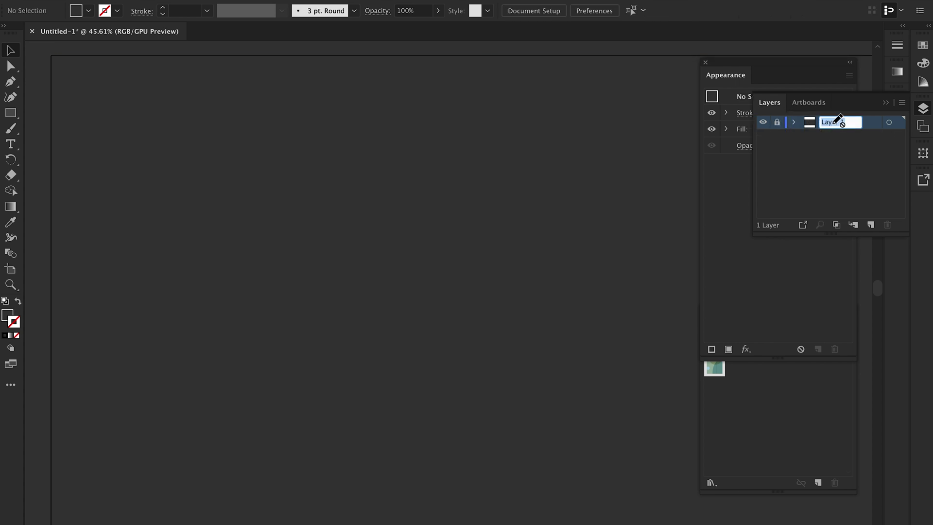
key(Return)
Step: Add a new layer above BG and draw a 300 × 100 px rectangle on it
click(871, 224)
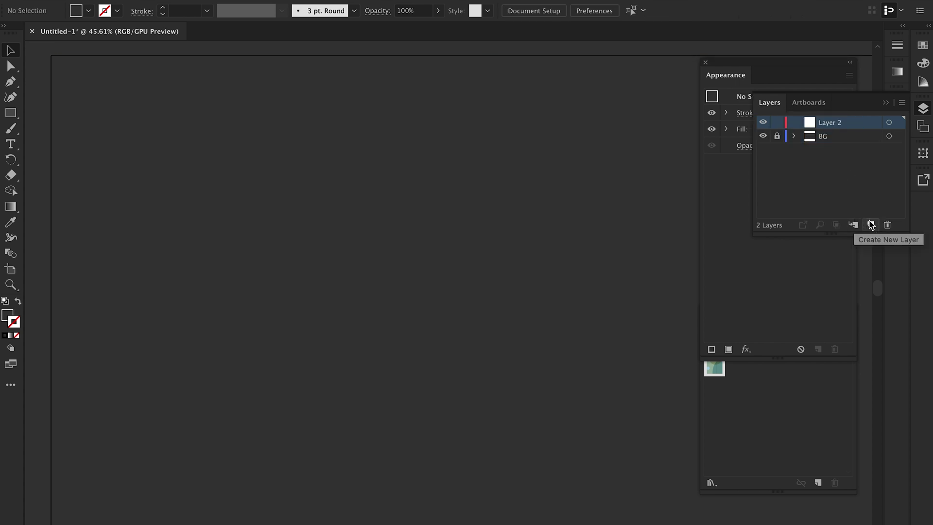
click(924, 111)
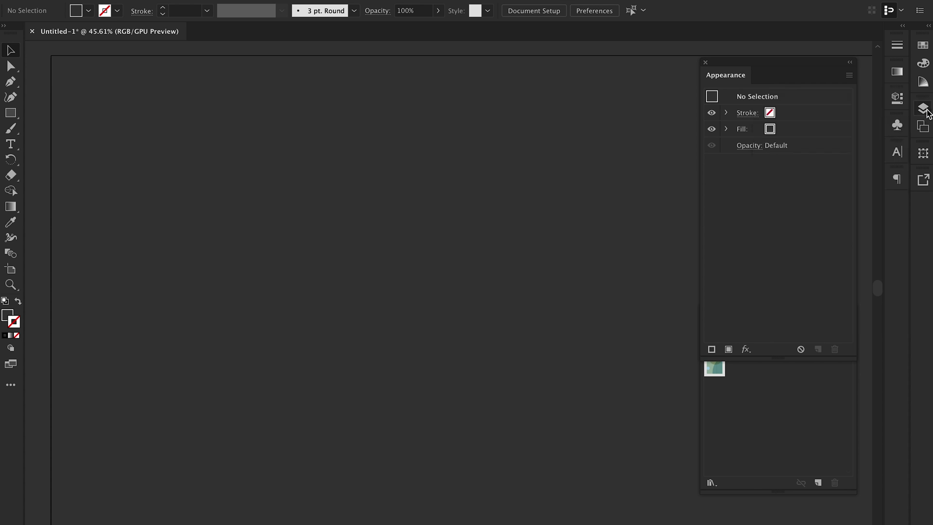
click(14, 116)
click(15, 118)
click(39, 113)
click(263, 179)
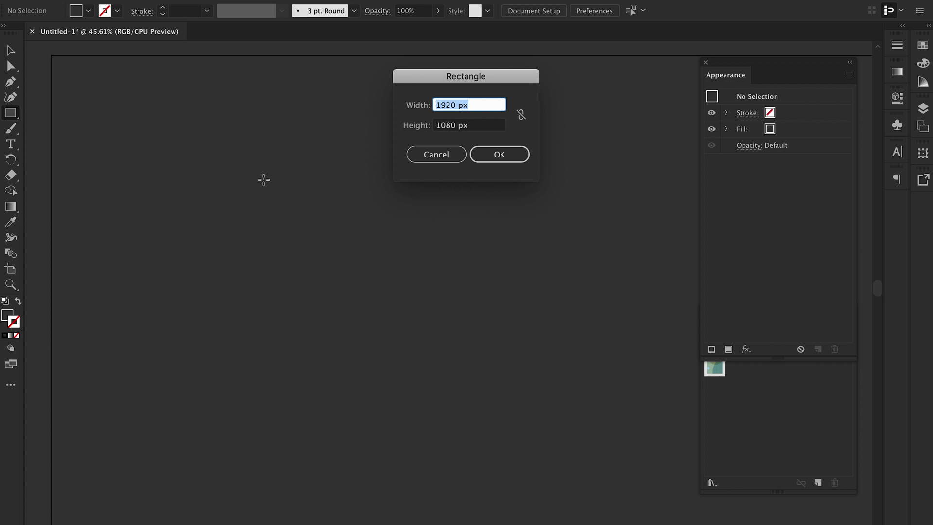
text(300)
key(Tab)
text(1)
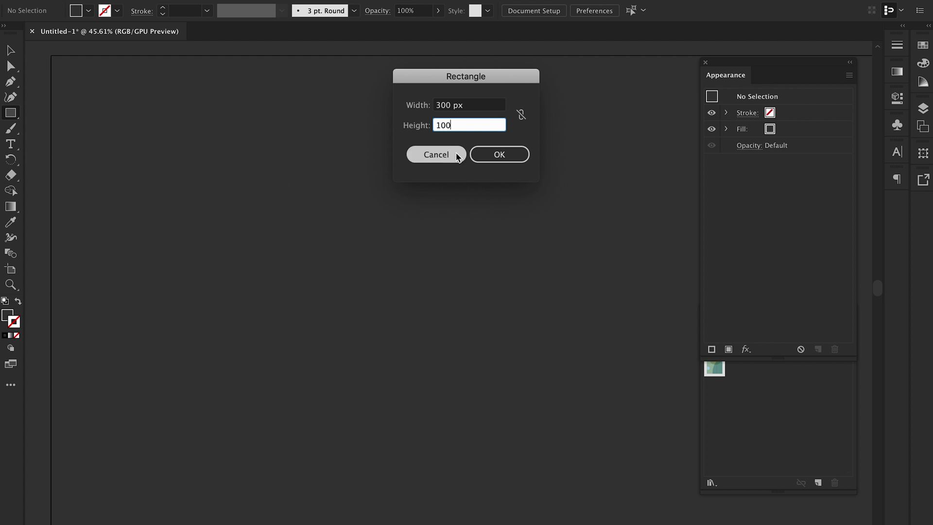
click(476, 154)
key(v)
Step: Round all corners of the small rectangle with a 50 px radius to make a pill shape
key(ctrl+equal)
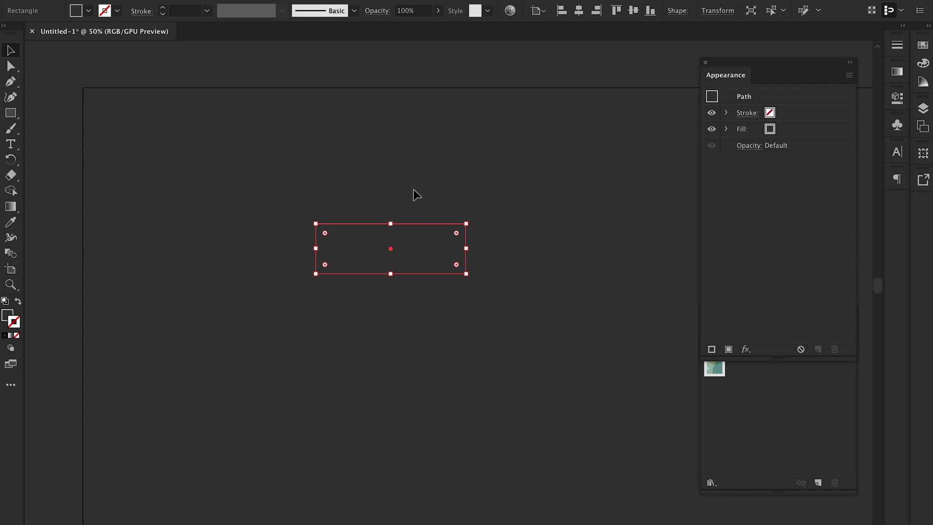
key(a)
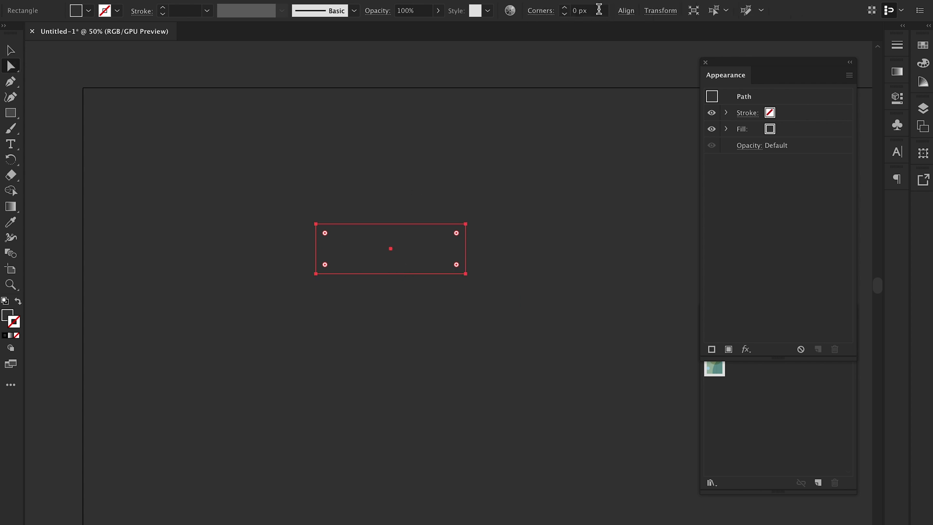
click(540, 10)
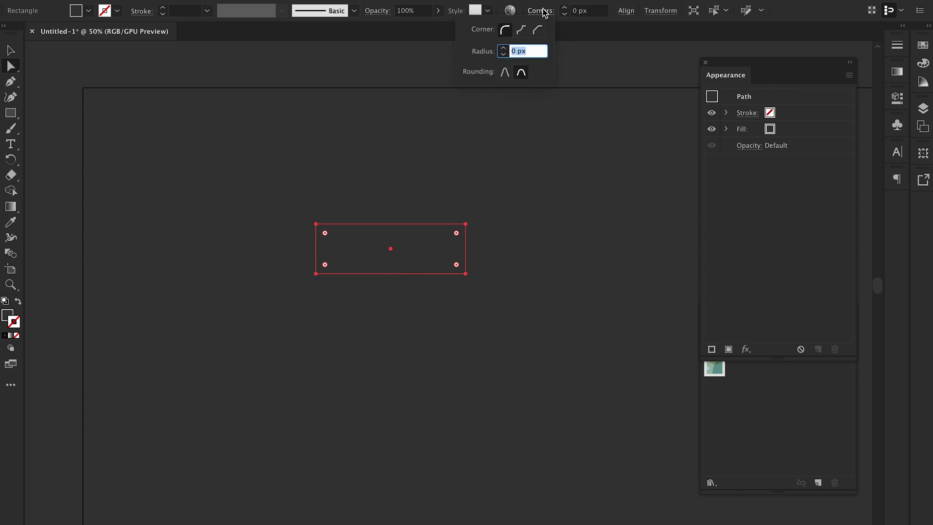
click(579, 14)
click(589, 10)
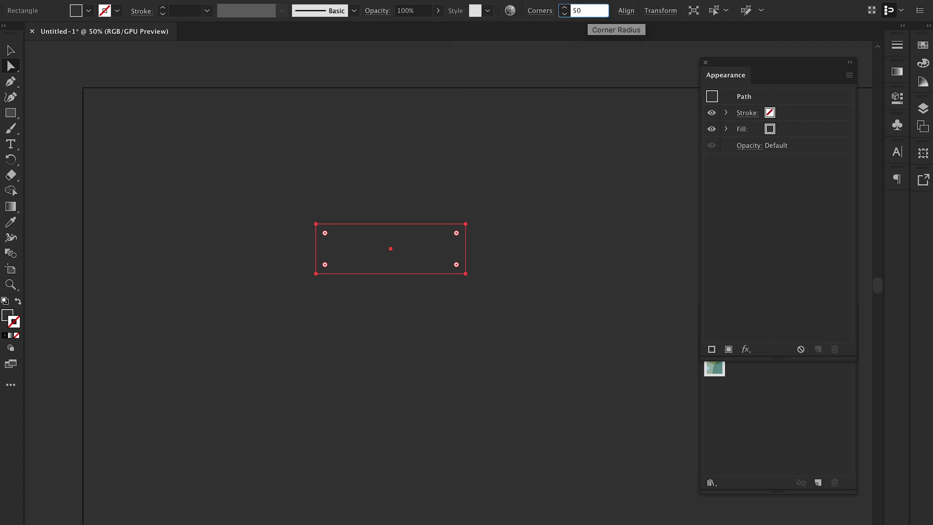
key(Tab)
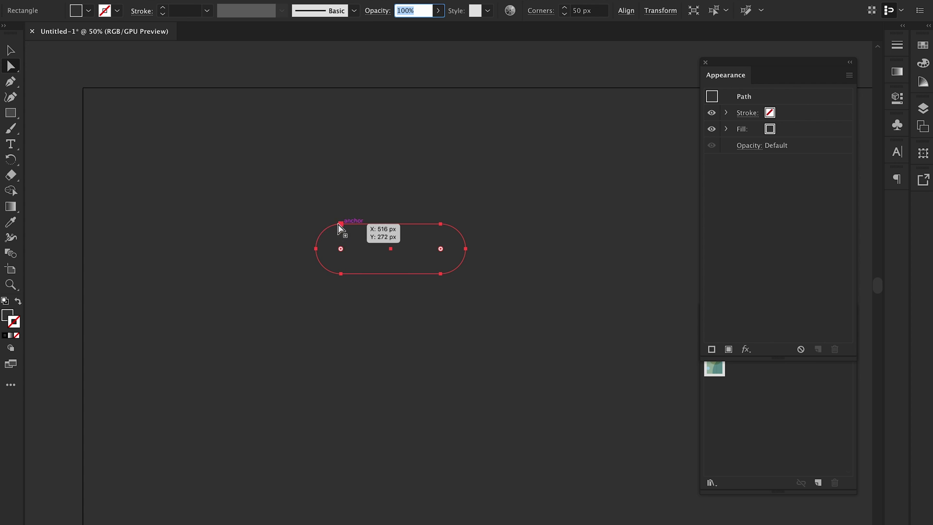
drag(308, 187, 370, 254)
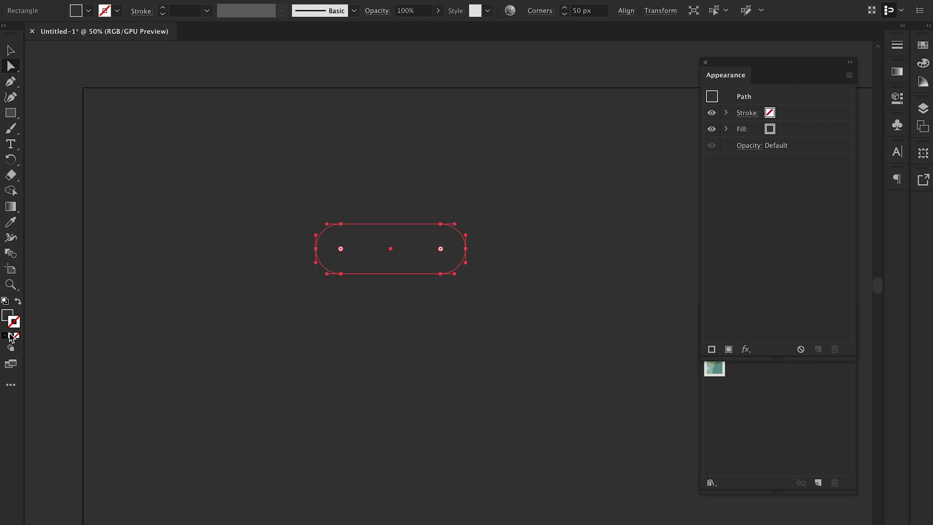
click(7, 316)
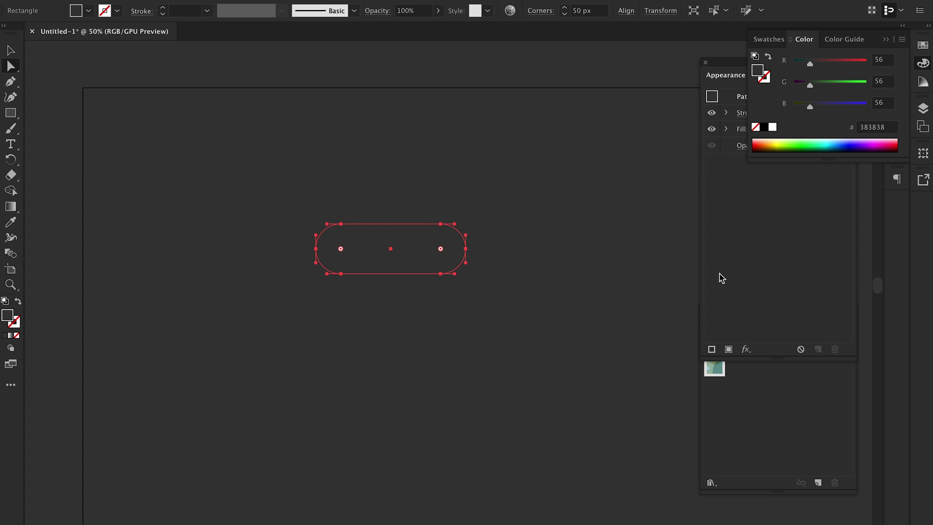
click(922, 67)
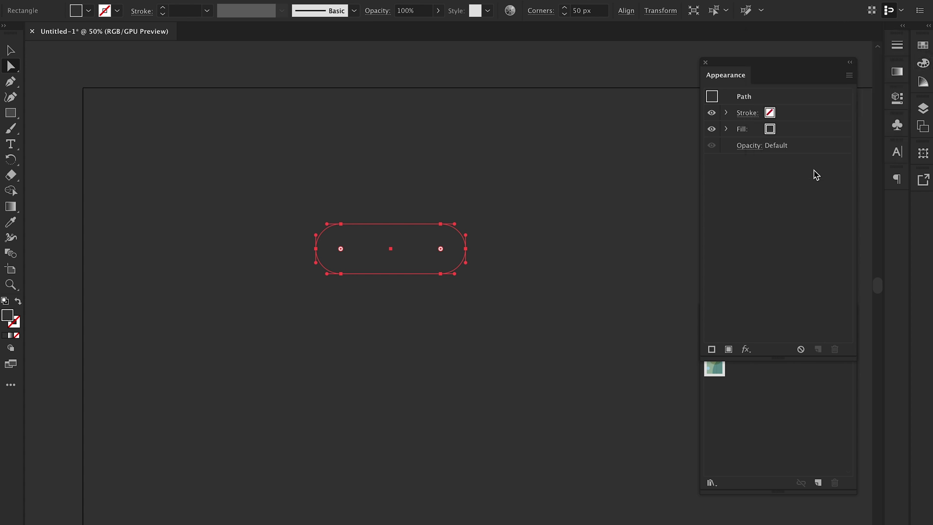
Step: Close the floating Brushes and Graphic Styles group and shorten the Appearance panel
drag(771, 359, 775, 277)
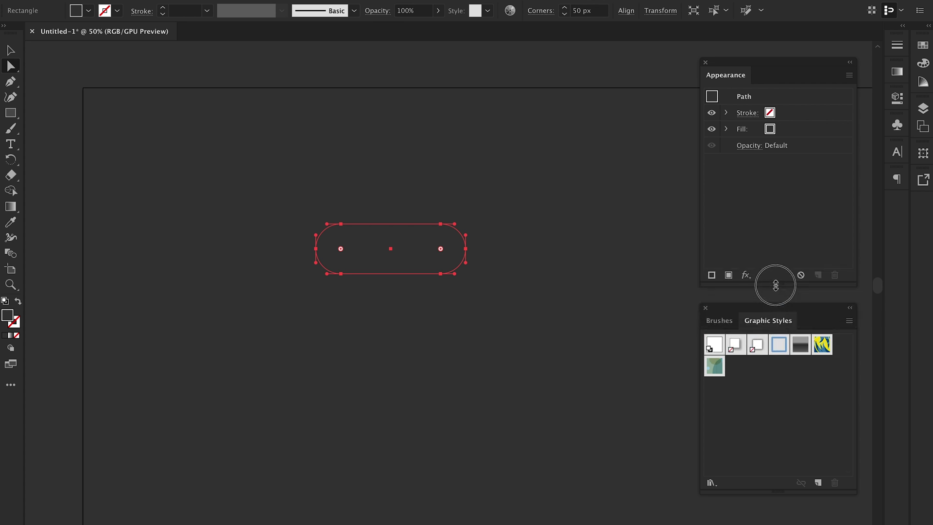
click(706, 308)
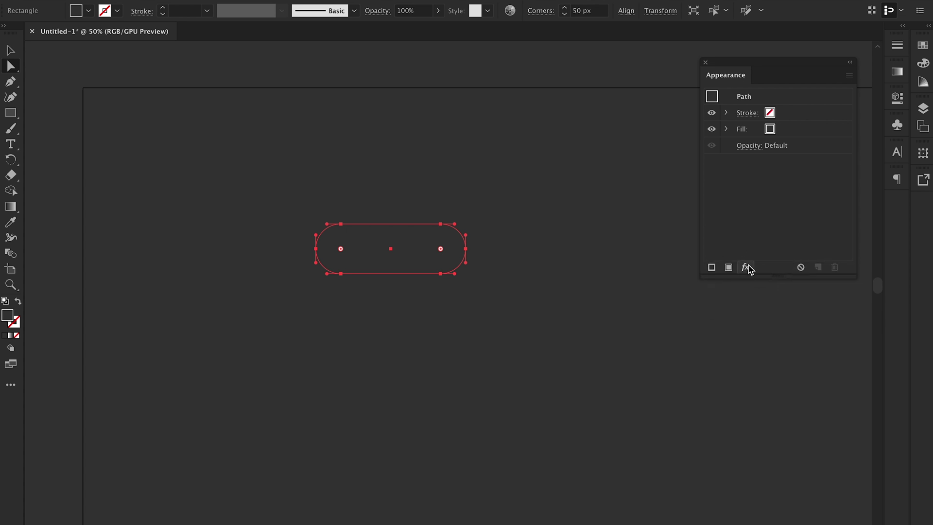
drag(758, 277, 761, 312)
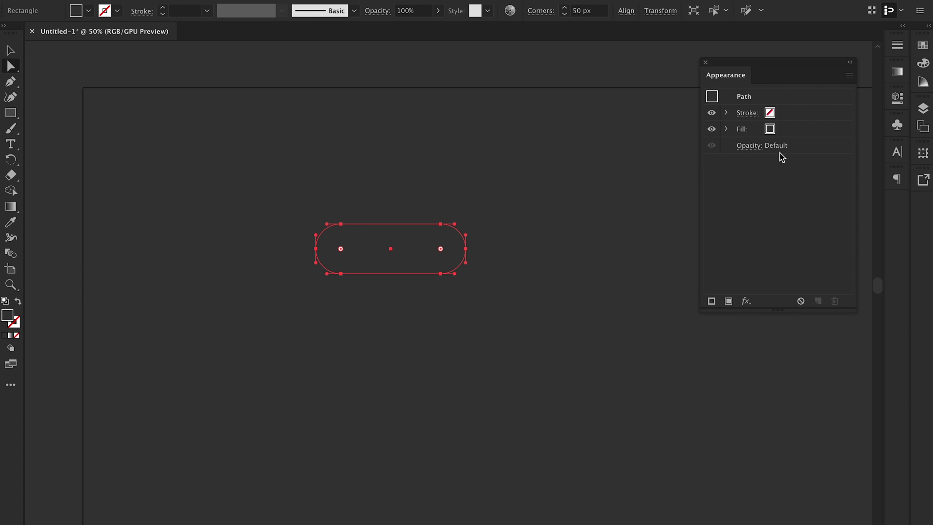
Step: Fill the pill with the white-to-black linear gradient and run it vertically from its upper edge to its lower edge
click(791, 129)
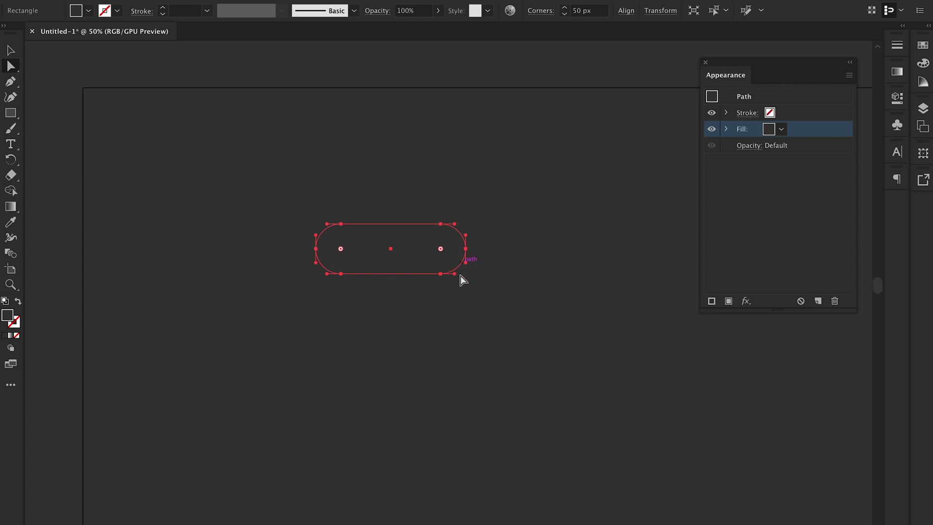
click(802, 210)
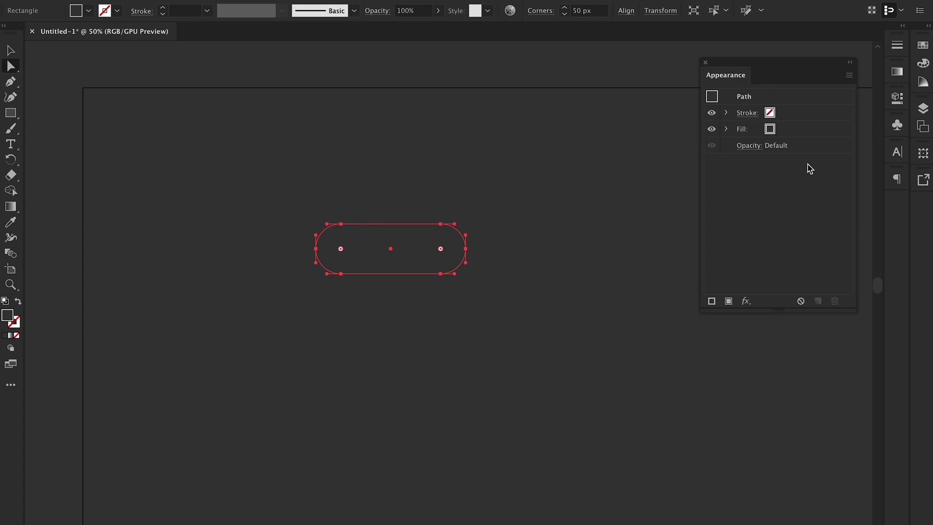
click(804, 118)
click(806, 130)
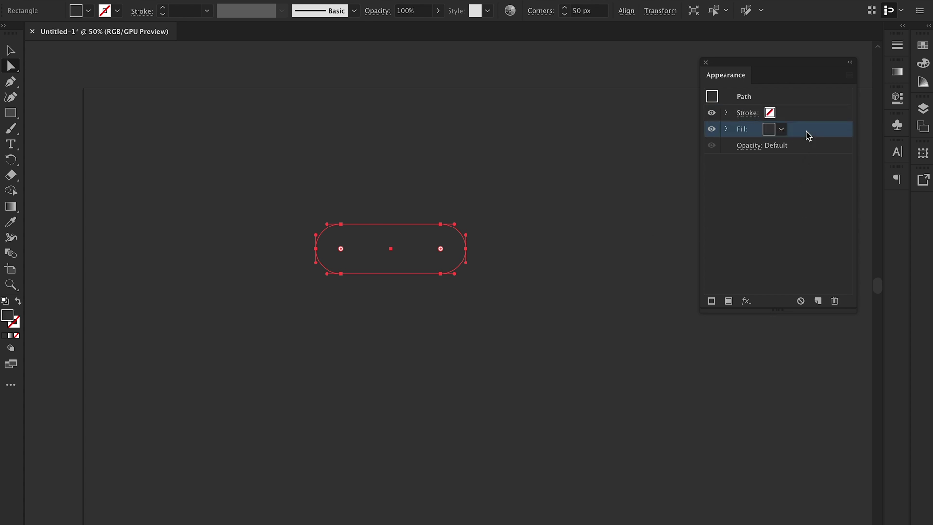
click(781, 129)
click(643, 179)
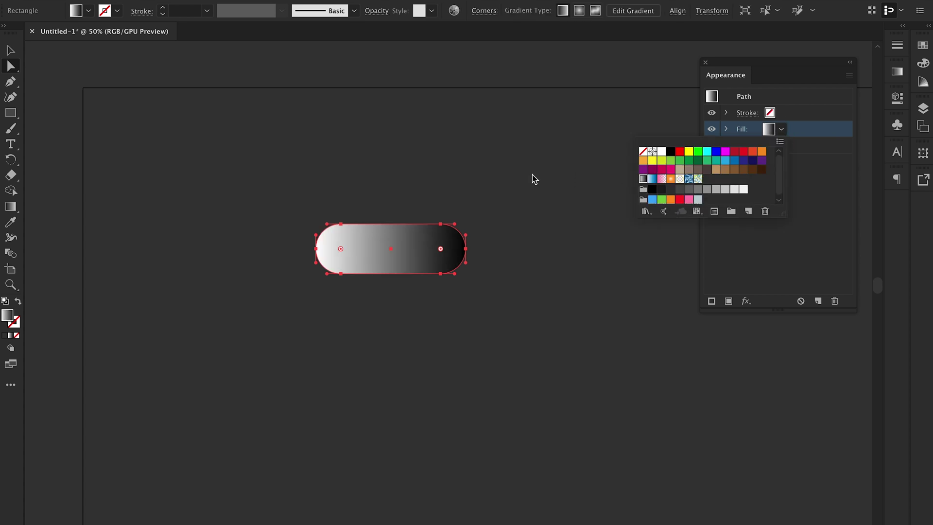
key(g)
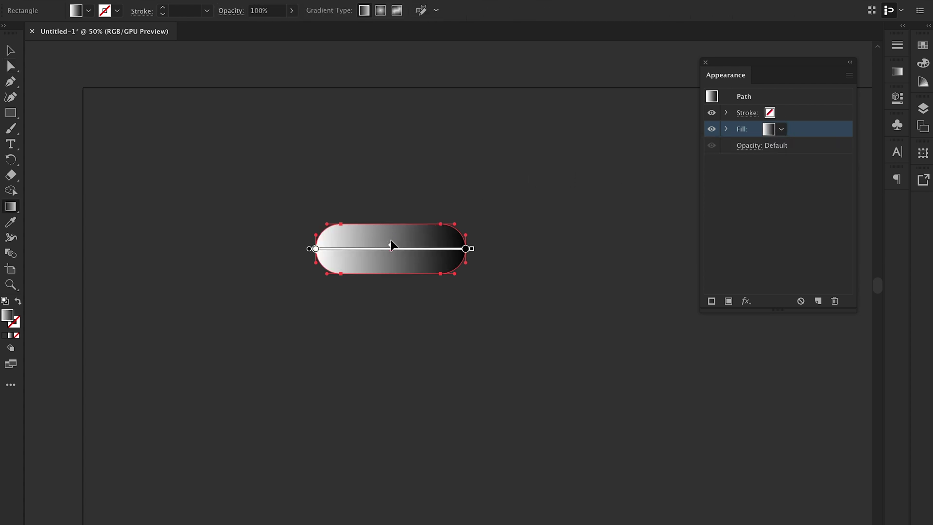
drag(389, 223, 388, 279)
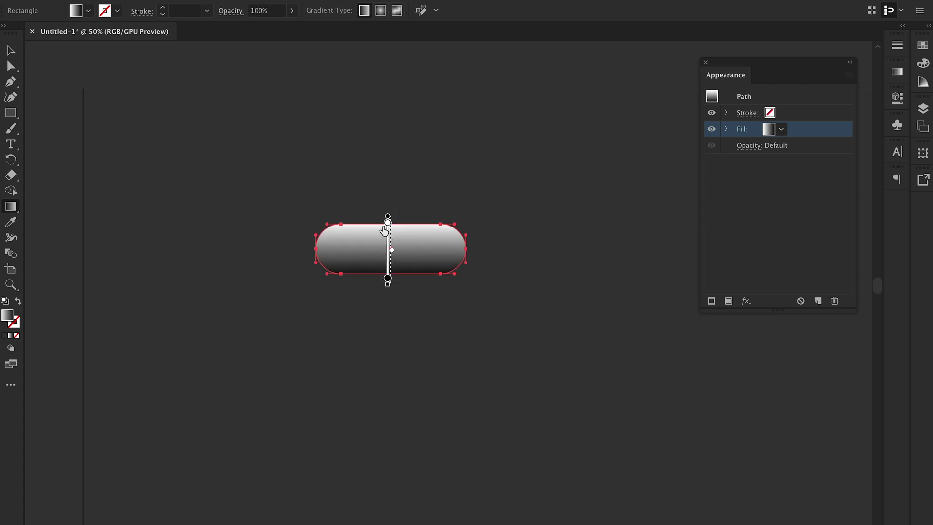
Step: Switch the gradient's upper colour stop to HSB values and set its brightness to 70.2%
click(387, 222)
double_click(387, 223)
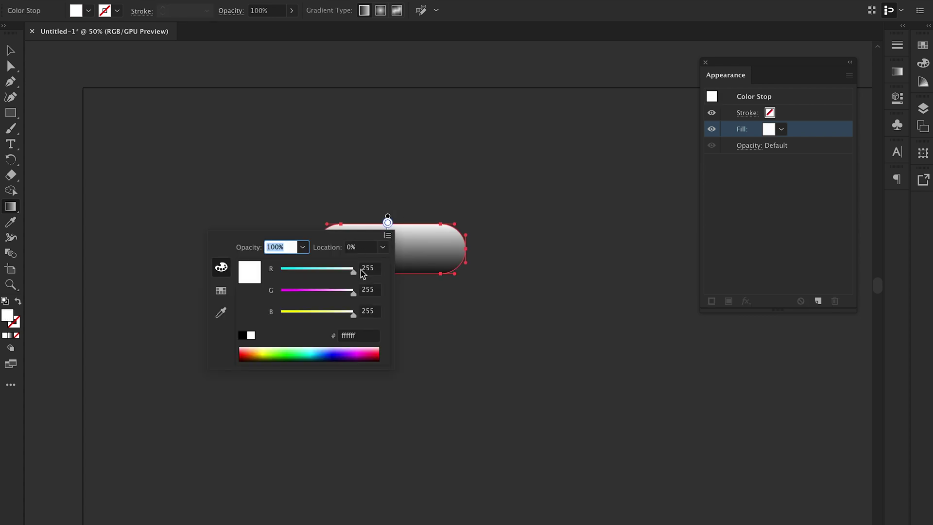
click(387, 237)
click(408, 270)
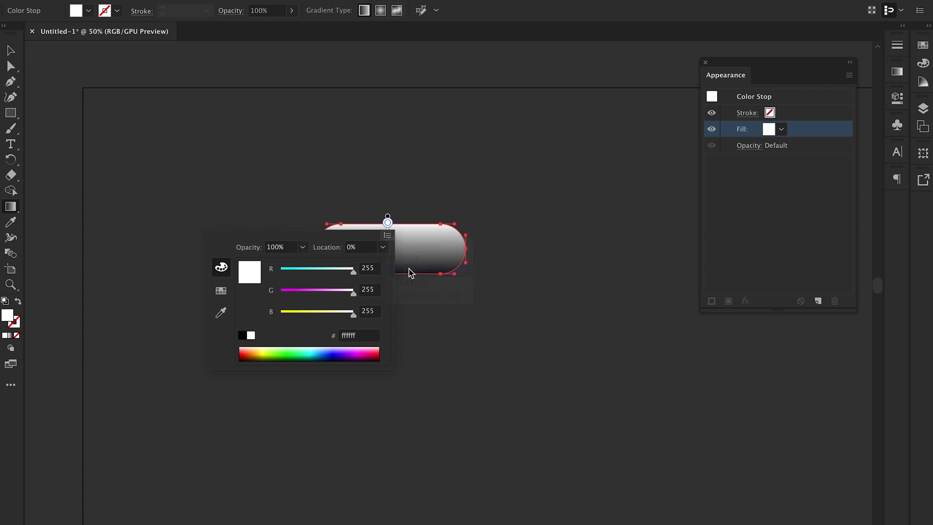
click(370, 311)
text(70.2)
key(Return)
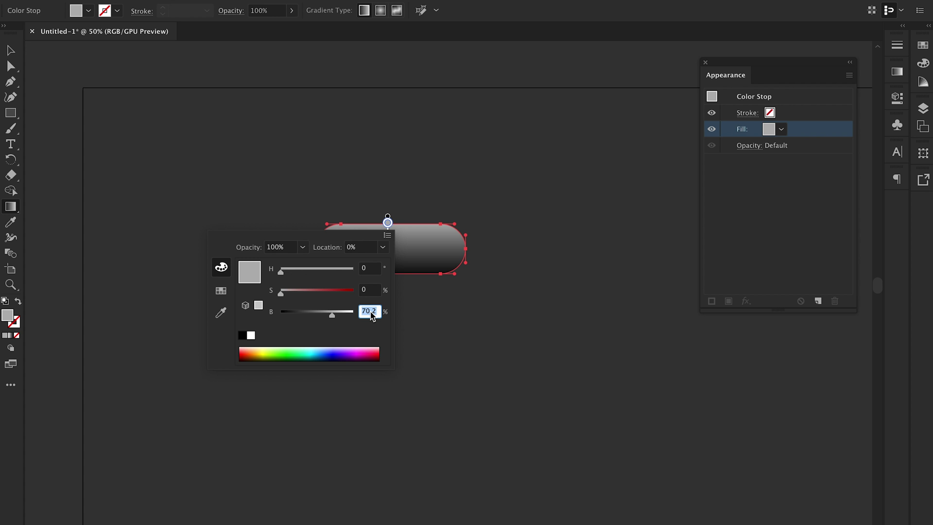
click(410, 248)
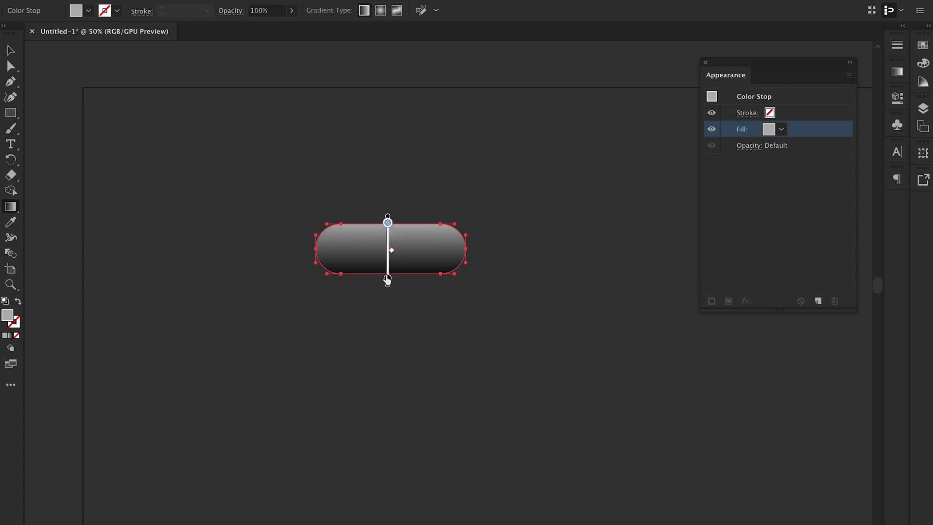
Step: Set the brightness of the gradient's lower colour stop to 20%
double_click(387, 278)
click(370, 366)
text(20)
key(Return)
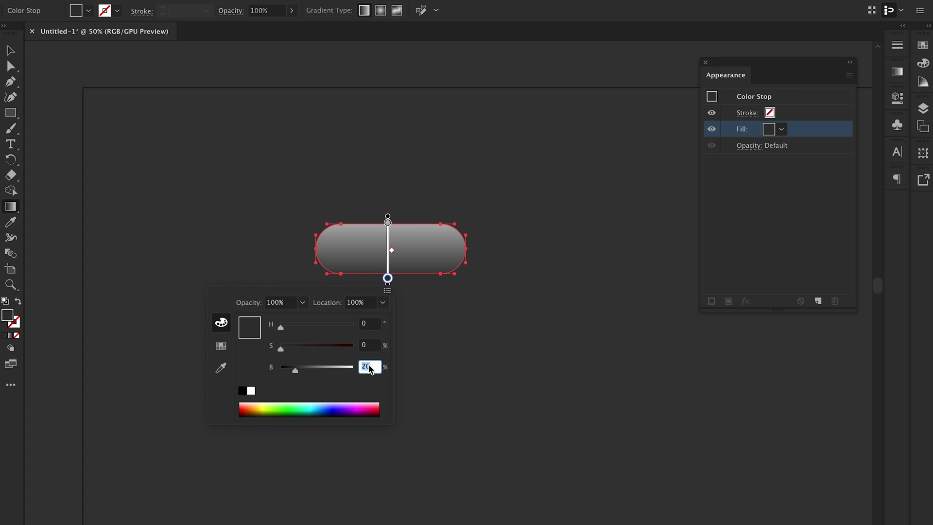
Step: Leave the colour stop settings, deselect the pill and examine its gradient up close
key(Escape)
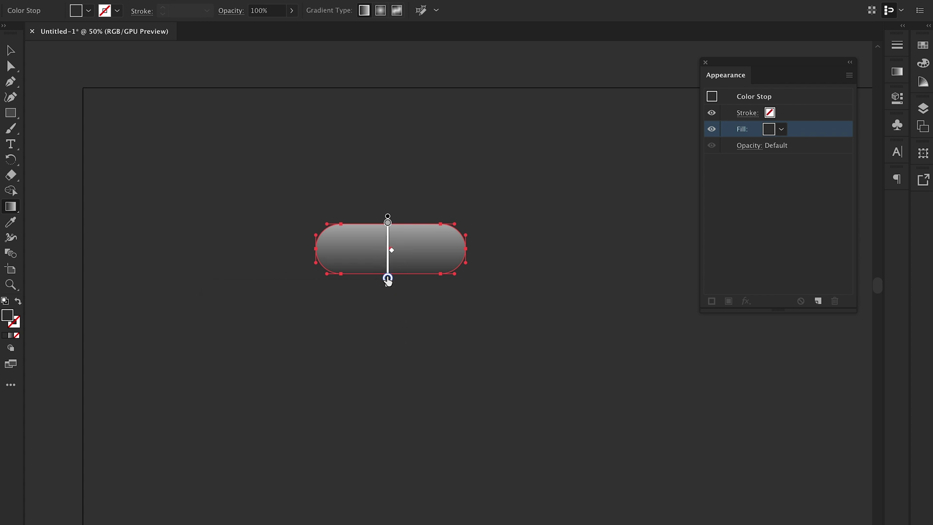
key(v)
click(437, 332)
key(ctrl+equal)
key(ctrl+equal)
key(ctrl+equal)
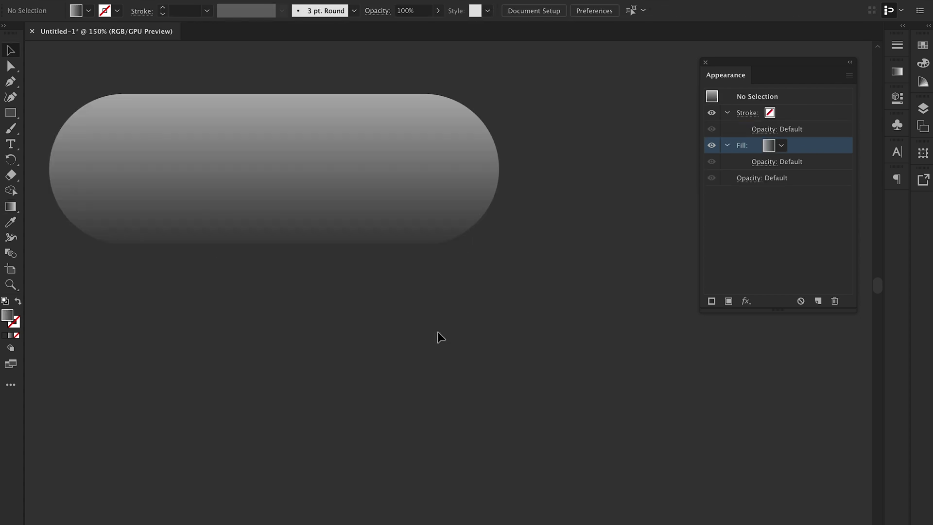
Step: Reselect the pill and add a second gradient fill above its existing one
click(472, 250)
key(ctrl+minus)
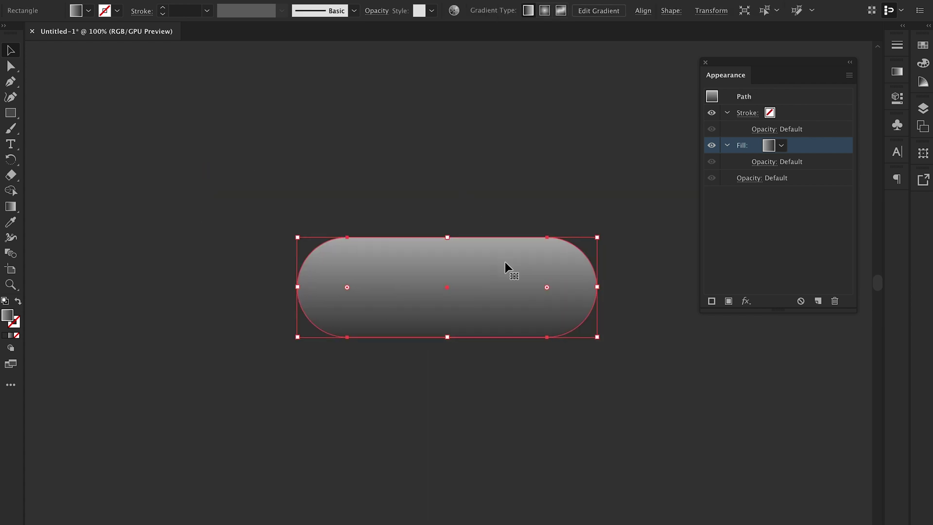
scroll(506, 266, right, 2)
scroll(506, 266, down, 1)
click(727, 145)
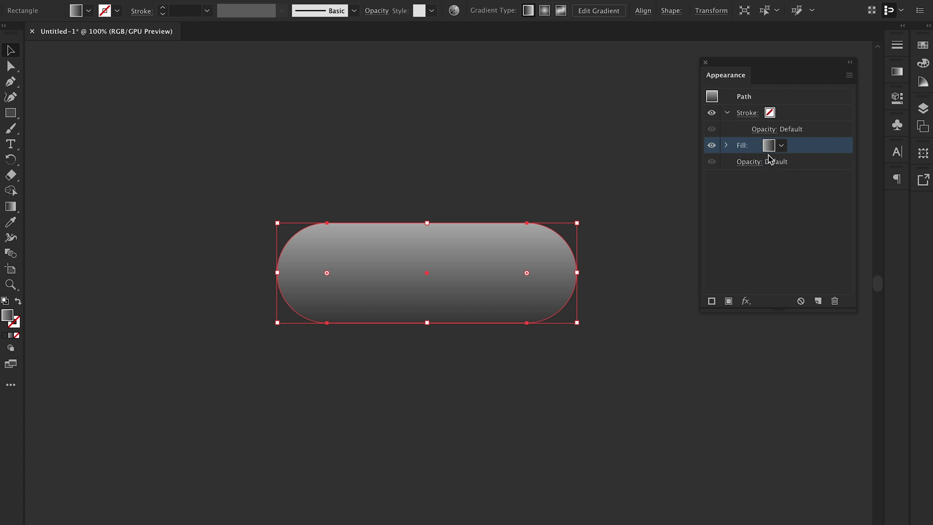
click(728, 301)
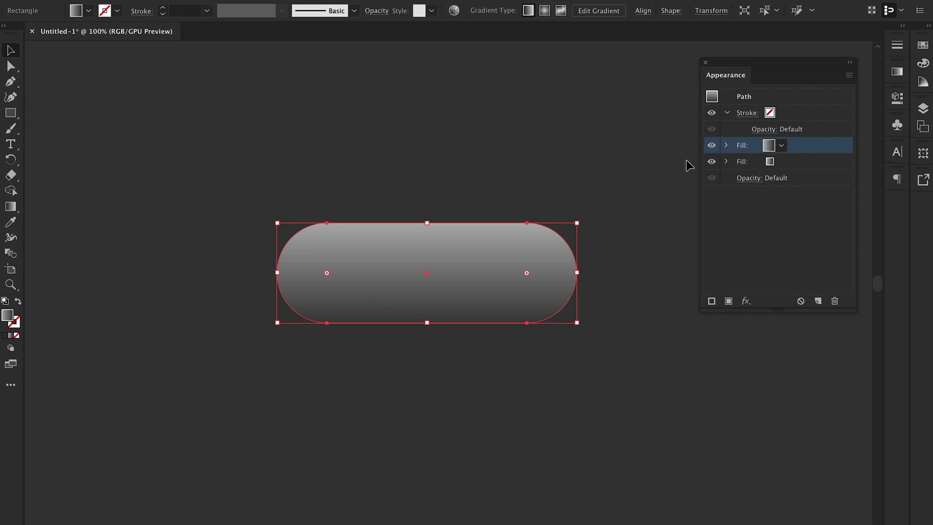
Step: Bring both colour stops of the upper fill's gradient together at the pill's centre to form a hard horizontal split
key(g)
drag(427, 331, 426, 273)
drag(426, 221, 425, 276)
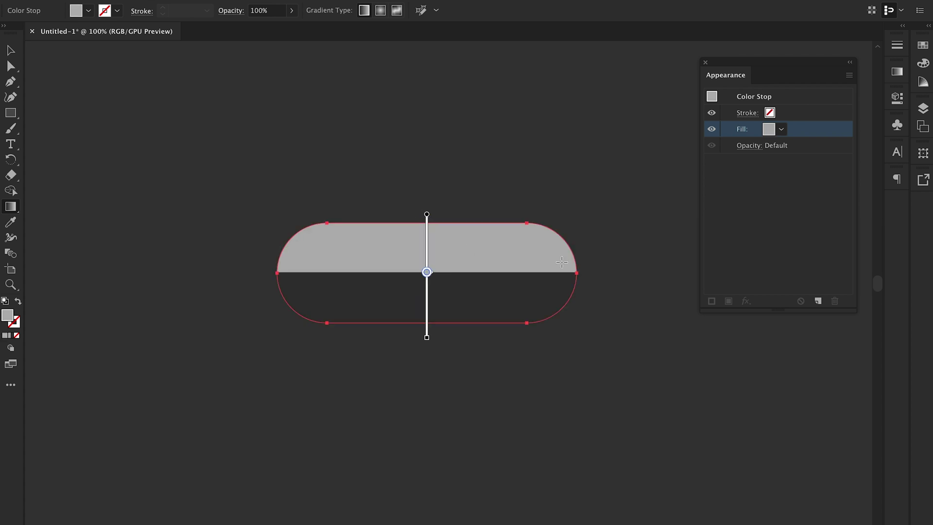
key(v)
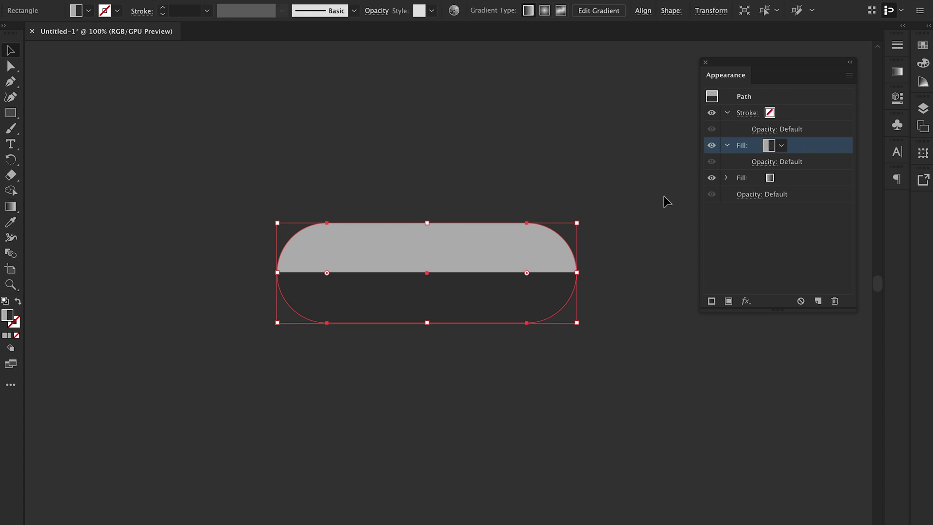
click(726, 146)
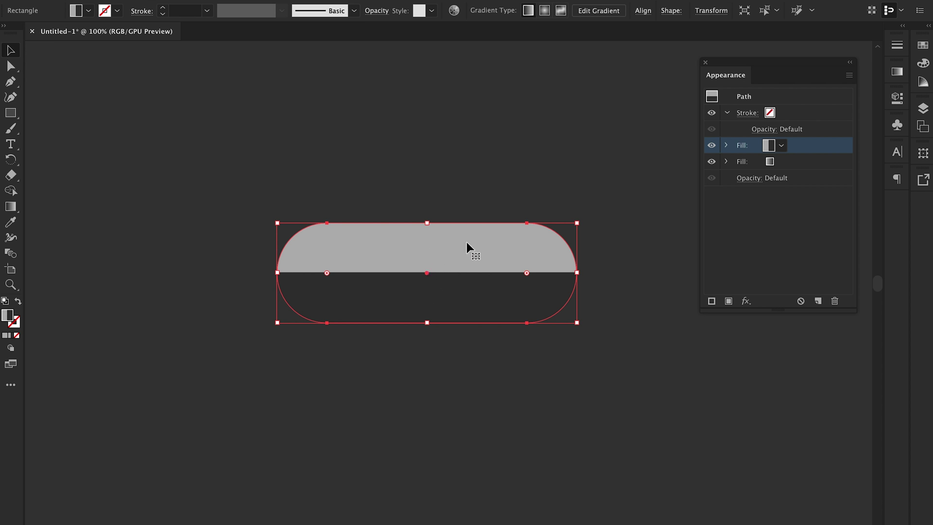
Step: Set the upper fill's blending mode to Screen and deselect the pill
click(727, 146)
click(761, 162)
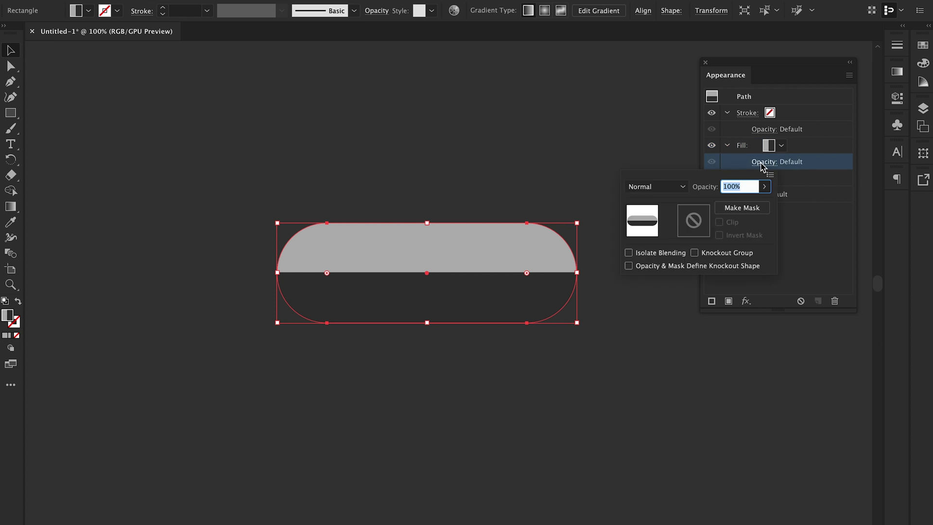
click(652, 189)
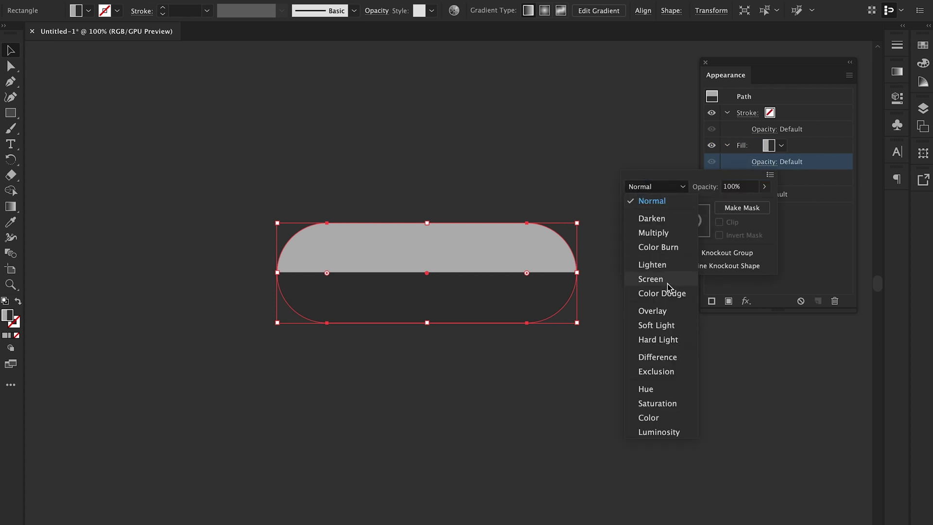
click(651, 280)
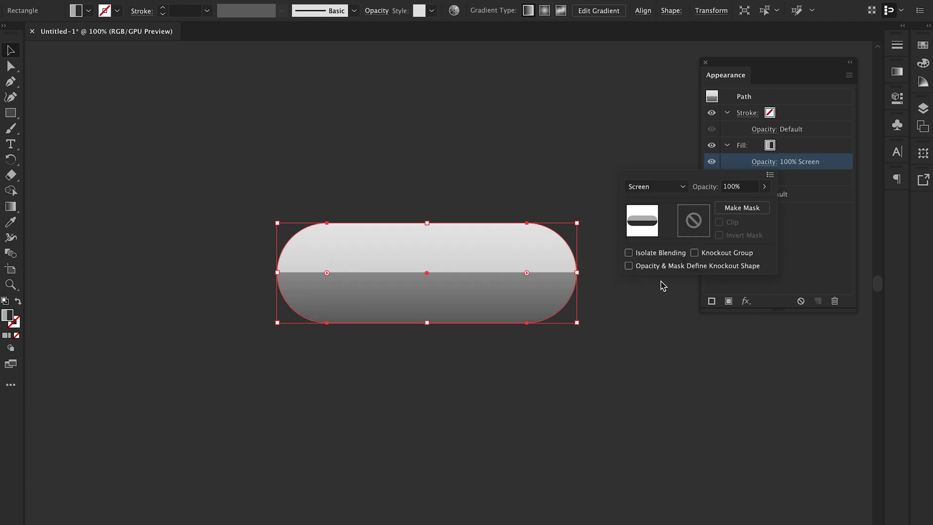
click(637, 338)
click(638, 338)
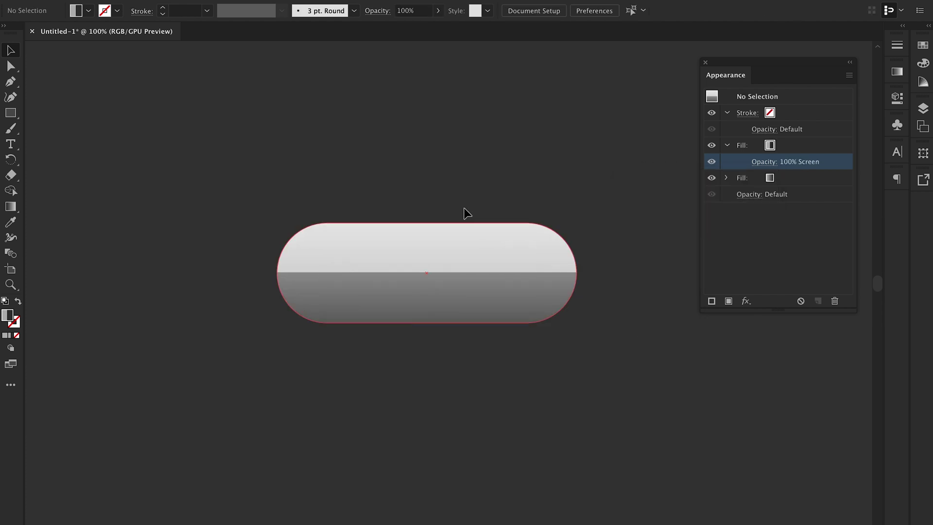
Step: Reselect the pill and reorder its appearance so the stroke sits below both fills
click(436, 260)
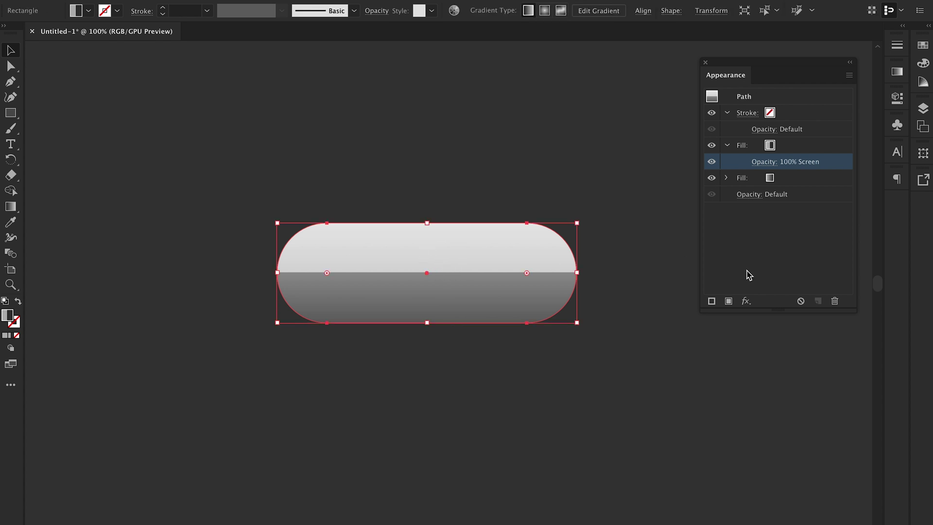
click(727, 145)
drag(793, 116, 792, 170)
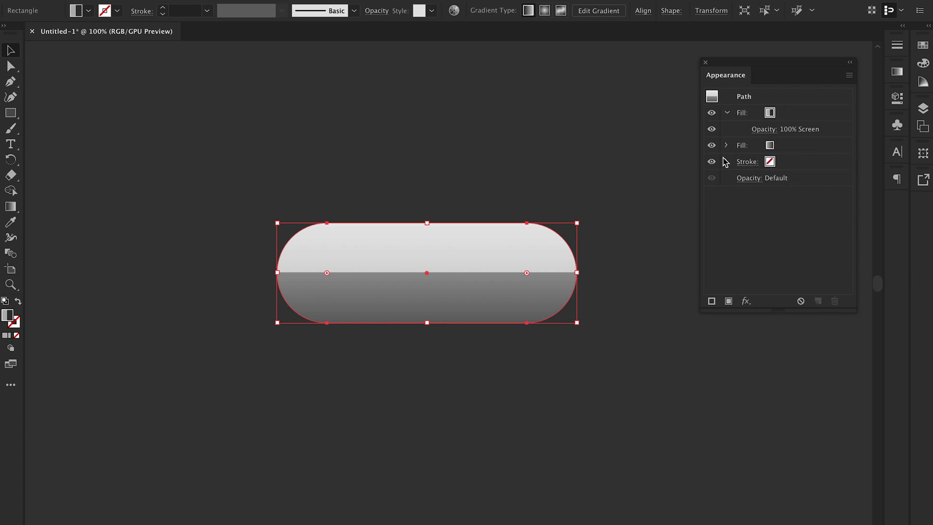
click(728, 113)
Step: Set the pill's stroke weight to 30 px
click(787, 147)
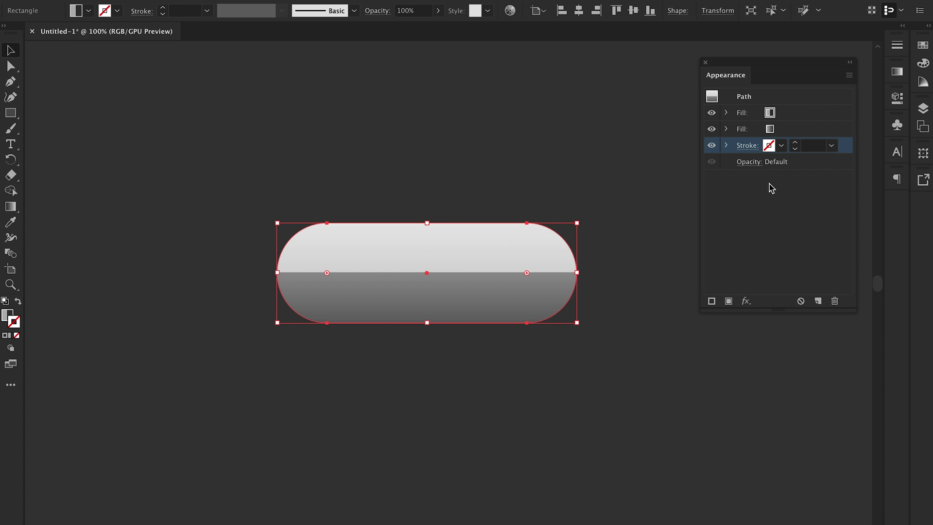
click(810, 145)
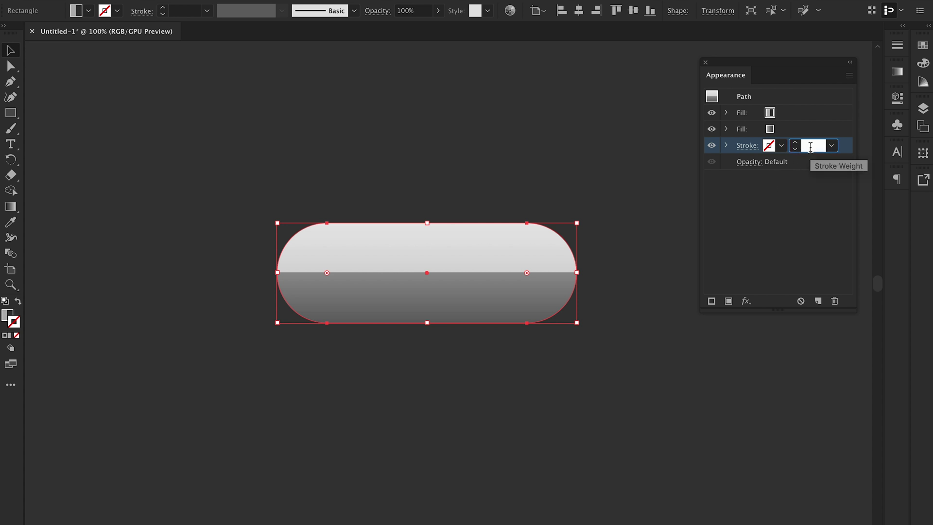
text(30)
key(Return)
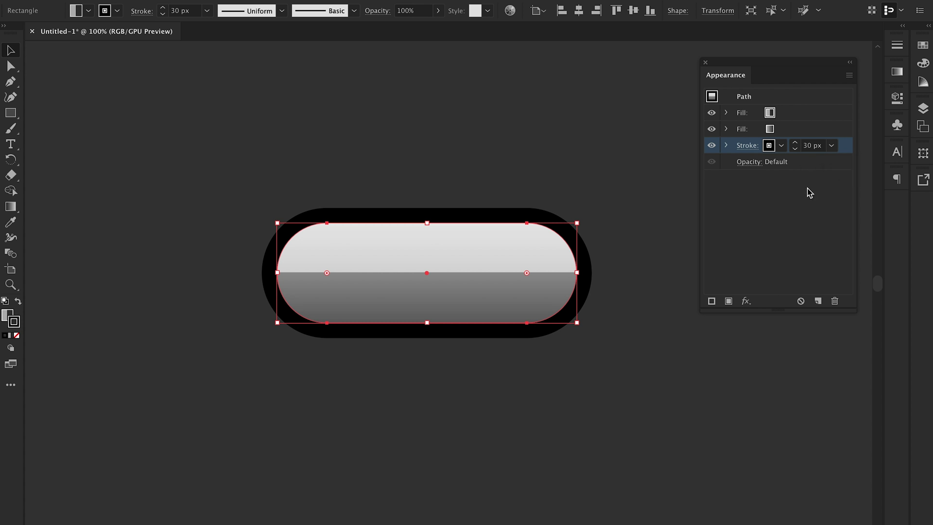
Step: Save the lower fill's grey gradient as a new swatch, moving the Appearance panel clear of the swatches
click(778, 130)
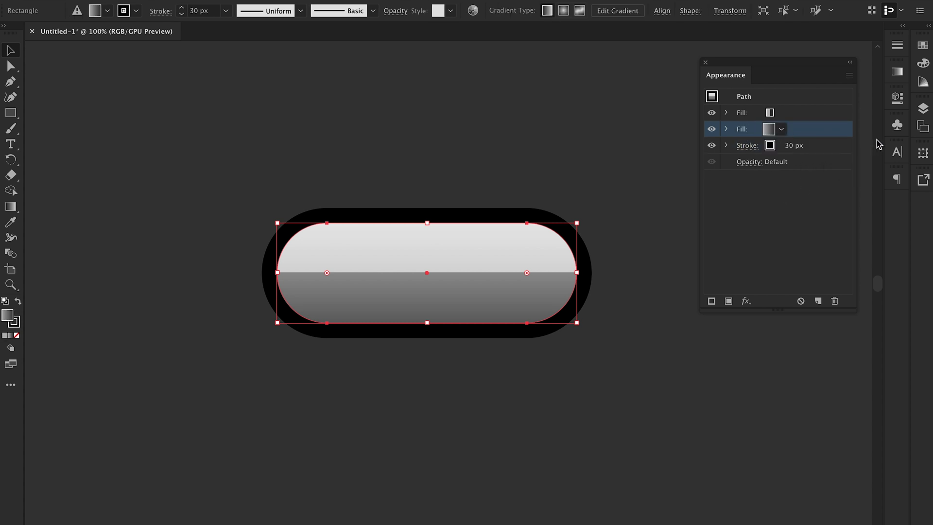
click(921, 49)
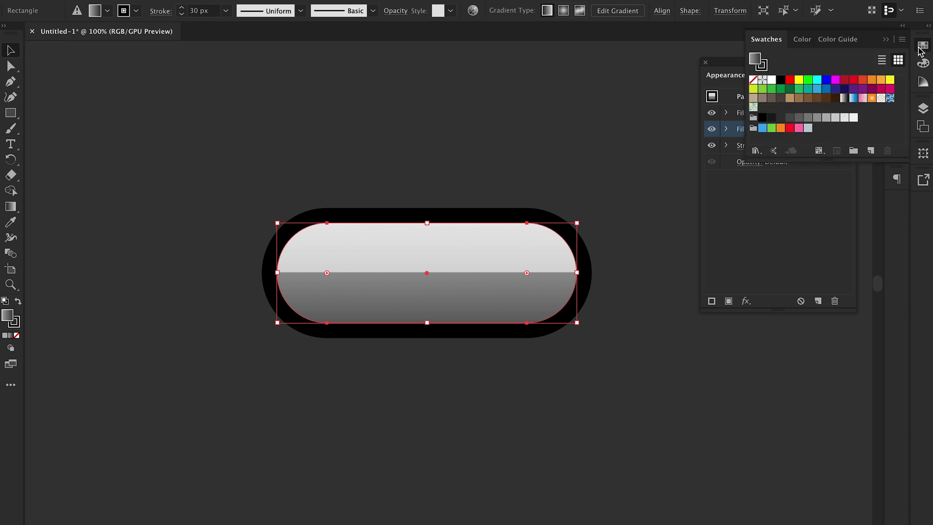
drag(726, 71, 674, 101)
click(797, 64)
mouse_move(761, 64)
mouse_down()
mouse_move(775, 115)
mouse_move(775, 87)
mouse_move(821, 74)
mouse_up()
click(922, 46)
Step: Apply the saved grey gradient swatch to the pill's 30 px stroke
click(825, 151)
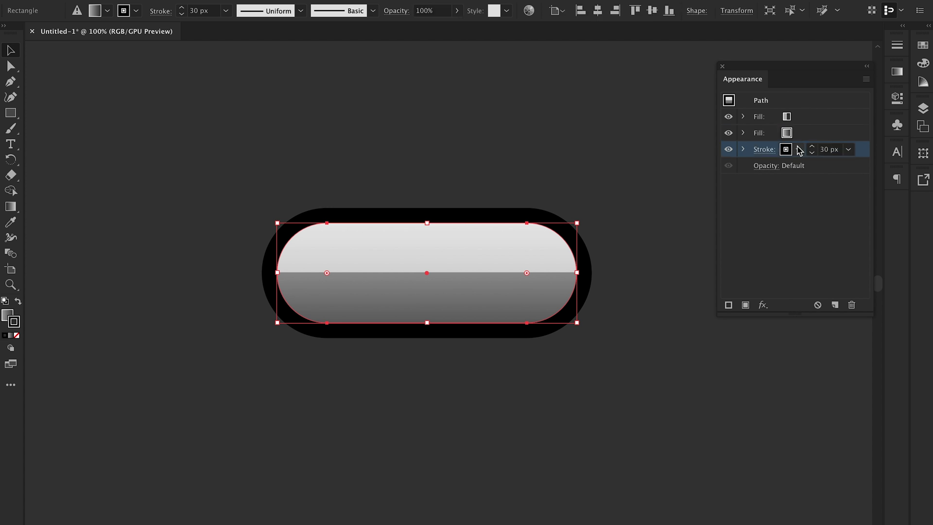
click(798, 149)
click(725, 200)
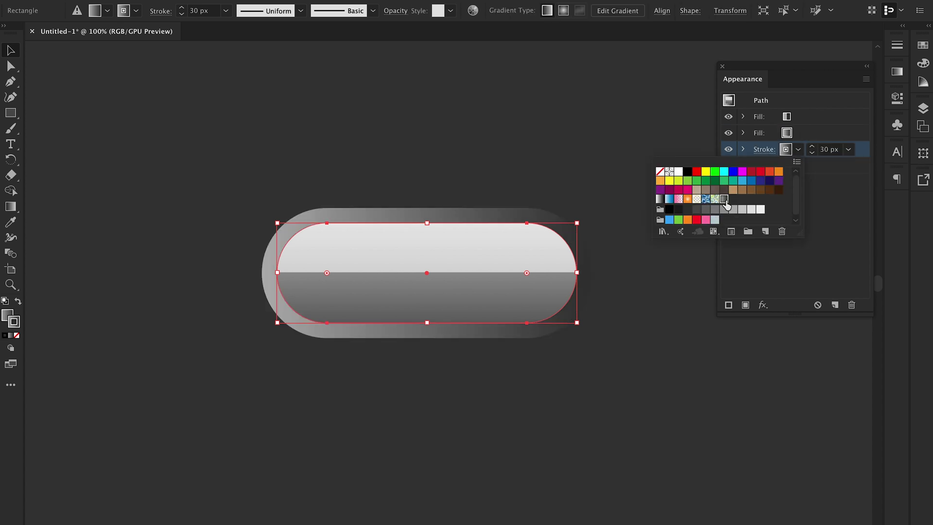
click(844, 267)
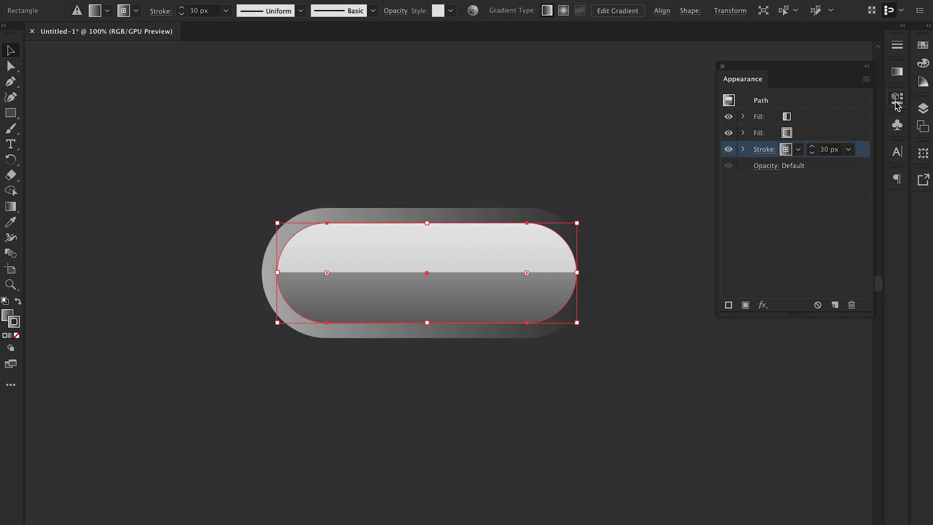
Step: Set the stroke gradient's angle to -90°
click(897, 72)
click(809, 138)
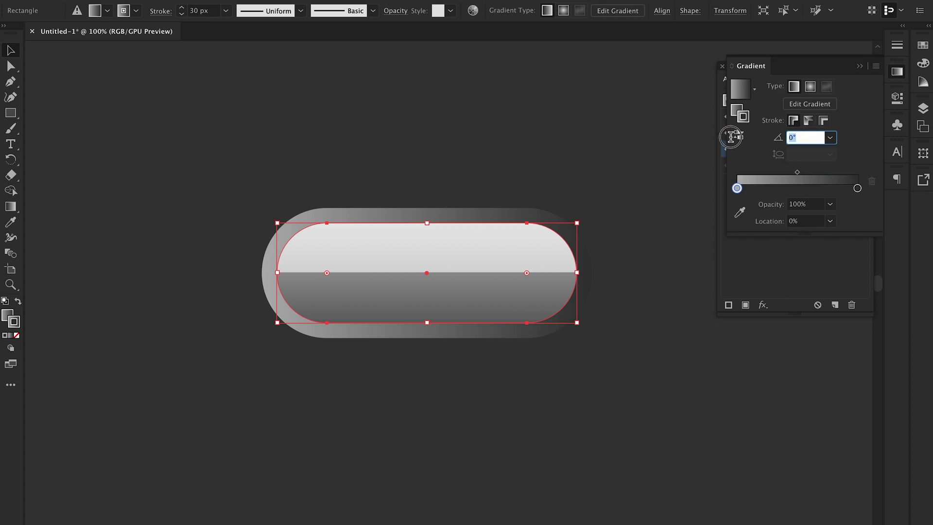
text(-90)
key(Return)
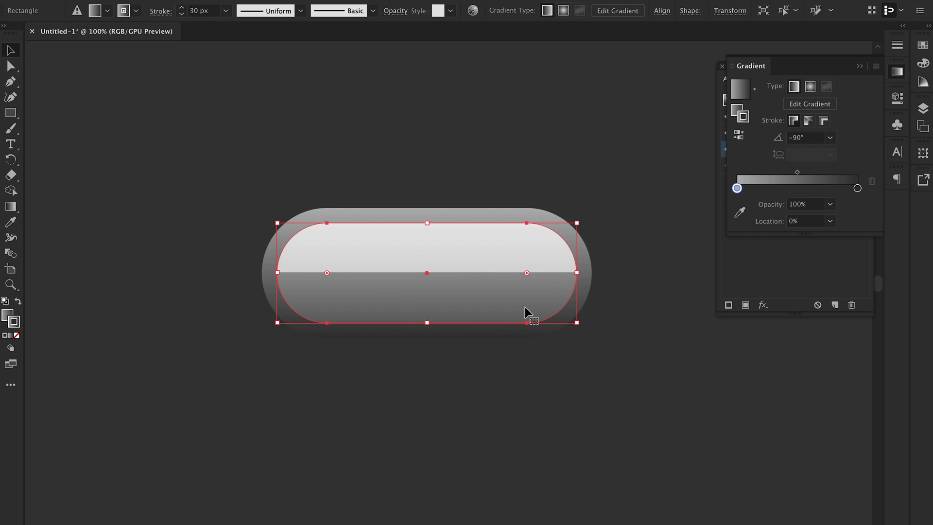
click(897, 72)
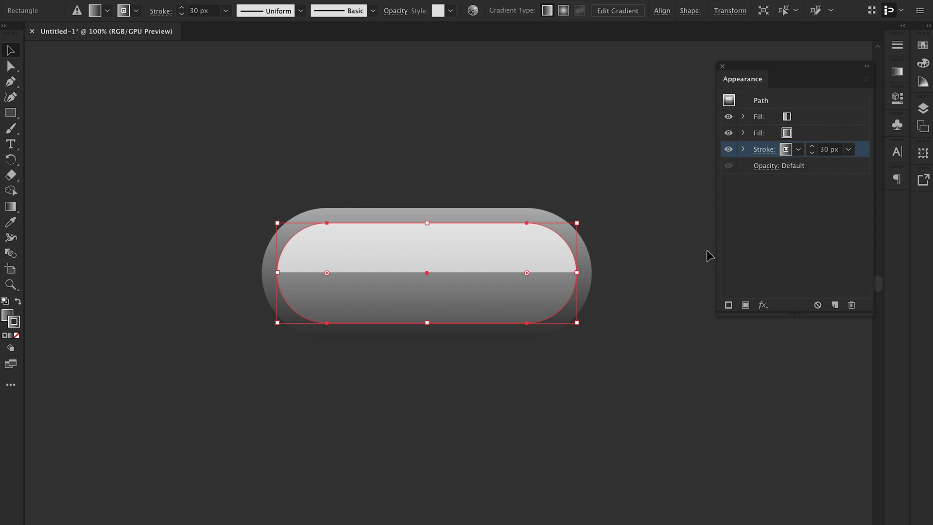
Step: Add a second stroke to the pill and dock the Gradient panel beneath the Appearance panel
click(729, 305)
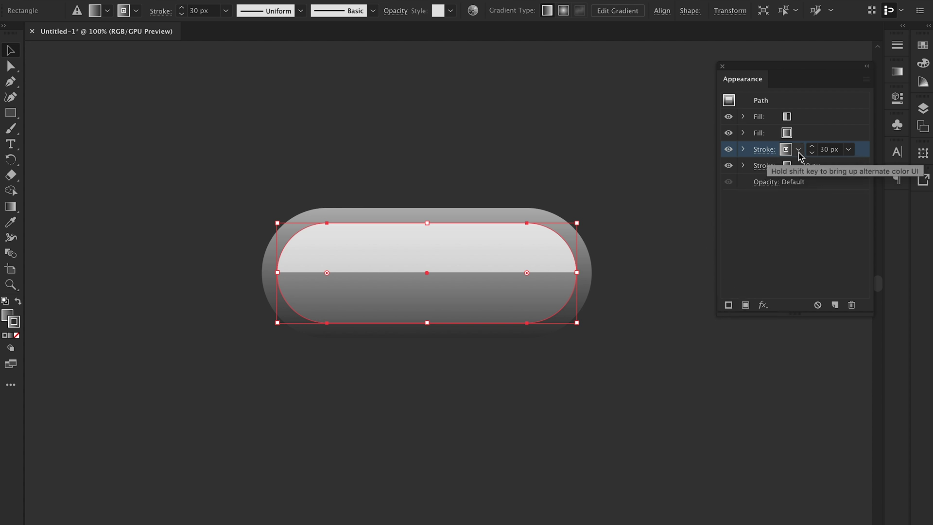
click(902, 73)
mouse_move(760, 71)
mouse_down()
mouse_move(753, 402)
mouse_move(737, 360)
mouse_move(742, 321)
mouse_up()
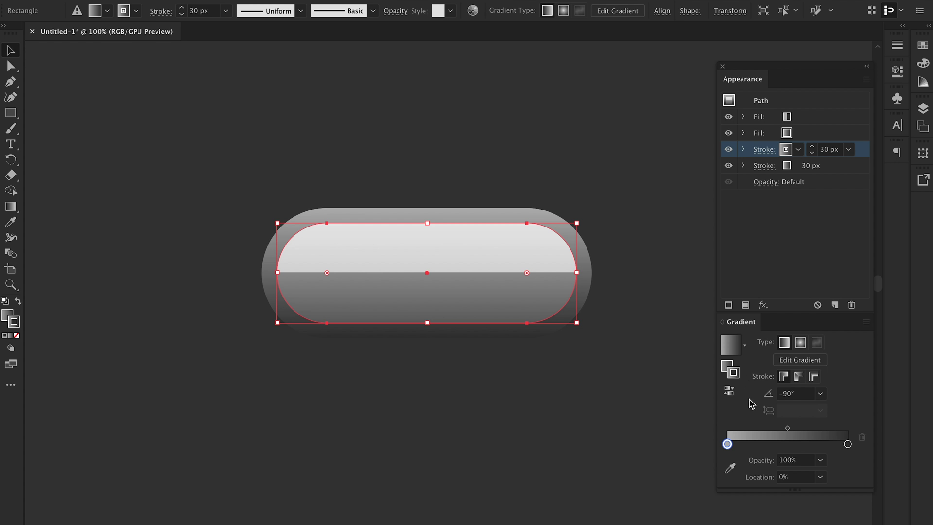
Step: Set the upper stroke's gradient angle to 90°
click(790, 393)
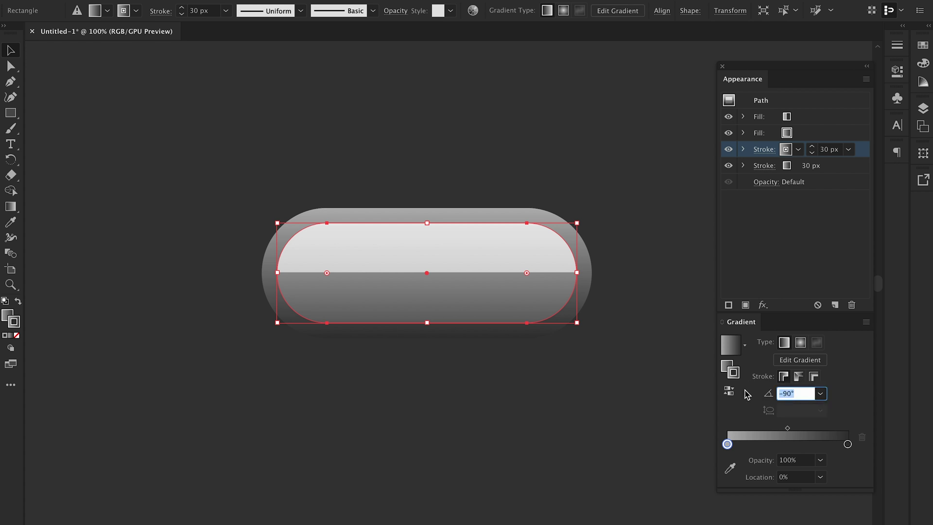
text(90)
key(Return)
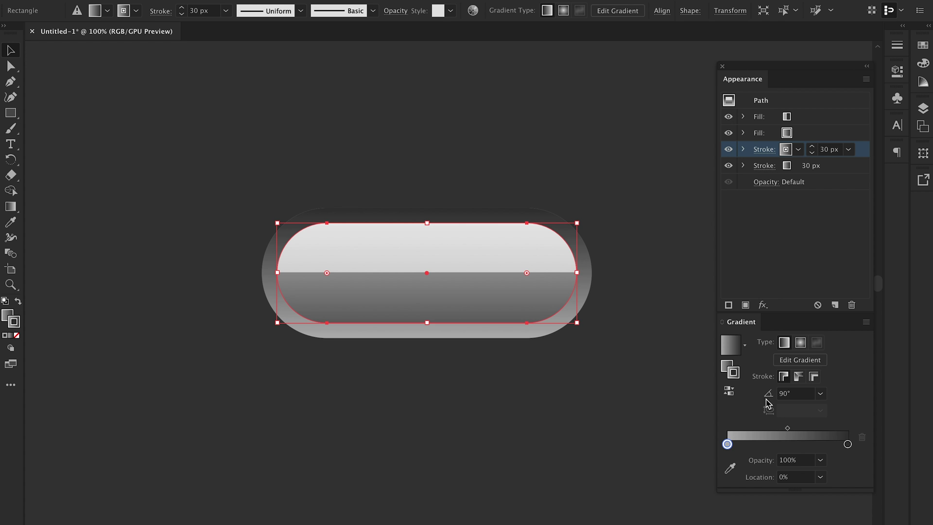
click(790, 236)
Step: Reduce the upper stroke's weight to 15 px and deselect the pill
click(744, 150)
click(810, 149)
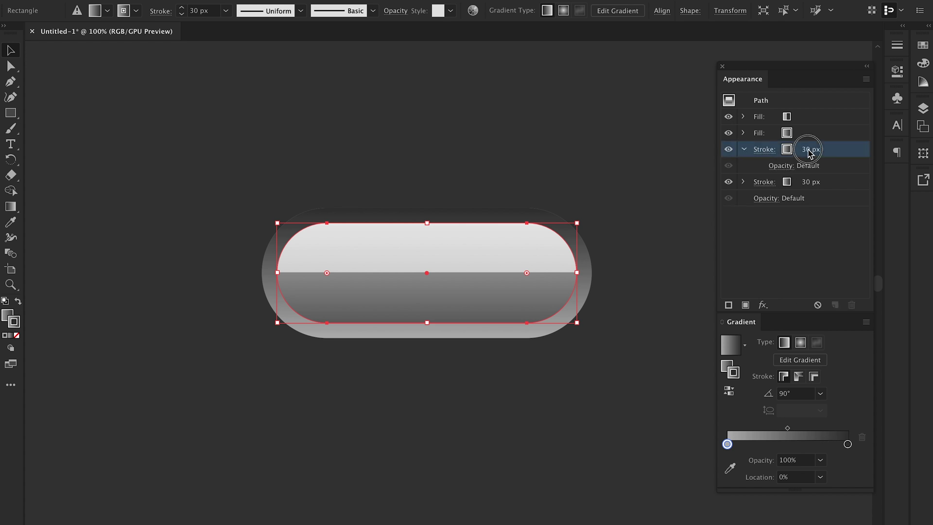
click(827, 151)
text(15)
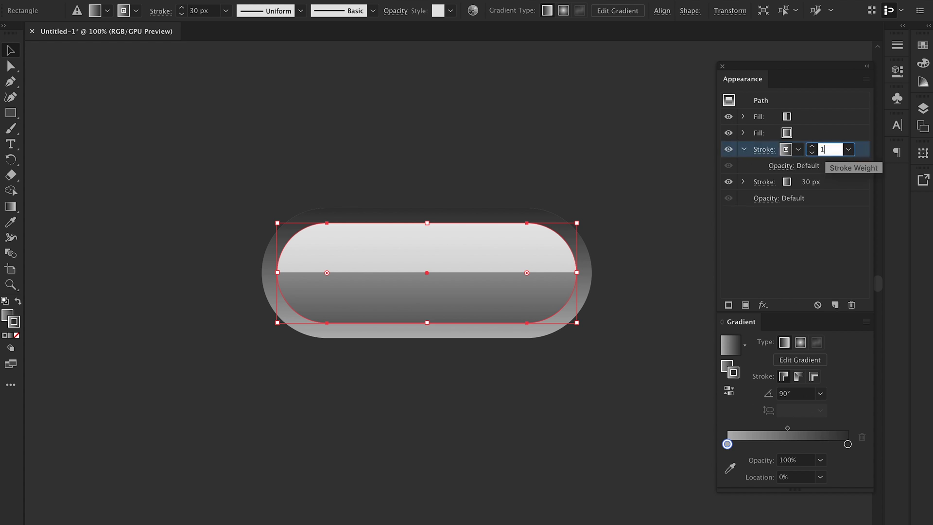
key(Return)
click(555, 129)
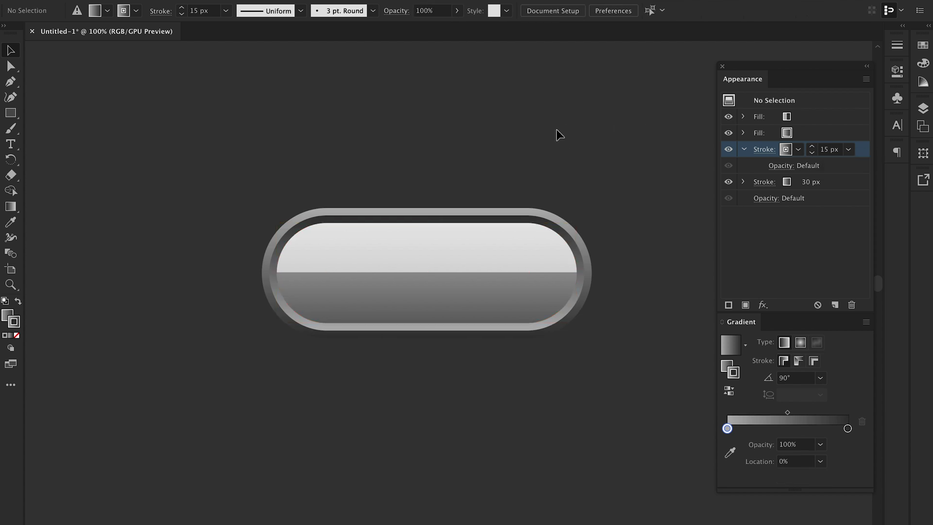
Step: Lighten the dark end of the 30 px stroke's gradient, deselect the pill and activate the Direct Selection tool
click(342, 282)
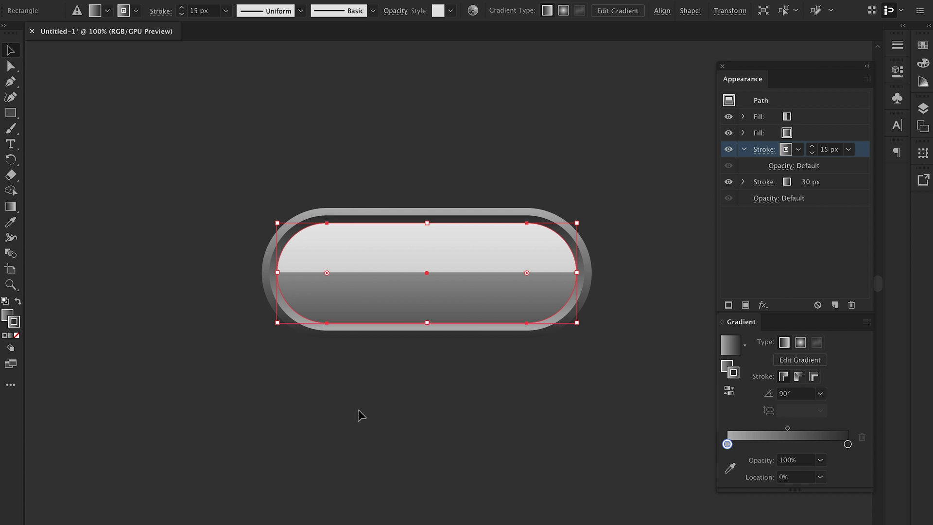
click(490, 405)
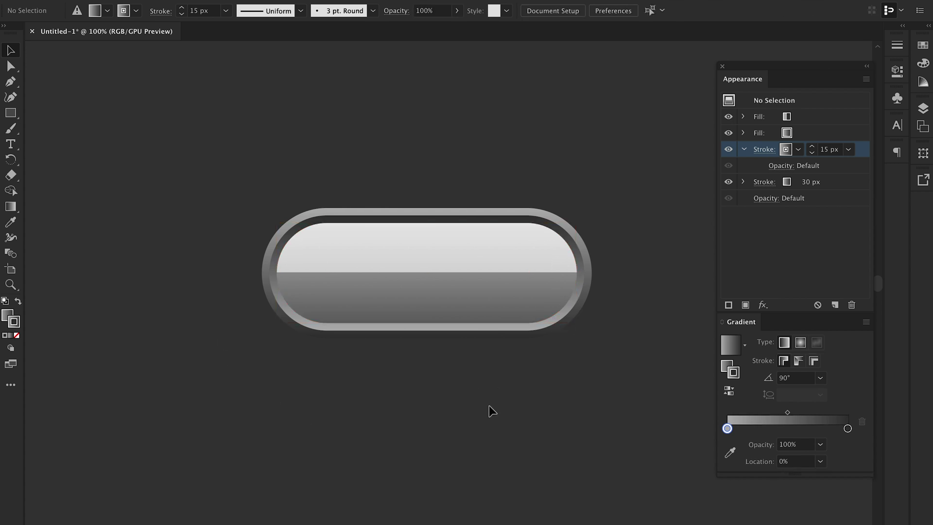
click(444, 269)
click(616, 445)
key(a)
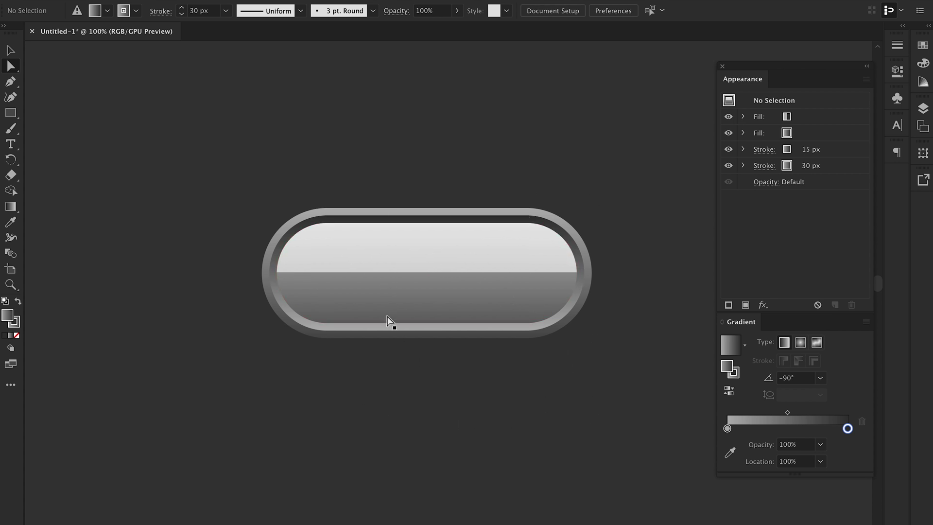
Step: Add another stroke to the pill above the 15 px stroke and align it to the inside of the path
click(441, 297)
click(834, 151)
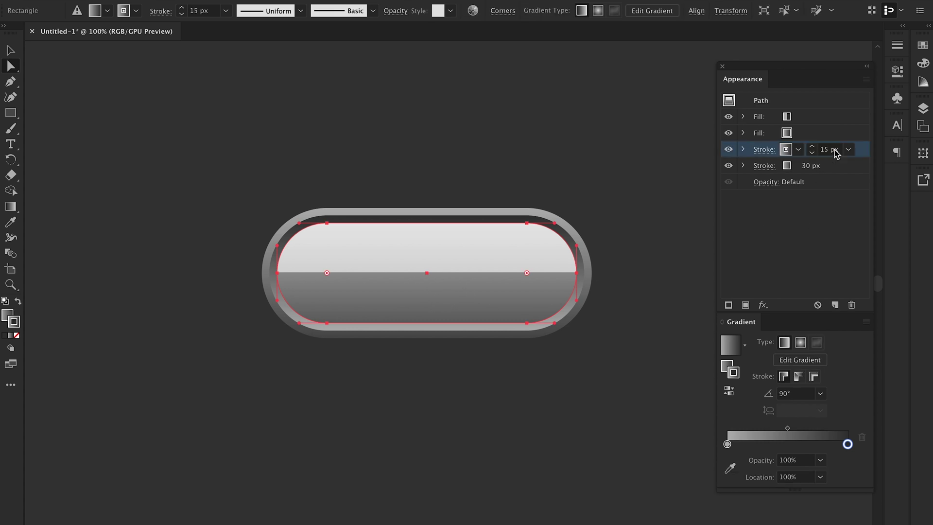
click(729, 305)
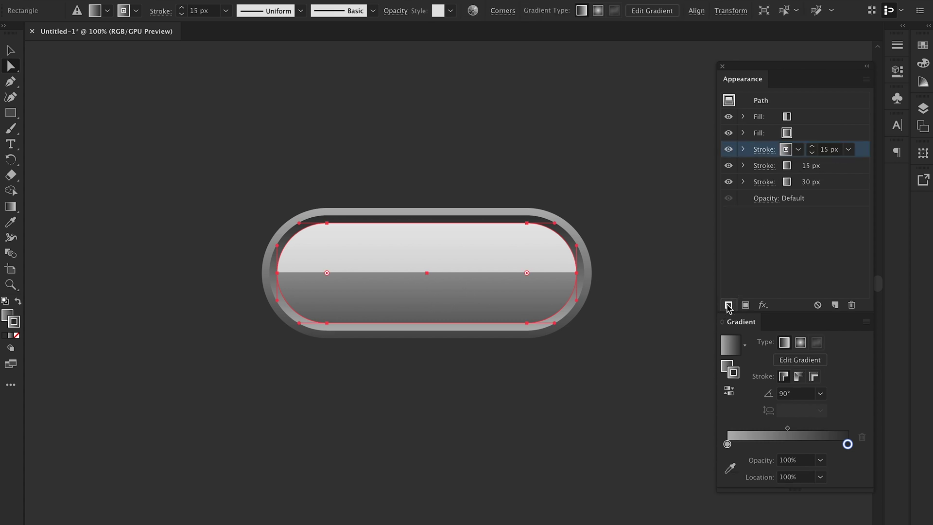
click(763, 149)
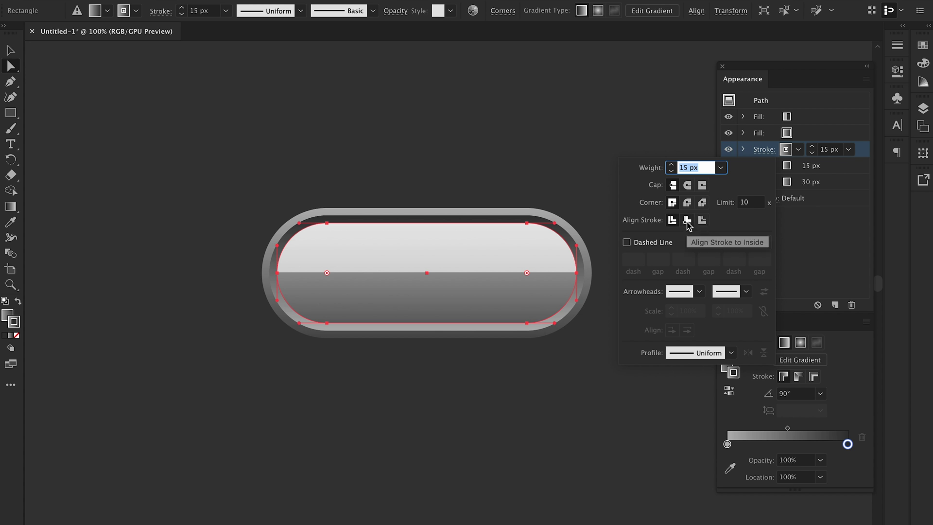
click(687, 221)
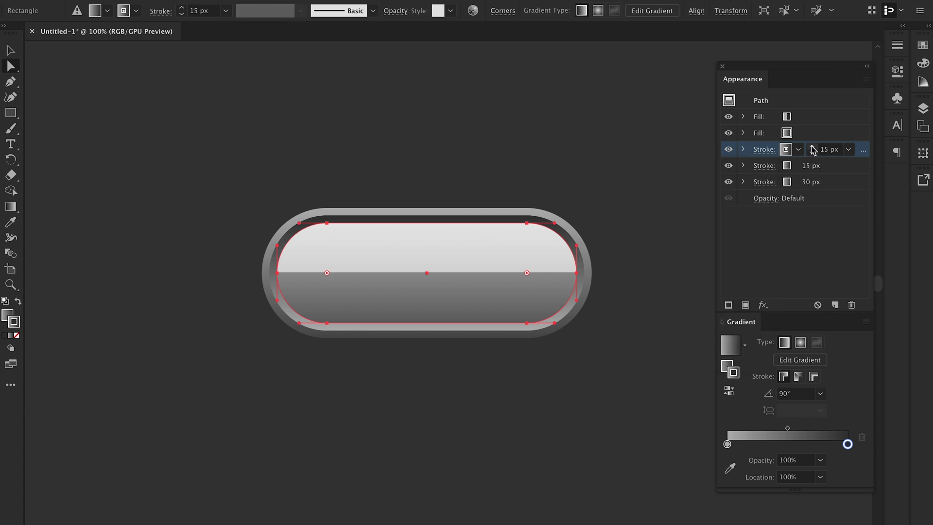
Step: Set the inside-aligned stroke's weight to 10 px and move it between the pill's two fills
click(824, 150)
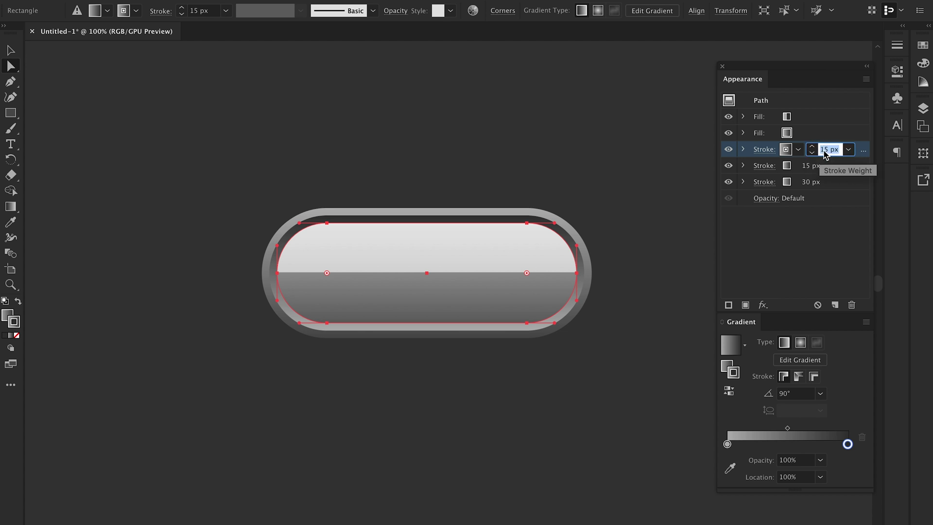
text(10)
key(Return)
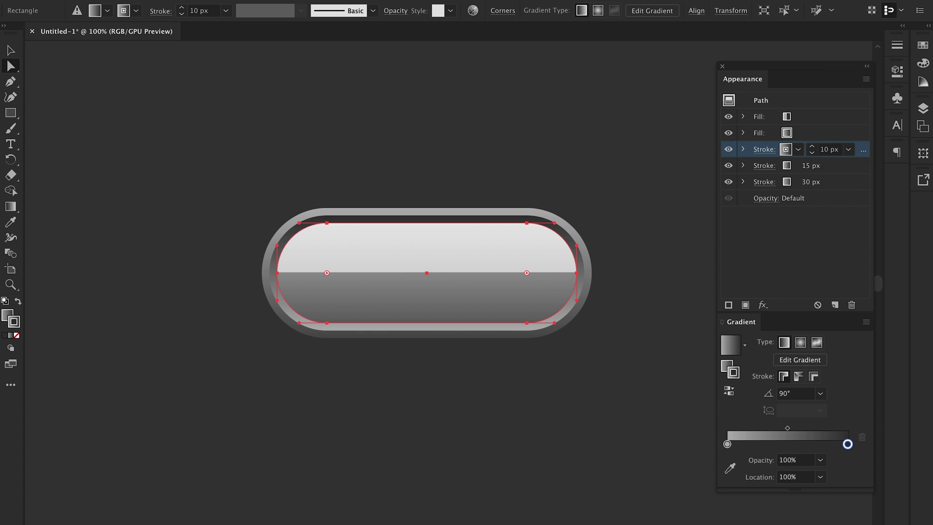
drag(864, 151, 859, 125)
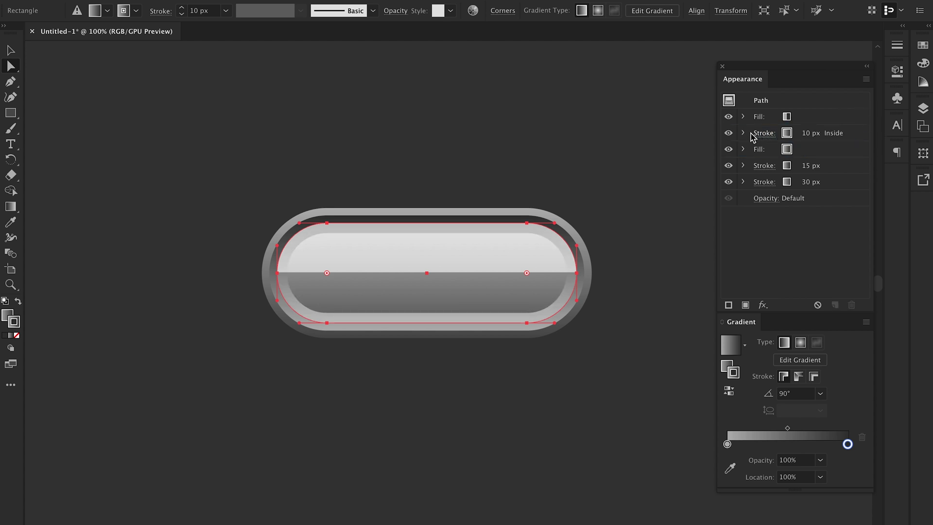
Step: Change the 10 px inside stroke's color to white and set its opacity to 10%
click(744, 134)
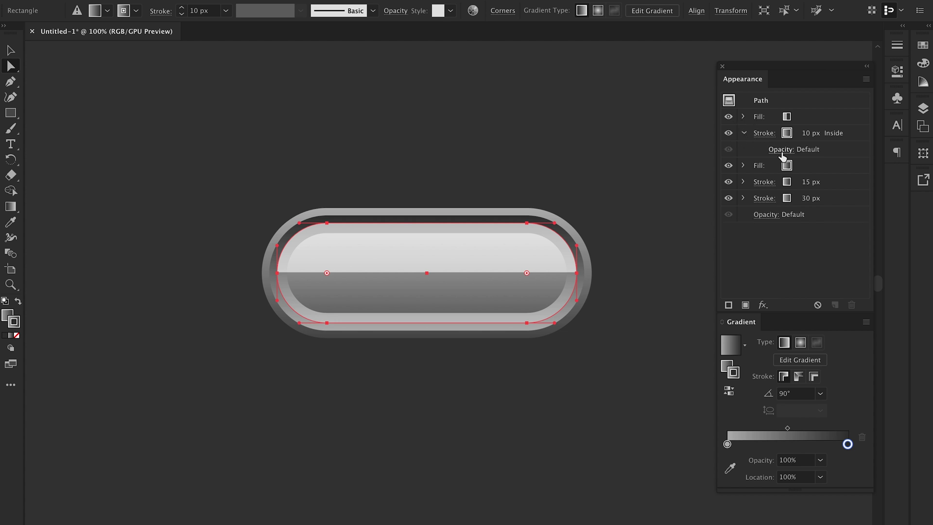
click(809, 135)
click(787, 134)
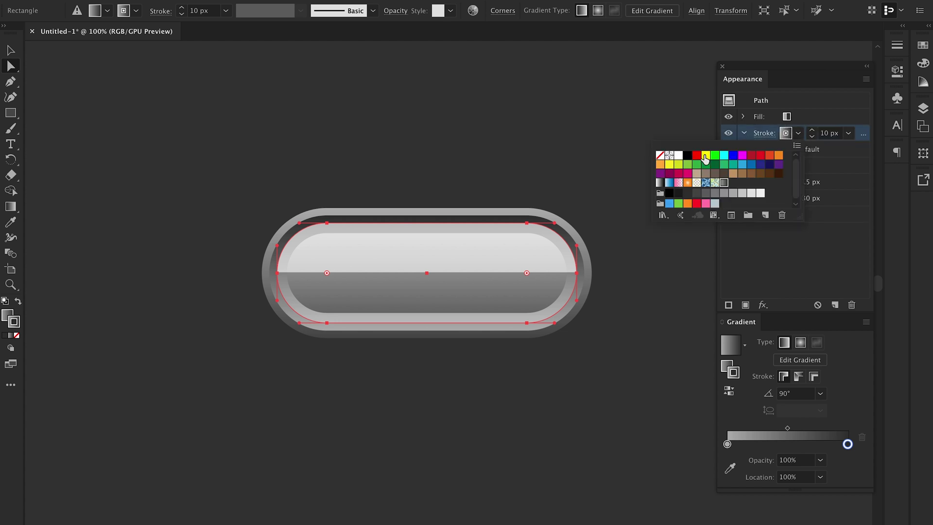
click(679, 155)
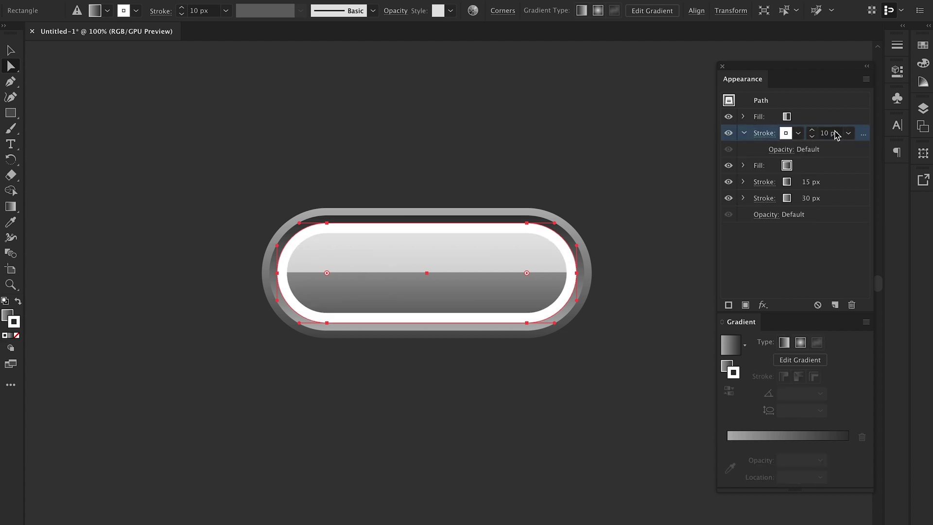
click(780, 149)
click(780, 150)
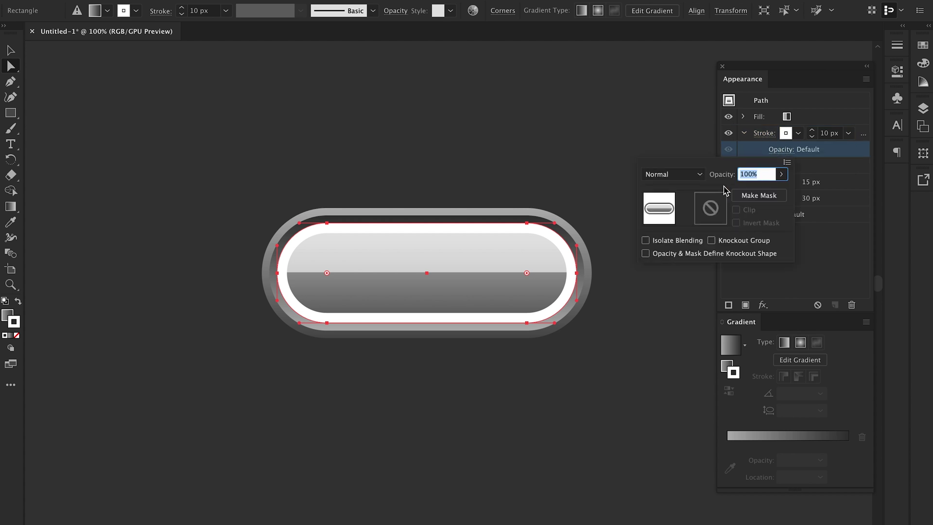
text(10)
key(Return)
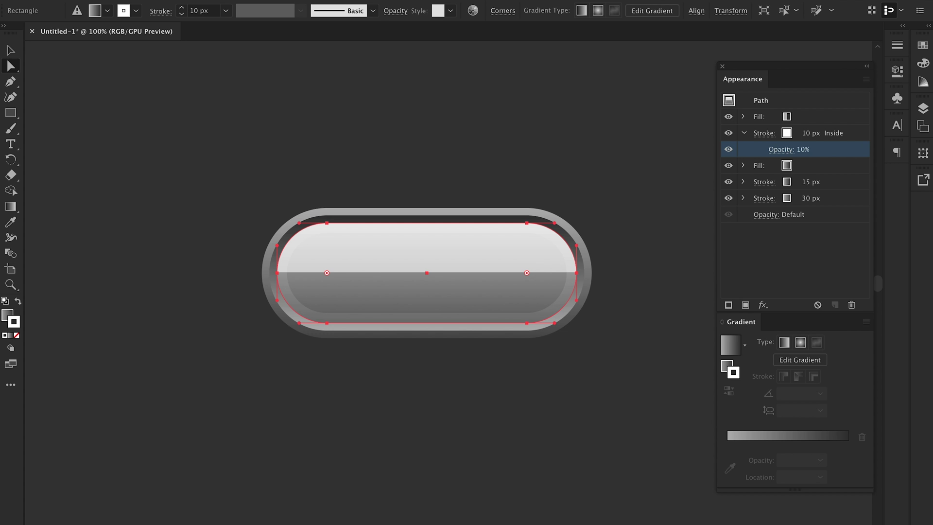
Step: Reduce the white inside stroke's weight to 5 px and deselect the pill
click(810, 133)
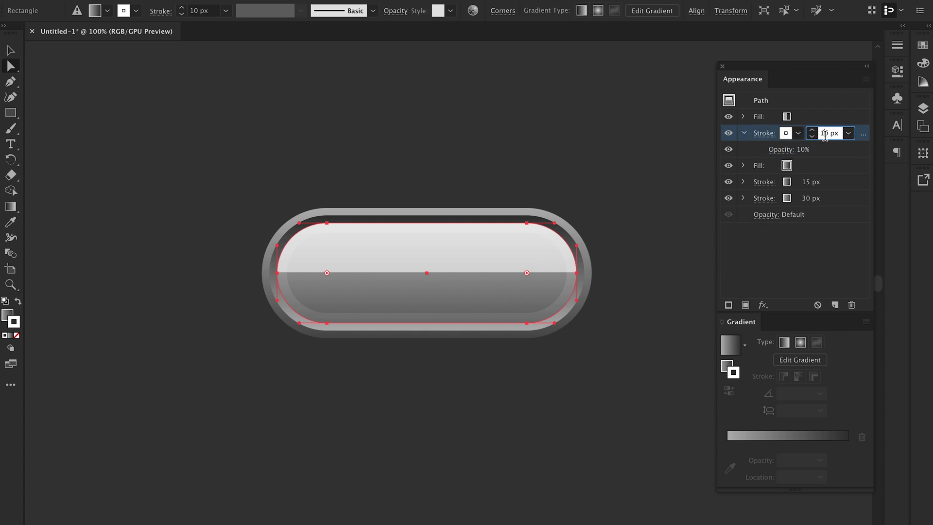
click(824, 136)
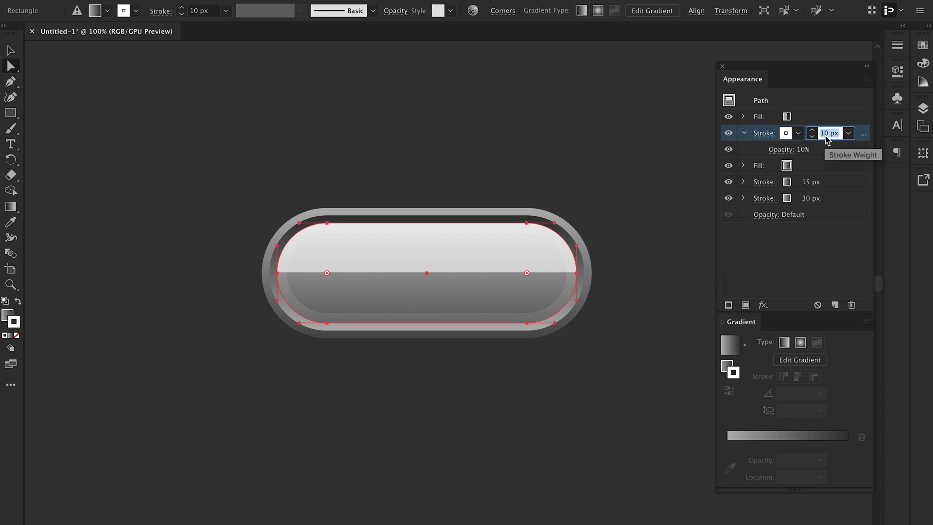
text(5)
key(Return)
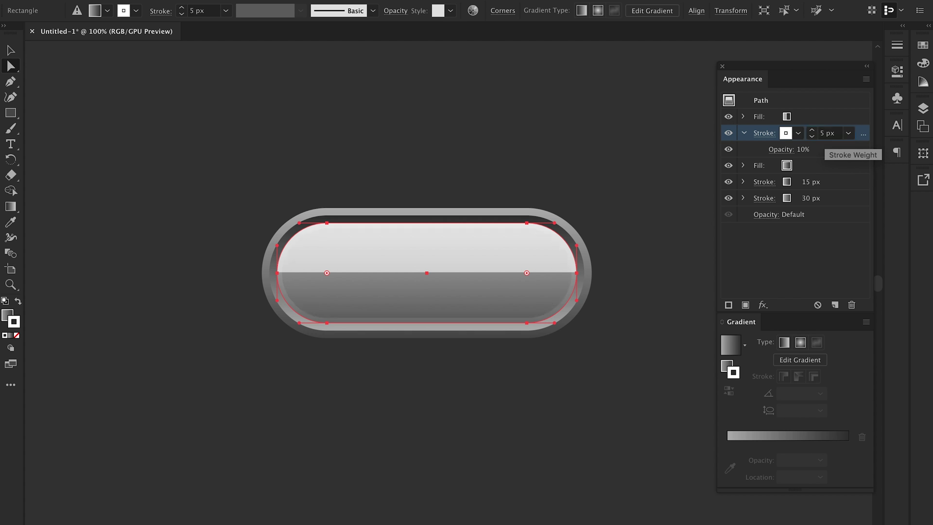
click(598, 391)
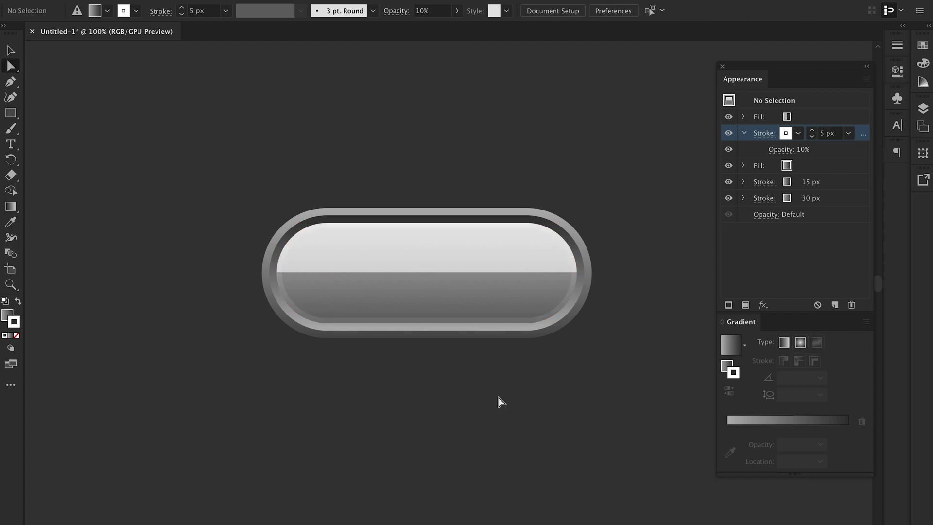
Step: Examine the pill's strokes and fills at 150% zoom, collapse the white inside stroke's attributes and deselect the pill
key(ctrl+=)
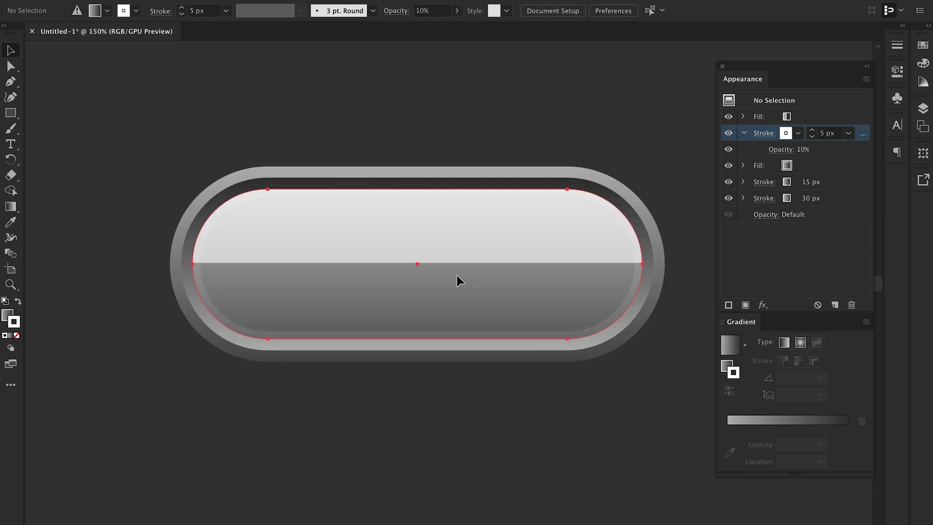
click(445, 275)
scroll(487, 463, right, 3)
scroll(488, 463, down, 1)
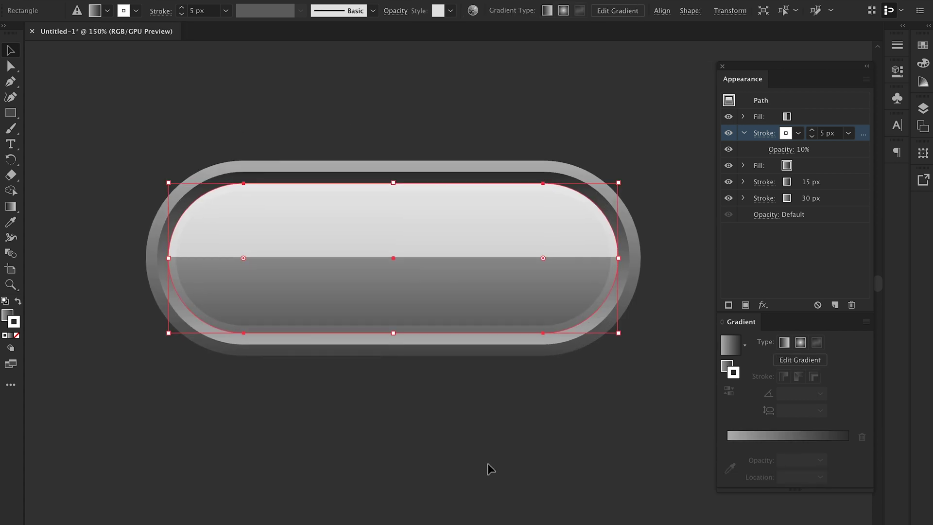
click(495, 465)
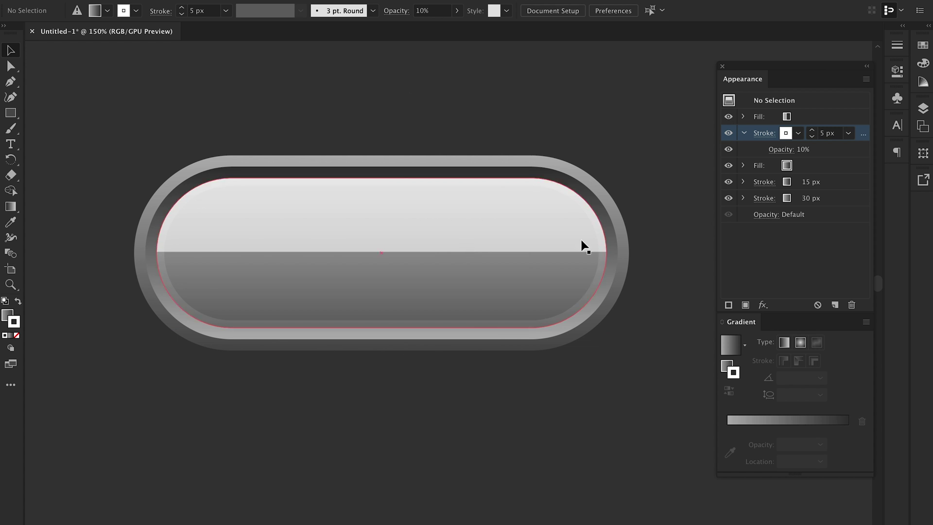
click(427, 276)
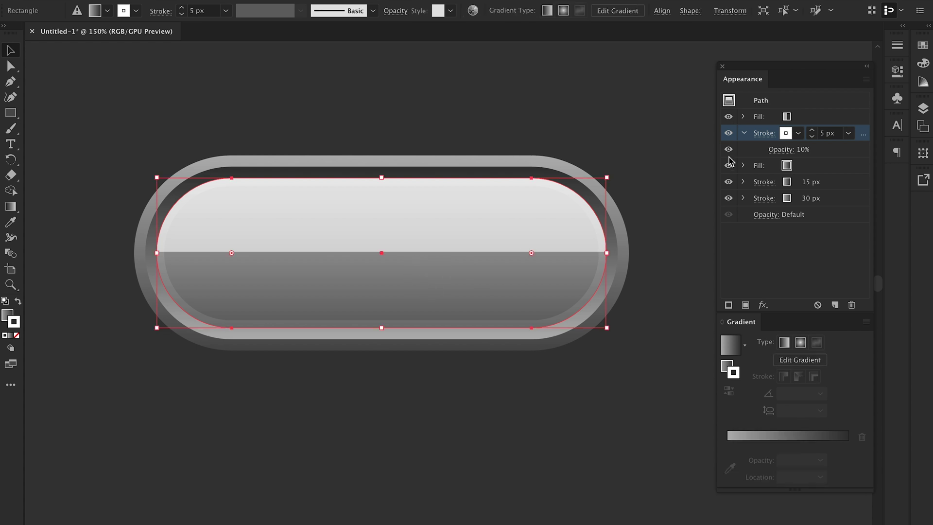
click(744, 133)
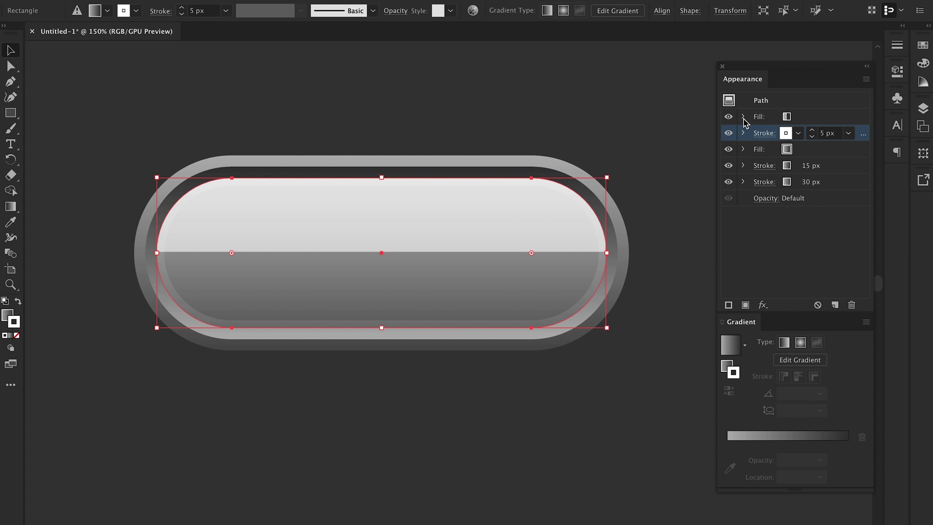
click(563, 440)
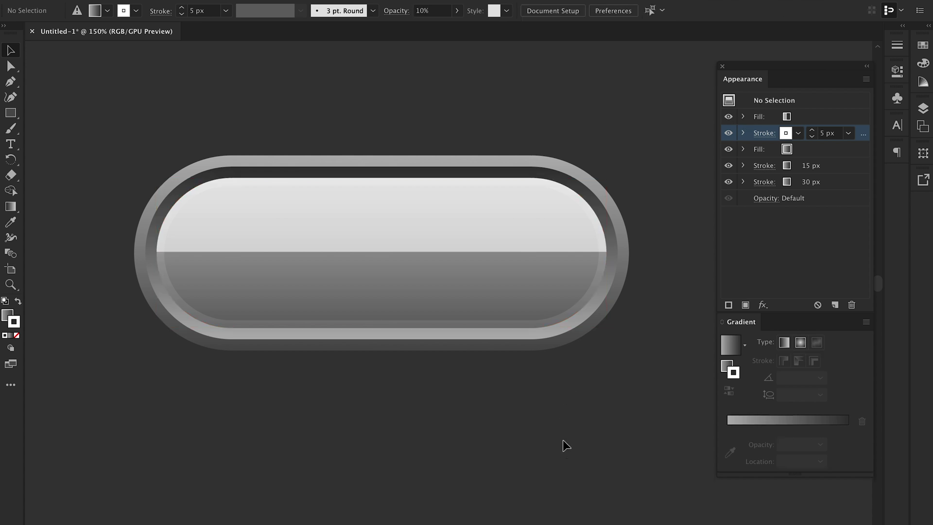
Step: Create center-aligned point text reading CONTINUE above the pill
key(t)
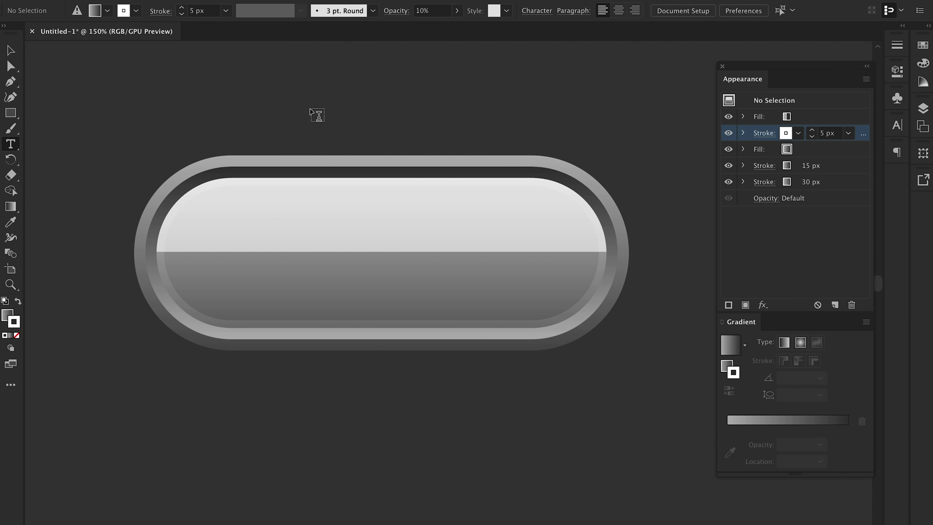
click(311, 110)
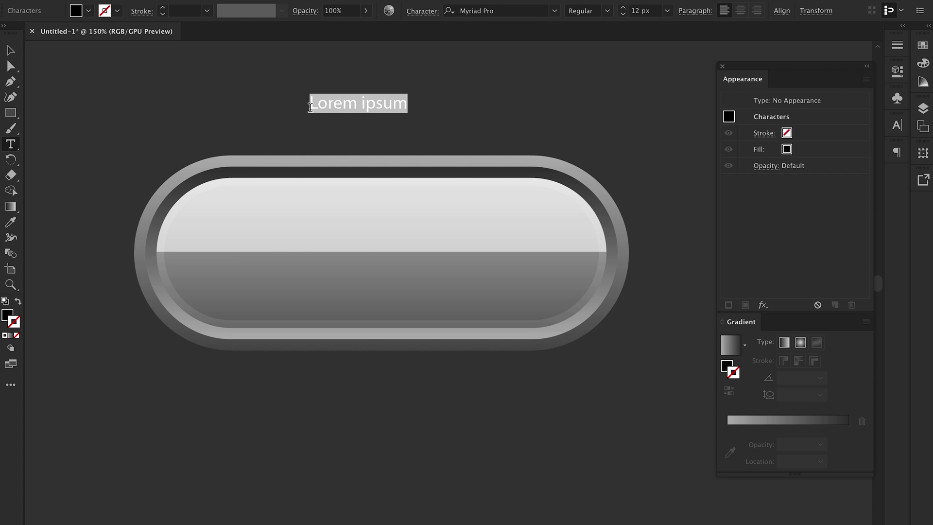
click(740, 10)
click(317, 103)
key(ctrl+a)
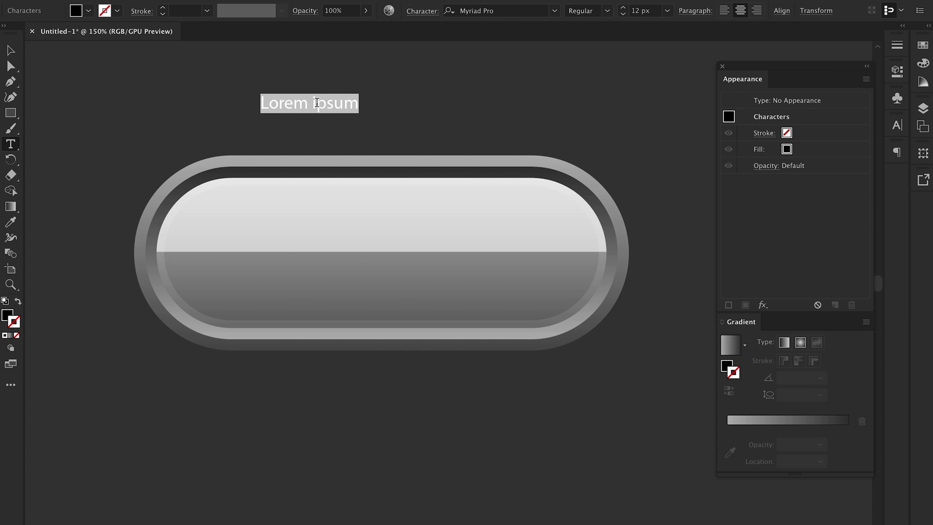
text(CONTINUE)
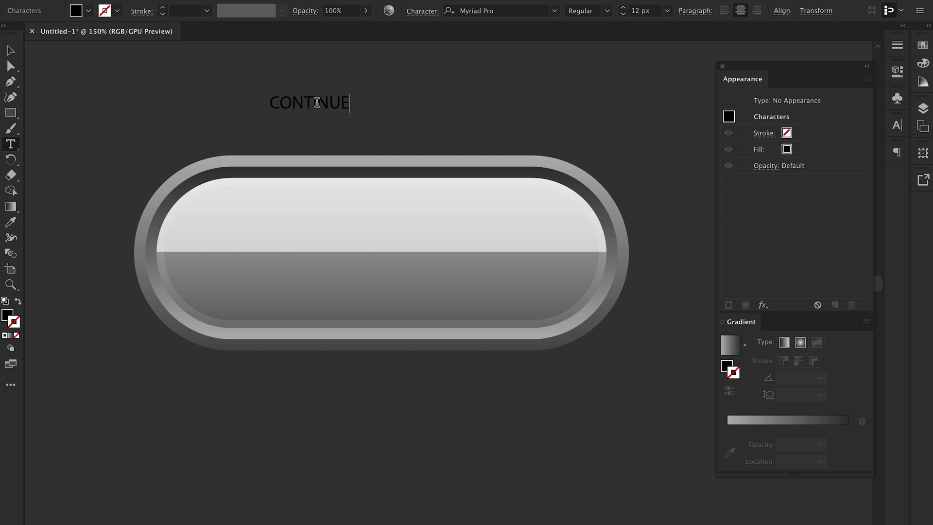
Step: Try a 100 px font size on the CONTINUE text and settle on 50 px
key(ctrl+a)
click(649, 10)
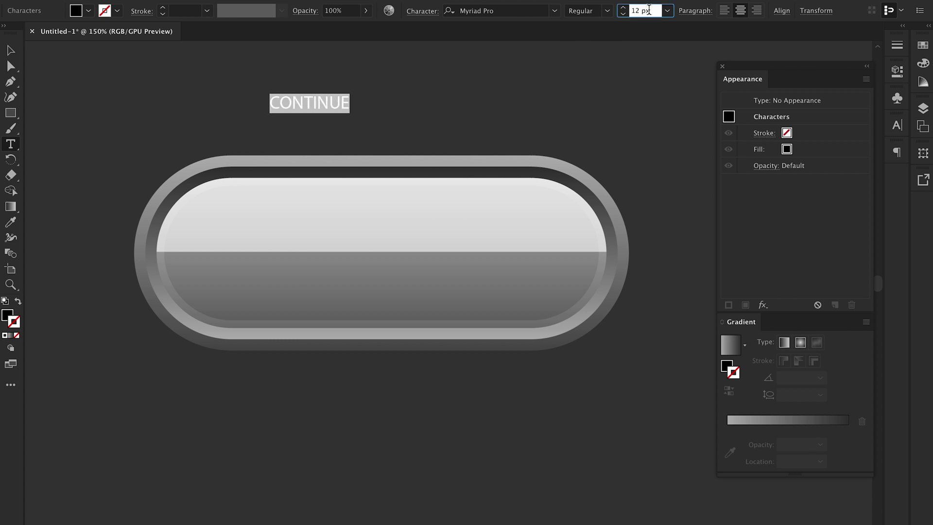
text(100)
key(Return)
click(648, 11)
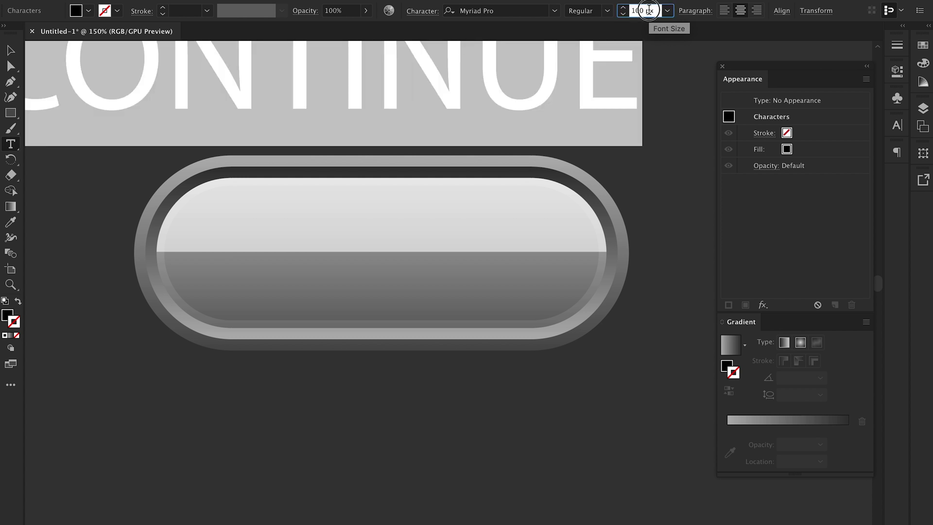
text(50)
key(Return)
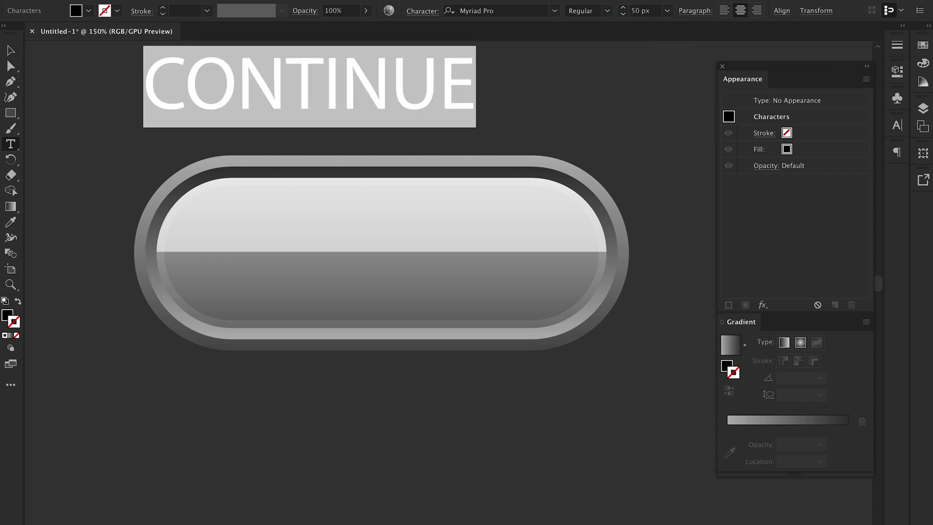
Step: Move the CONTINUE text onto the pill, center it horizontally and vertically with the pill as key object, and deselect
click(11, 50)
drag(219, 88, 292, 255)
shift+click(331, 188)
click(334, 189)
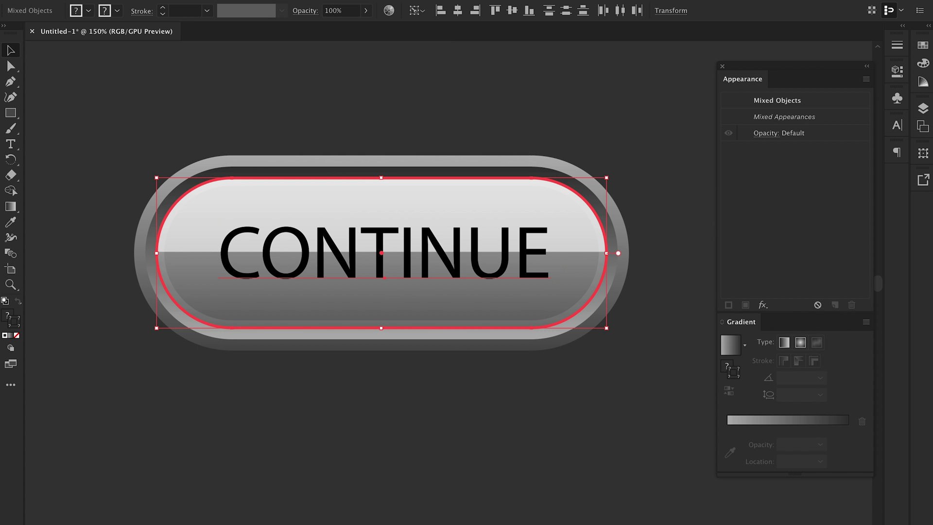
click(458, 11)
click(512, 11)
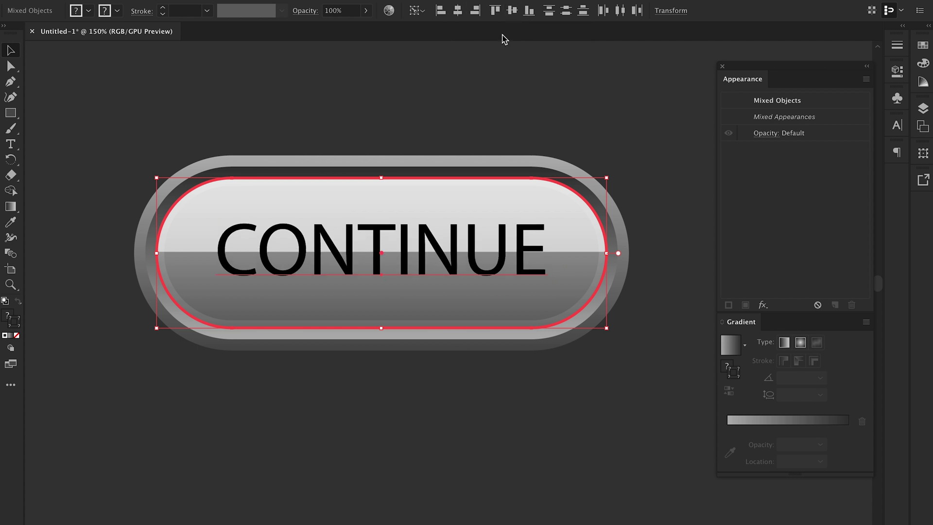
click(469, 95)
click(457, 262)
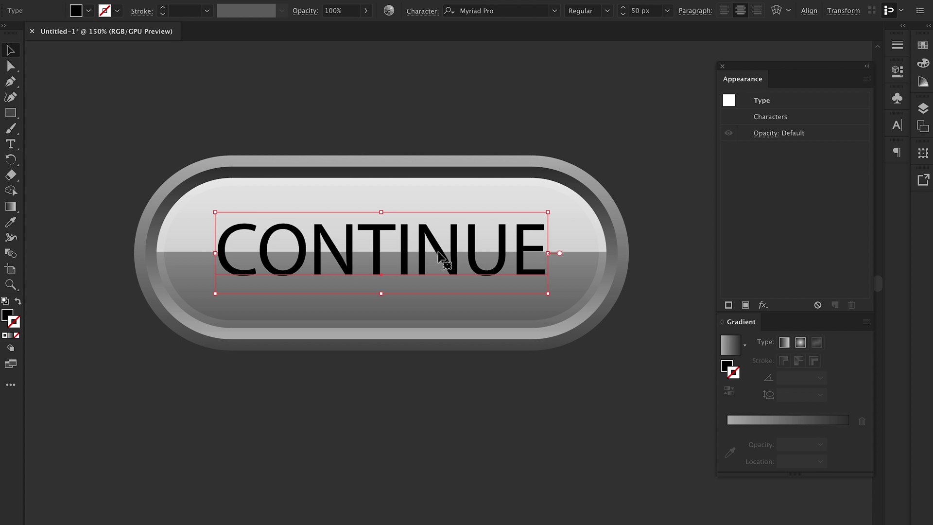
shift+click(421, 199)
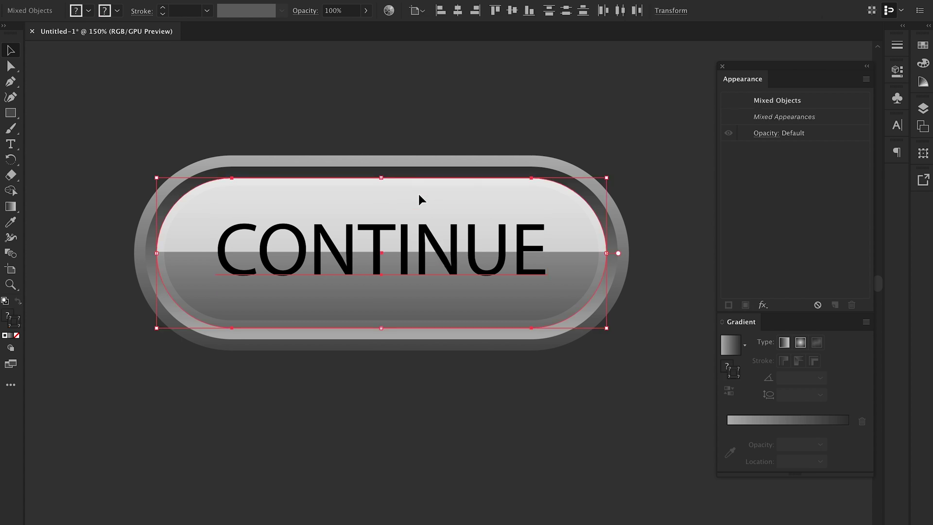
click(419, 195)
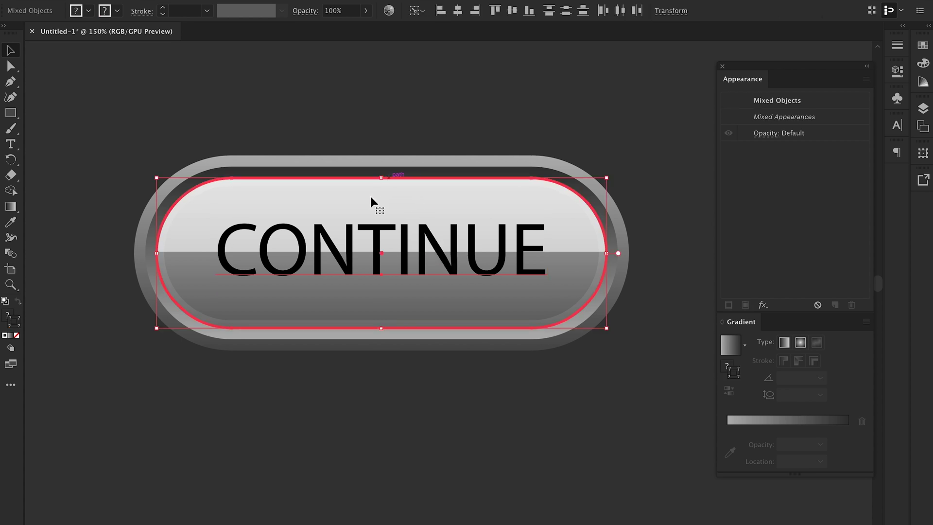
click(427, 106)
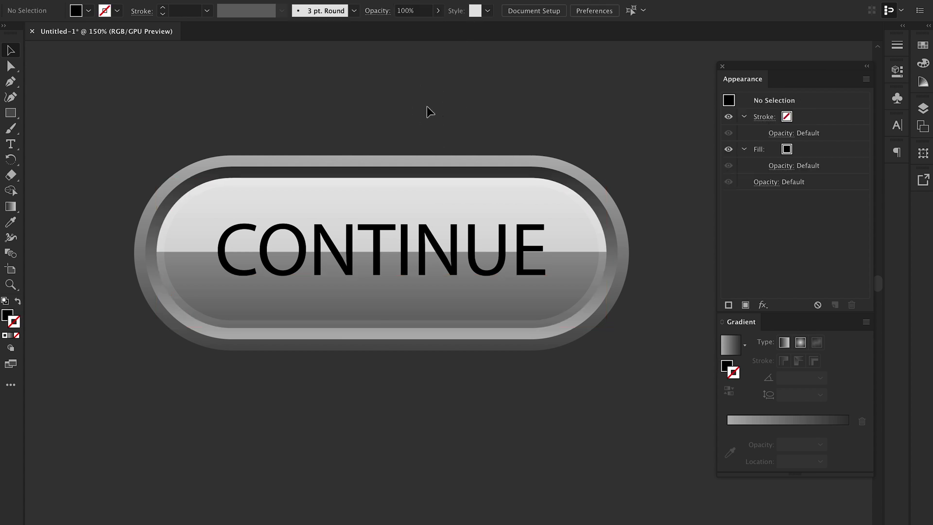
Step: Change the CONTINUE text's font to Luckiest Guy Regular
click(430, 276)
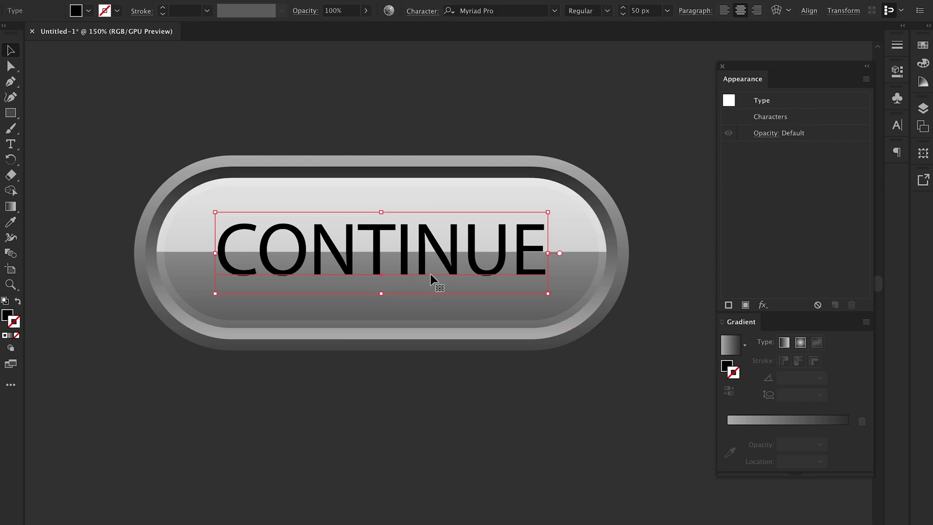
click(521, 14)
text(ck)
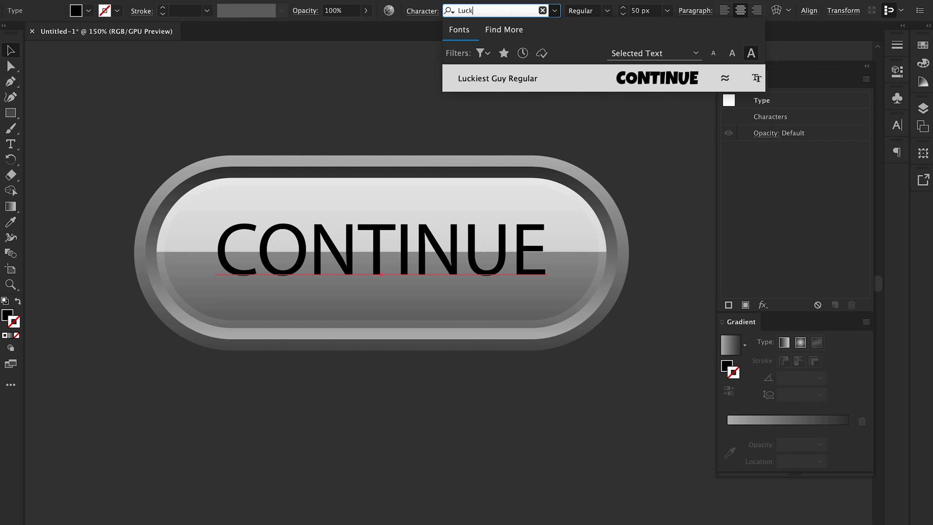
click(594, 74)
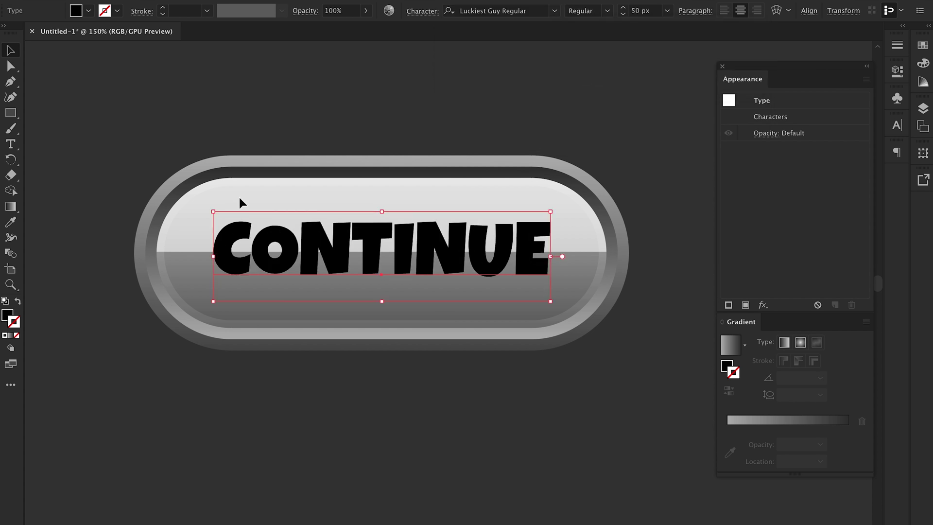
Step: Fill the CONTINUE text with white
click(9, 315)
double_click(9, 314)
drag(615, 306, 486, 252)
key(Return)
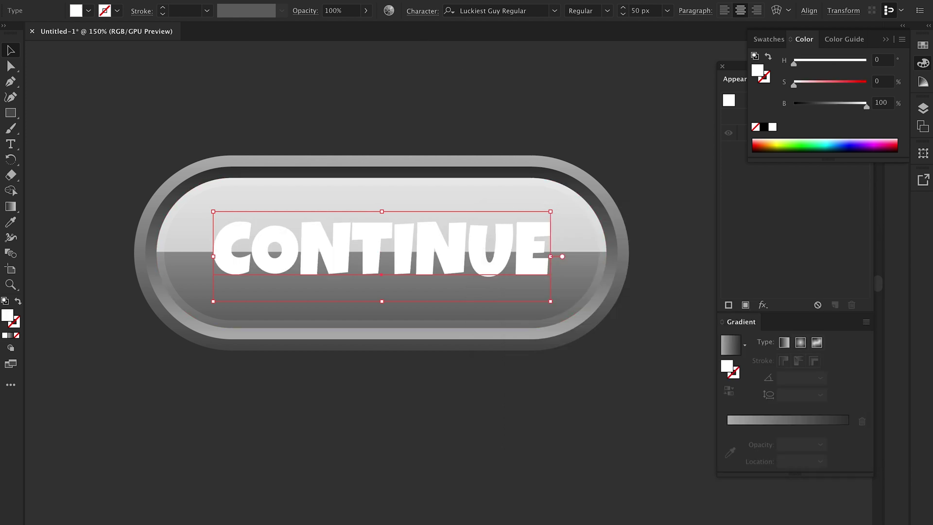
Step: Start a Drop Shadow effect on the CONTINUE text with preview on, 0 px blur and a 5 px Y offset
click(265, 0)
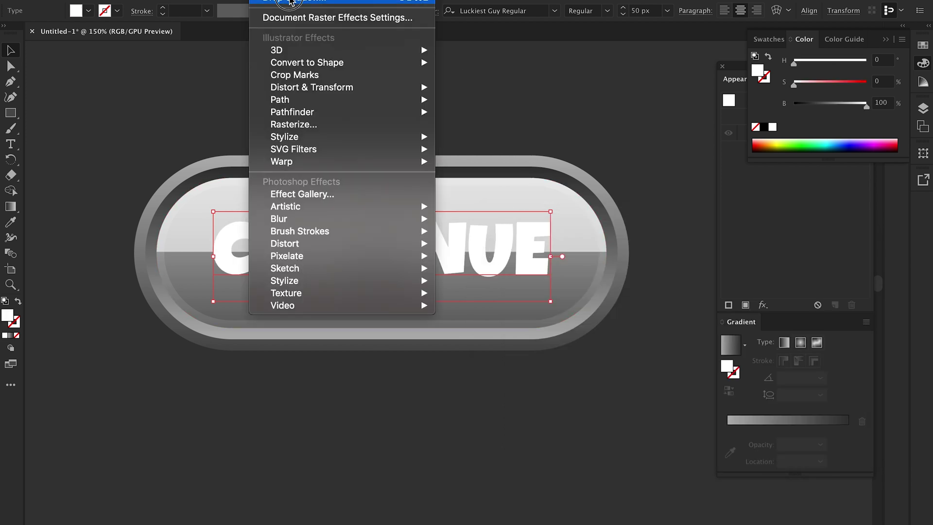
click(290, 1)
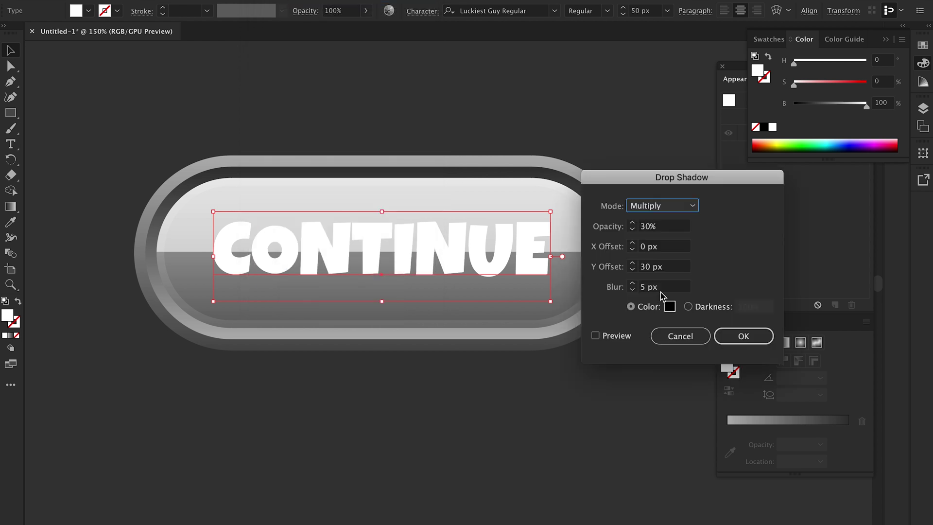
click(663, 288)
text(0)
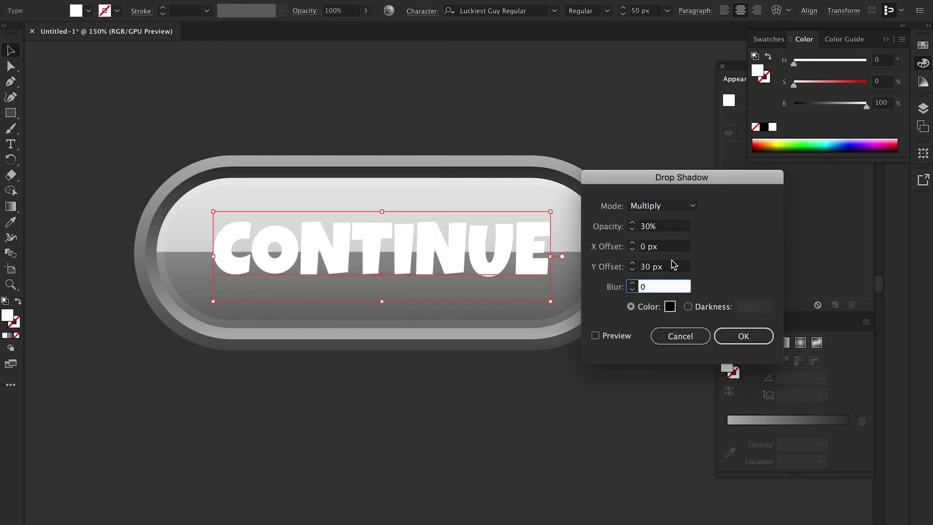
click(670, 265)
click(617, 335)
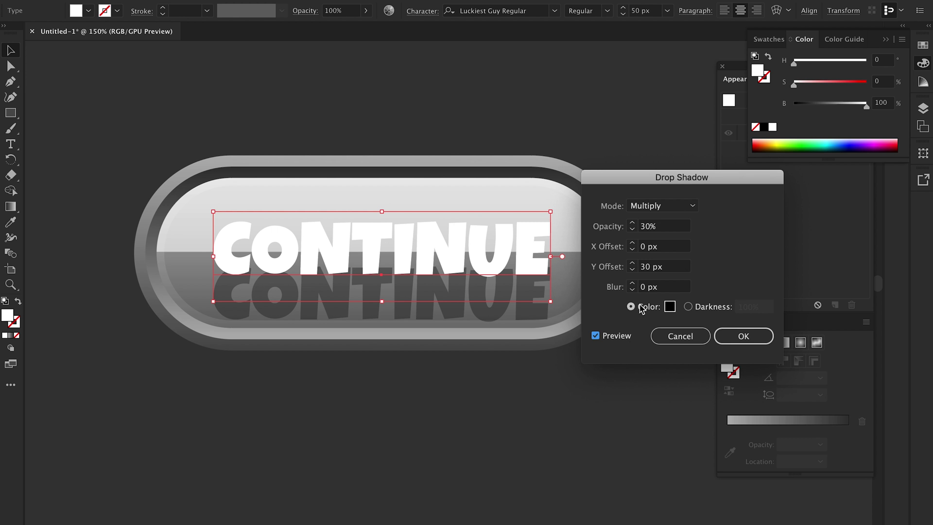
click(666, 268)
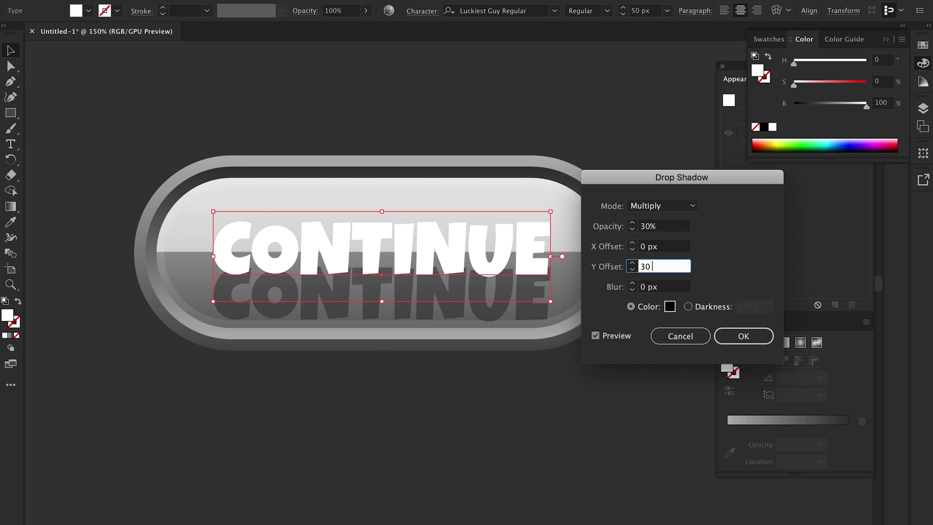
text(5)
Step: Set the text's drop shadow opacity to 10%, keep the X offset at 0 px, apply the effect and deselect
click(674, 246)
drag(674, 246, 628, 249)
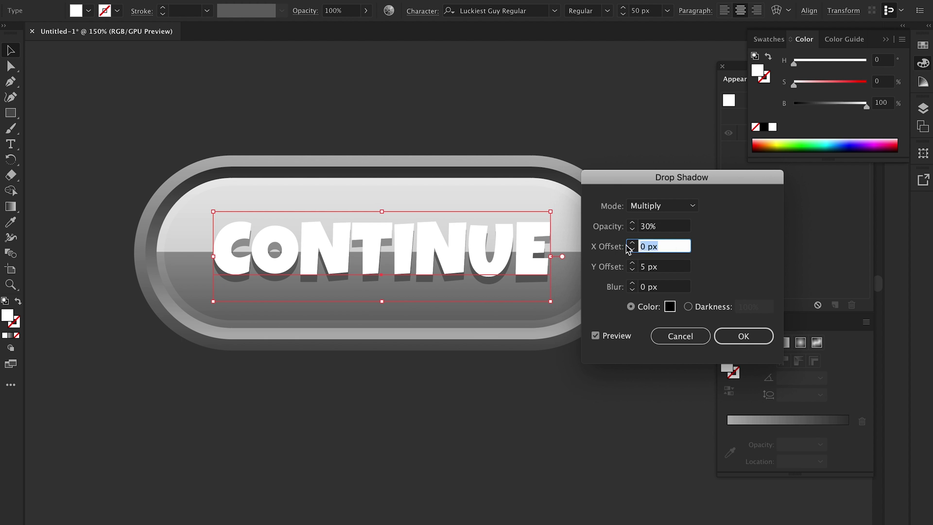
drag(663, 227, 622, 232)
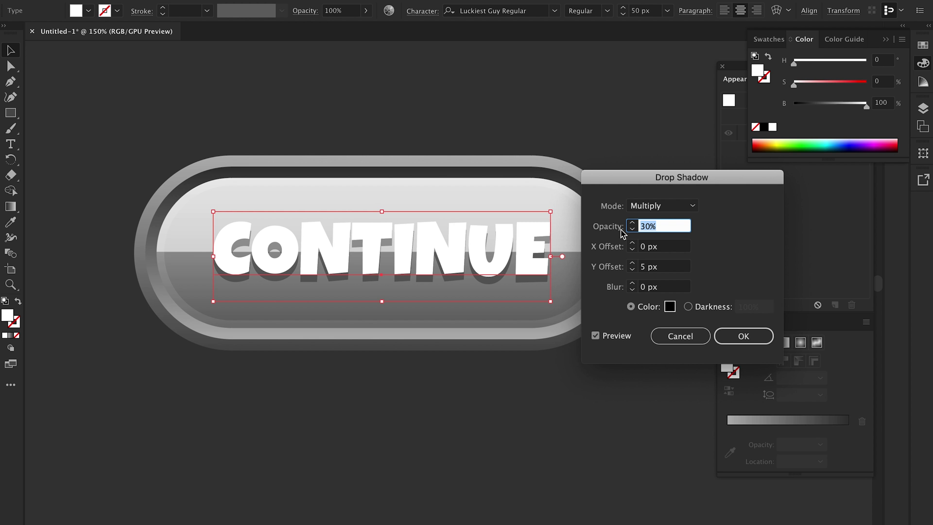
text(10)
click(734, 333)
click(626, 392)
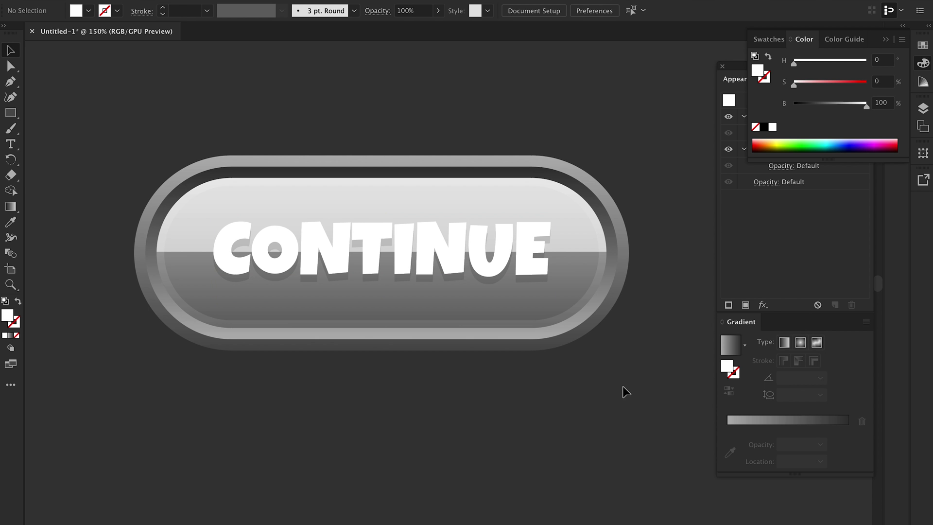
Step: Select the pill and collapse the attributes of its Screen-mode fill and its 5 px inside stroke
key(ctrl+minus)
key(ctrl+minus)
key(ctrl+plus)
key(ctrl+plus)
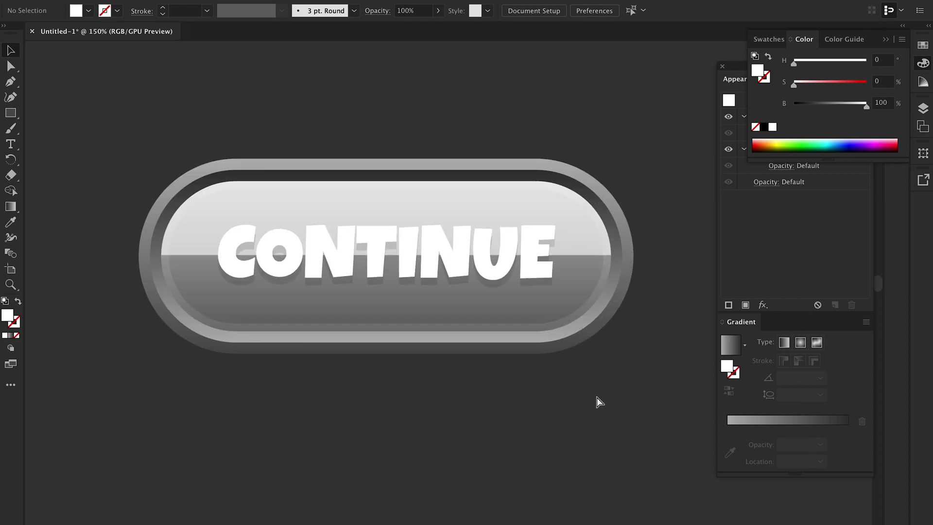
click(578, 326)
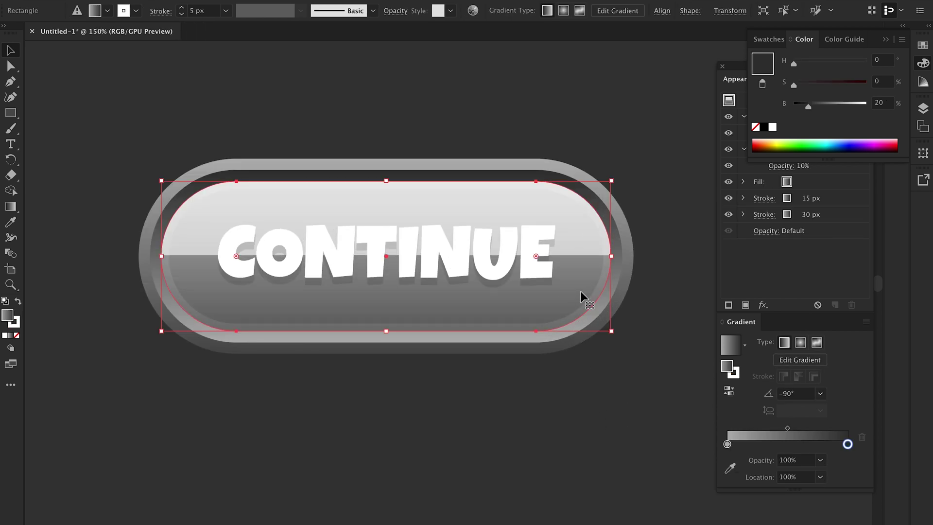
click(925, 64)
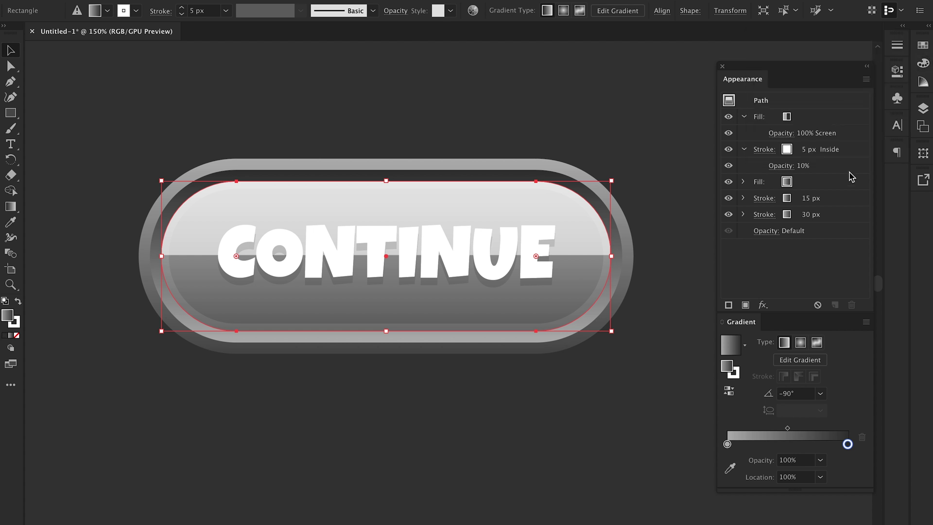
click(743, 150)
click(743, 117)
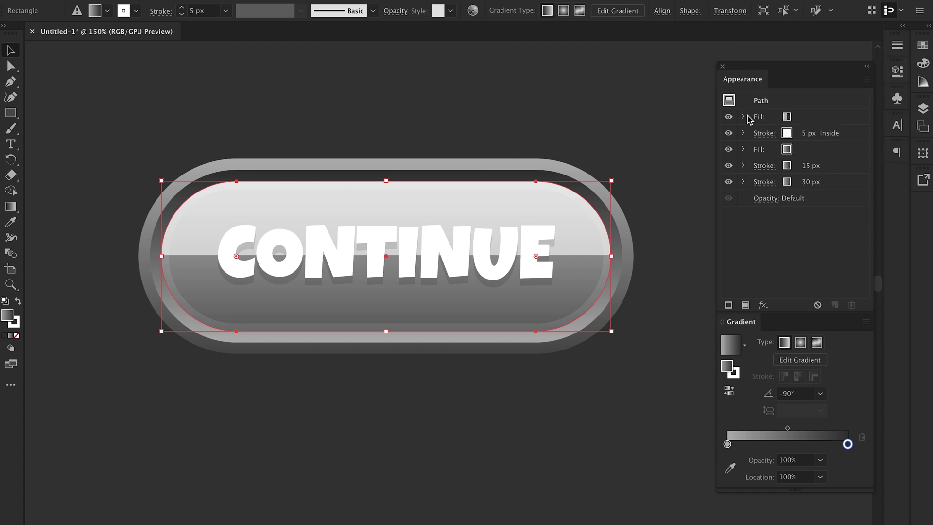
Step: Add a new fill on top of the pill's existing fills and color it with the RGB Red swatch
click(805, 121)
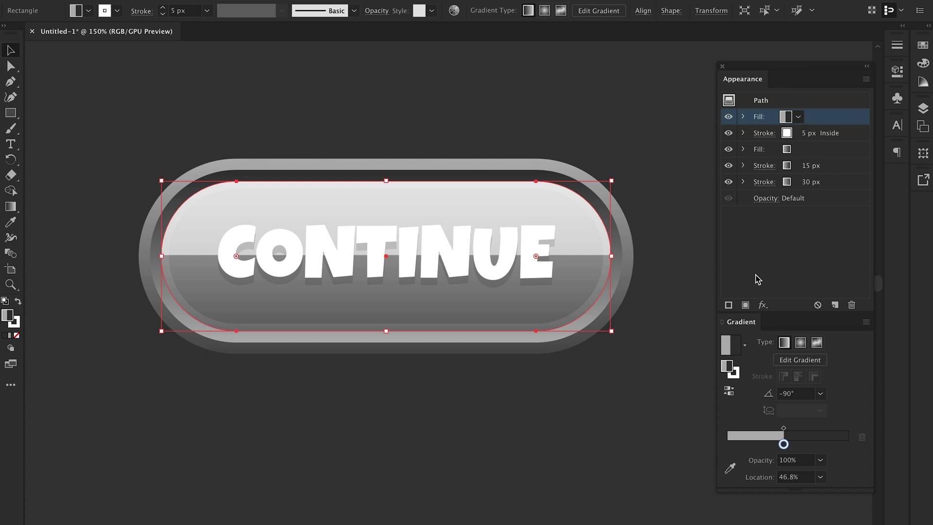
click(745, 305)
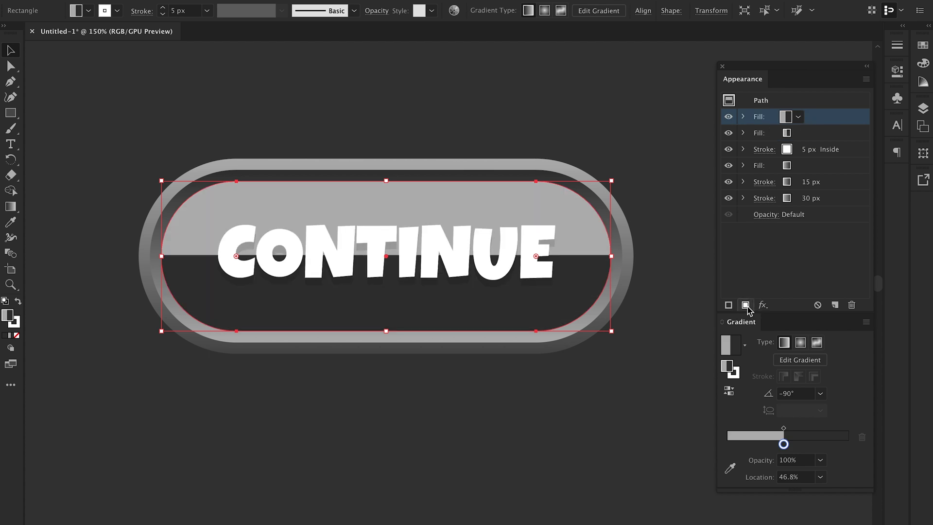
click(798, 117)
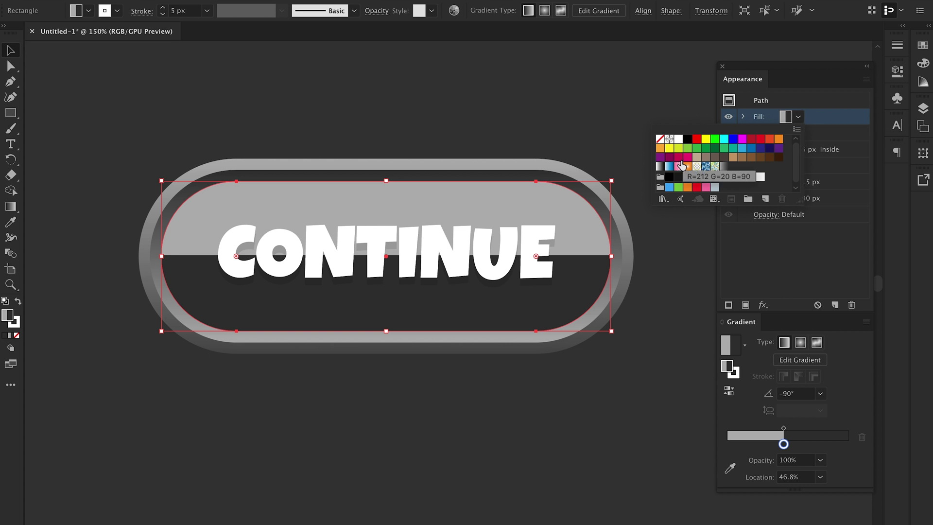
click(697, 139)
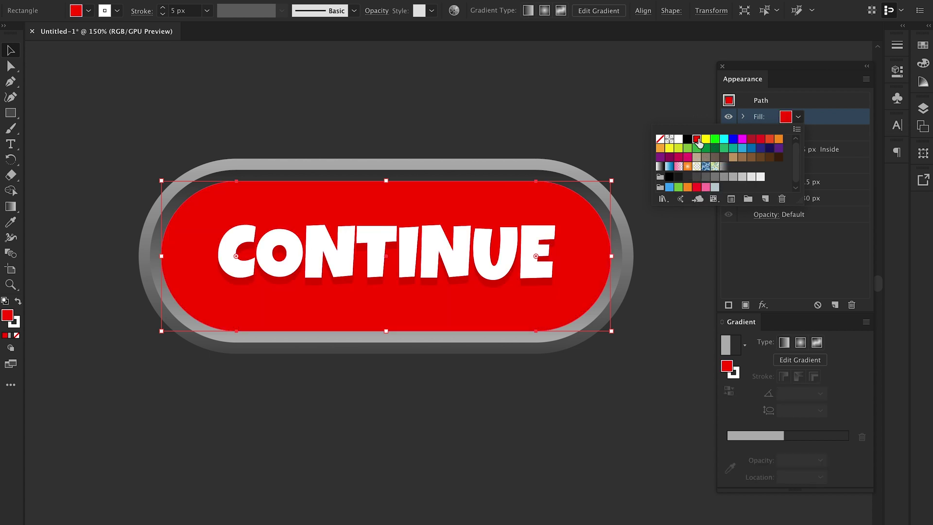
click(797, 118)
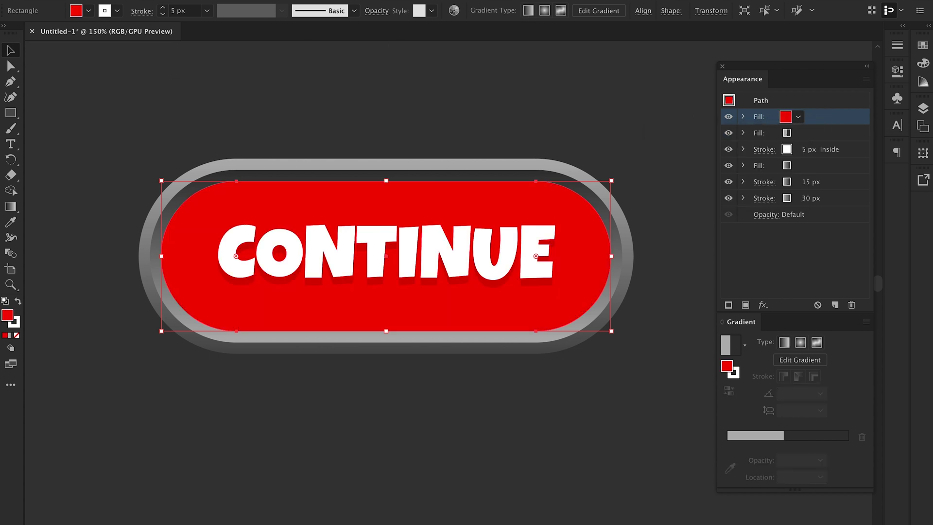
Step: Darken the RGB Red swatch used by the pill's top fill to R 171, G 0, B 0, with preview on
click(787, 117)
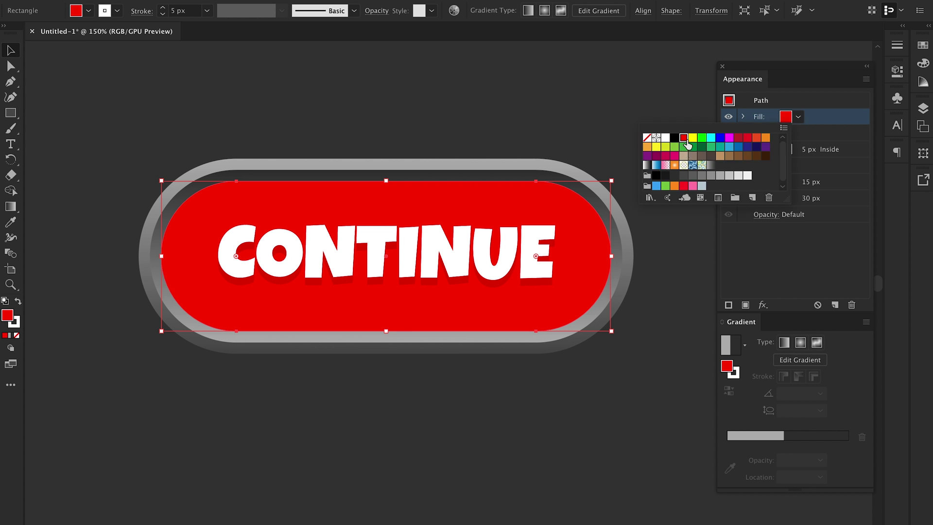
double_click(684, 139)
drag(500, 134, 480, 138)
click(397, 250)
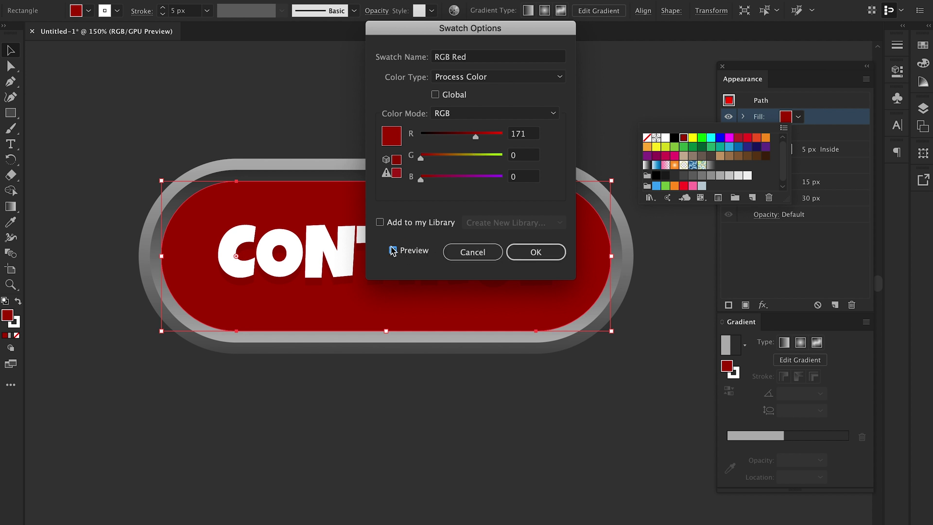
click(547, 255)
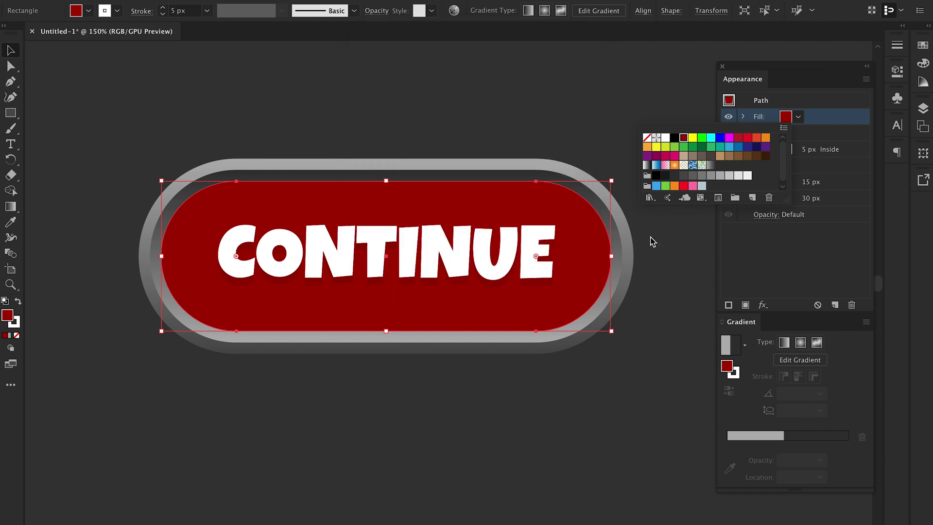
Step: Set the blending mode of the pill's dark red top fill to Color and deselect the pill
click(828, 133)
click(743, 117)
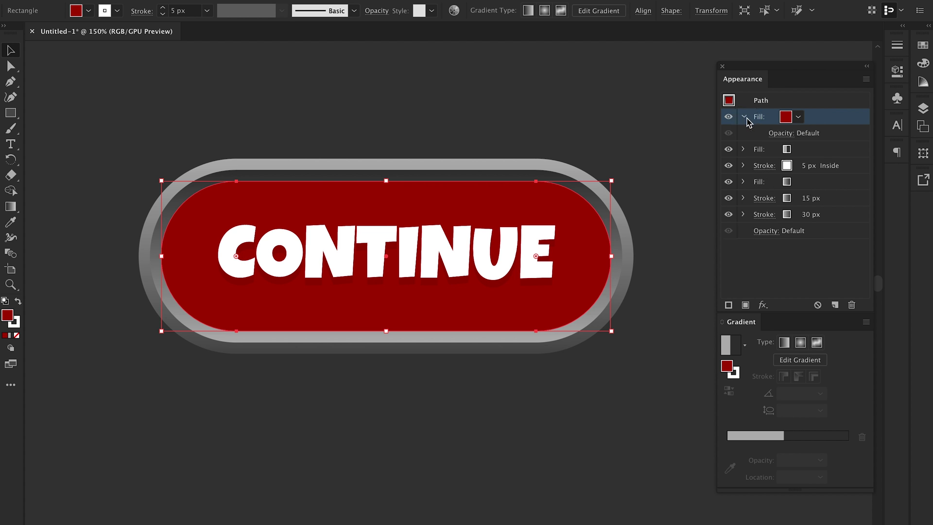
click(775, 135)
click(698, 158)
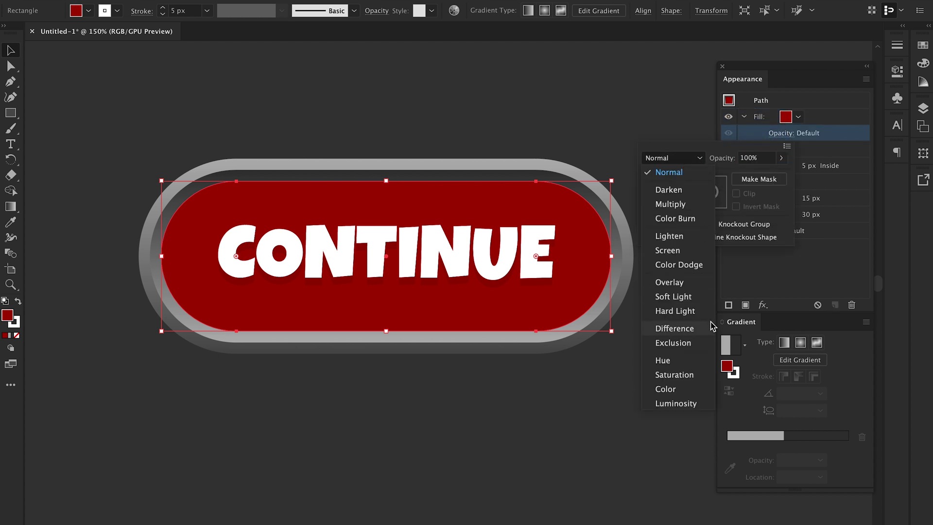
click(675, 389)
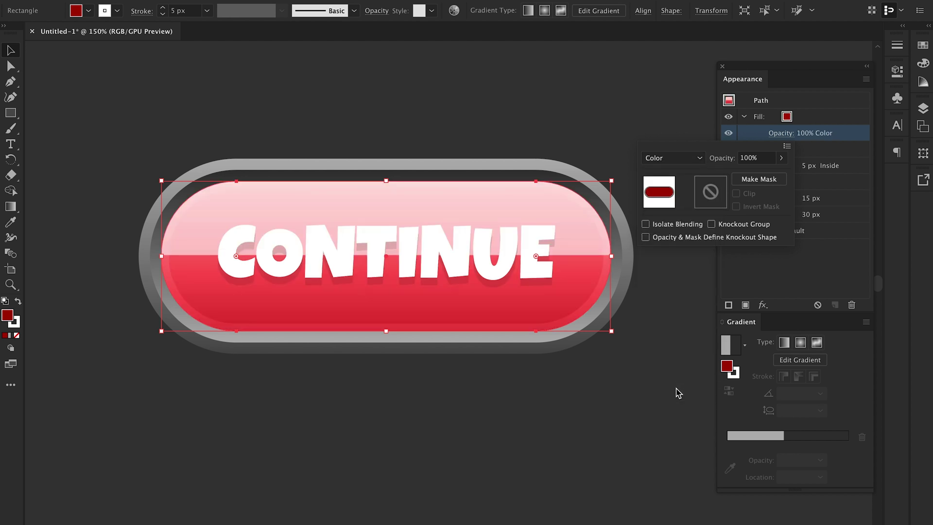
click(627, 438)
click(628, 437)
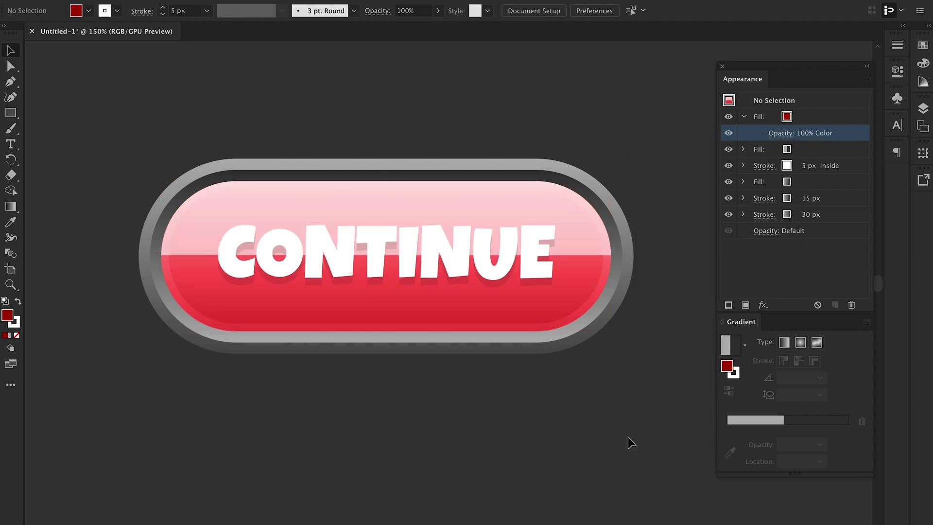
Step: Reduce the opacity of the pill's Screen-mode gradient fill to 20% and deselect the pill
key(ctrl+minus)
key(ctrl+minus)
key(ctrl+plus)
key(ctrl+plus)
key(a)
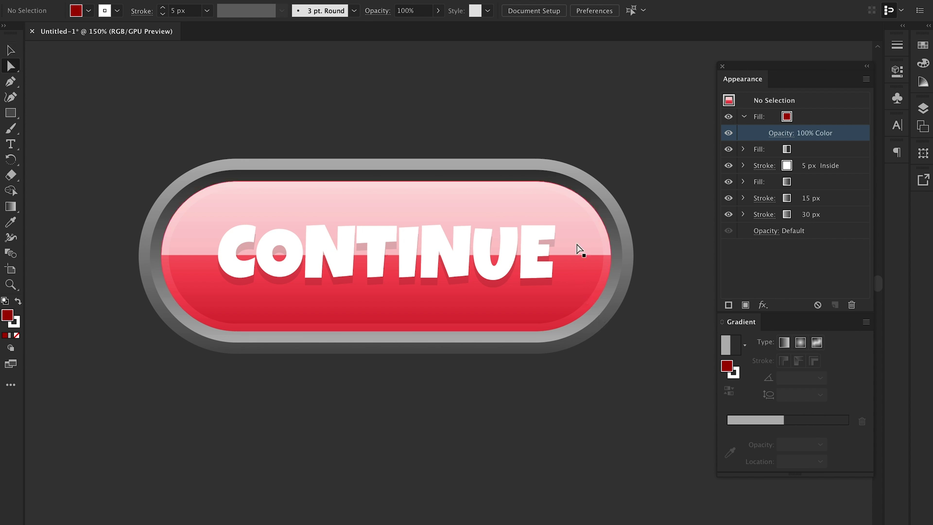
click(577, 221)
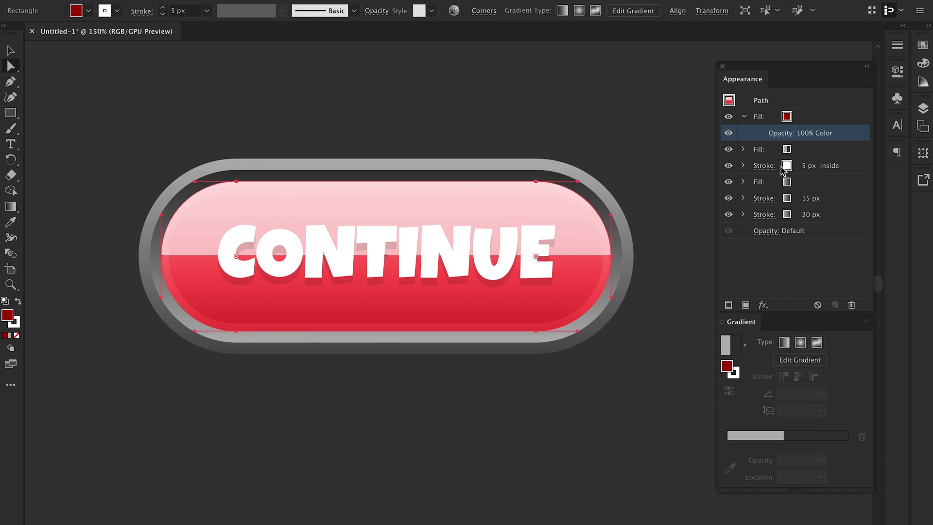
click(761, 151)
click(743, 149)
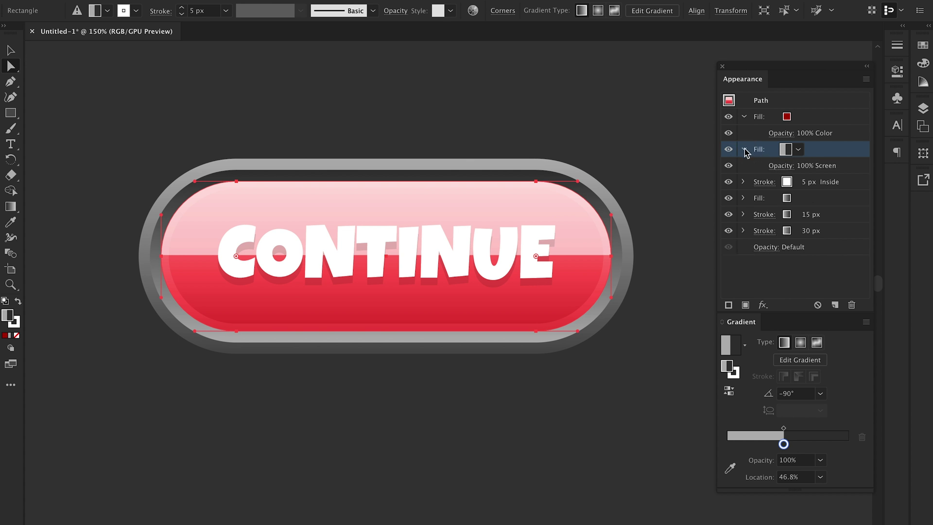
click(773, 166)
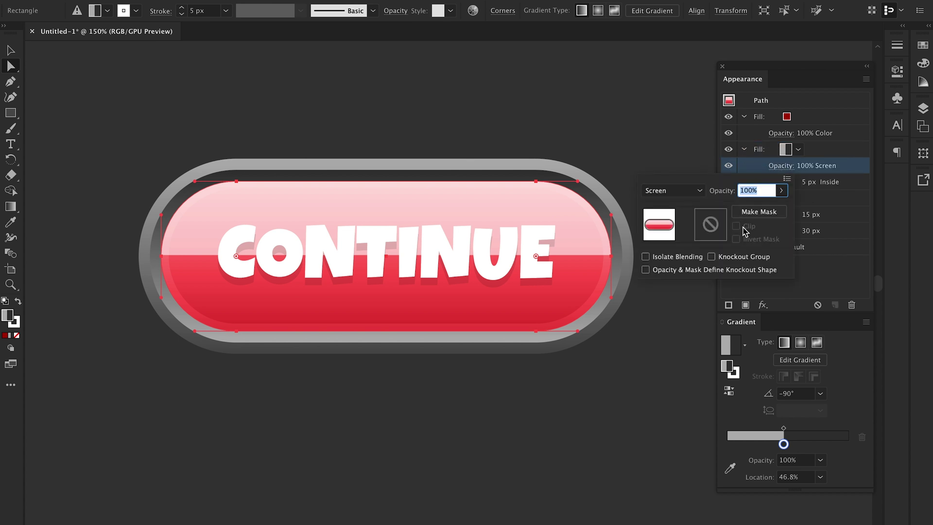
text(20)
key(Return)
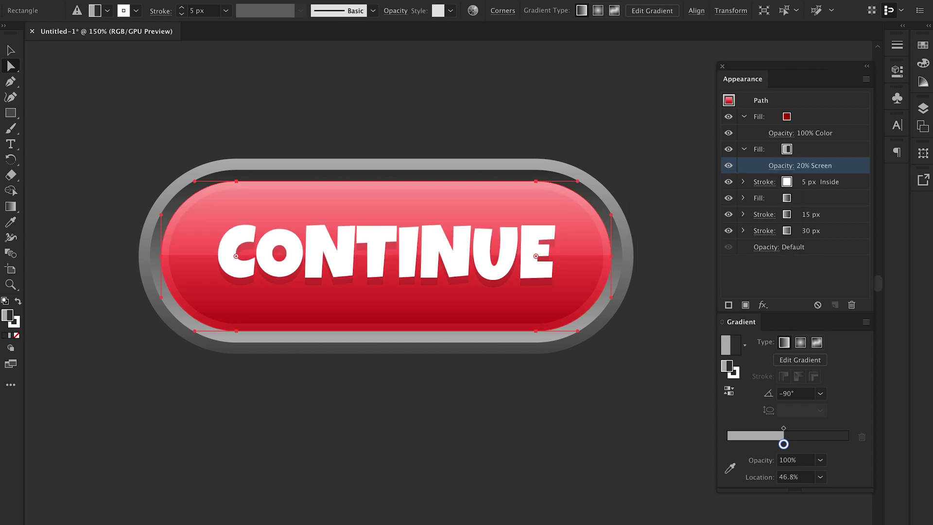
click(649, 135)
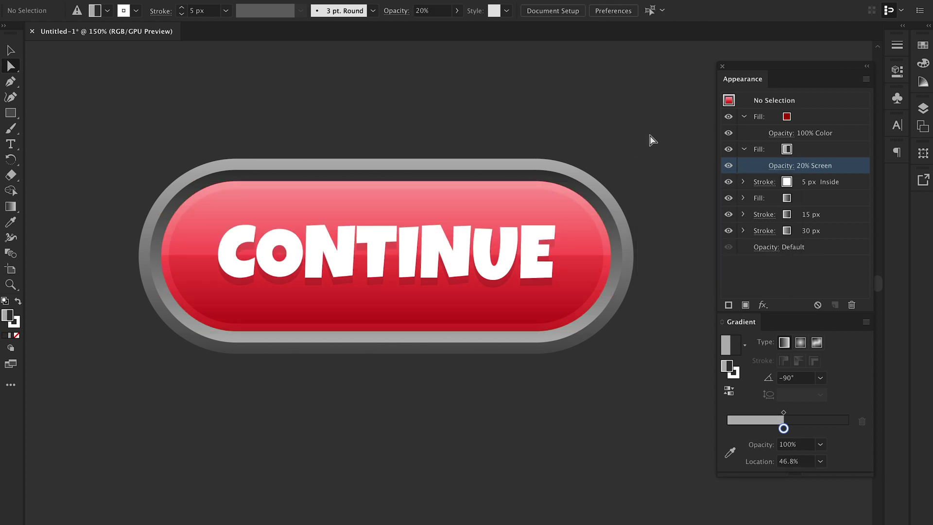
Step: Add an Inner Glow in Lighten mode from the edge to the pill's base gradient fill, with preview on and 20 px blur
key(ctrl+minus)
key(ctrl+minus)
key(ctrl+plus)
key(ctrl+plus)
click(760, 198)
click(522, 202)
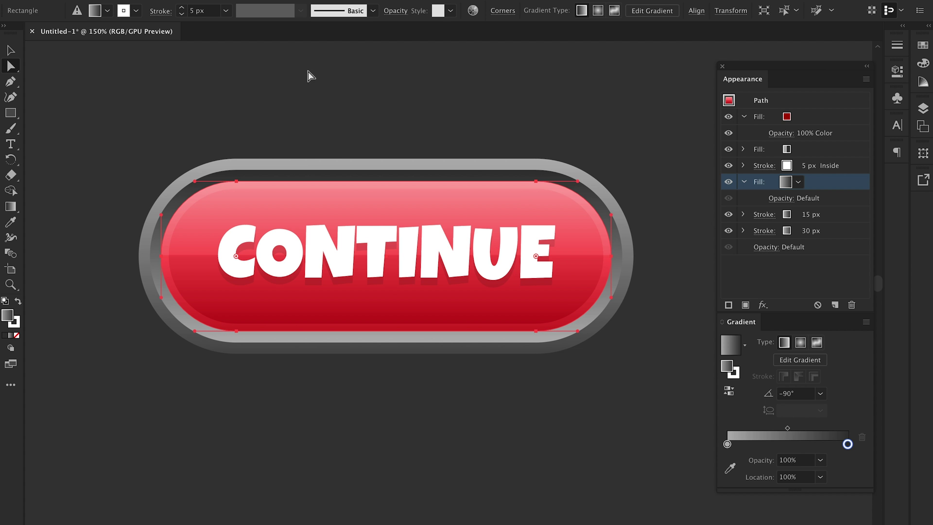
click(300, 1)
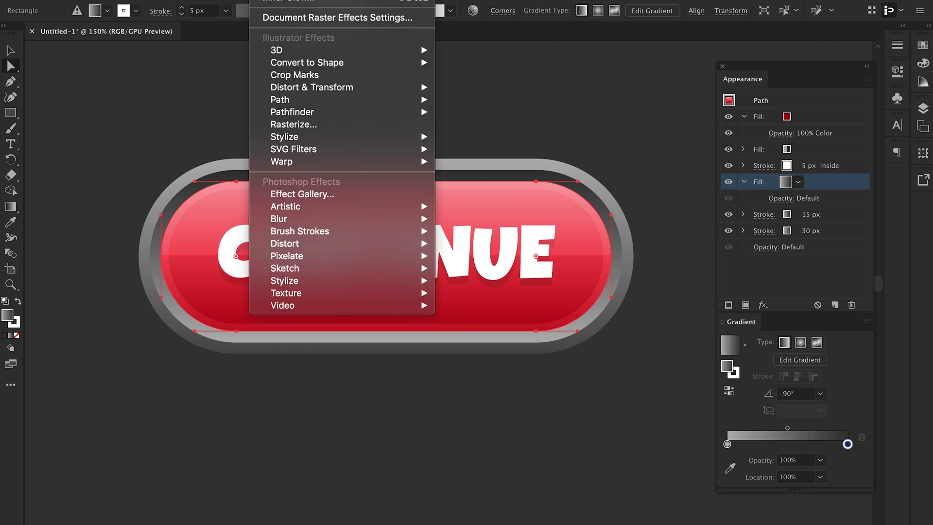
click(284, 2)
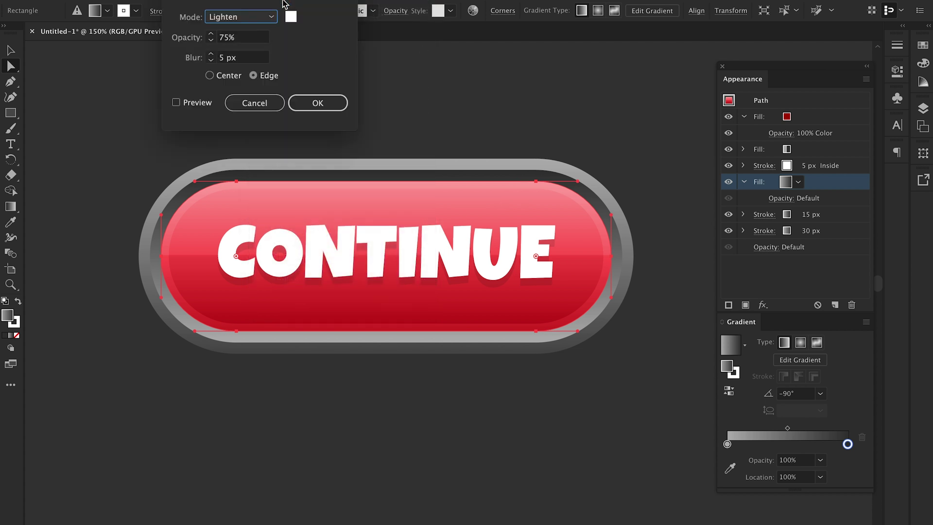
click(178, 105)
click(252, 59)
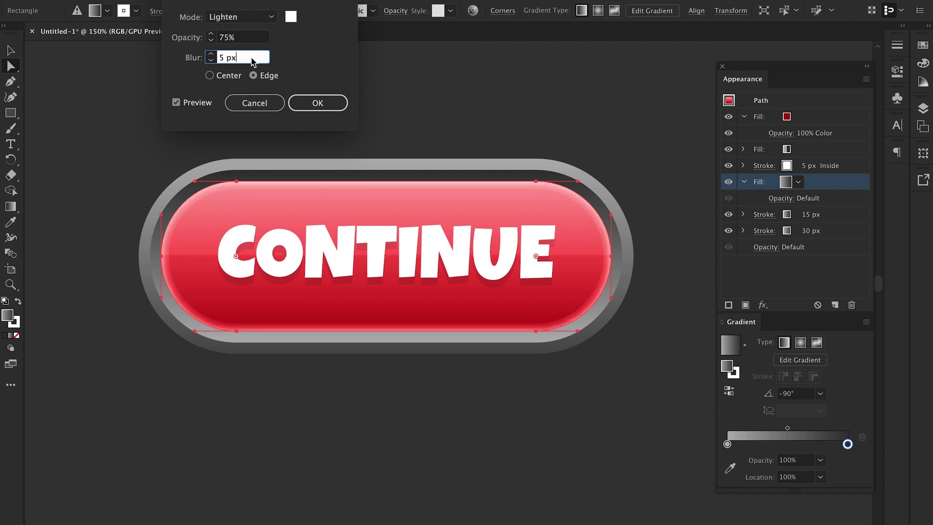
double_click(252, 59)
text(20)
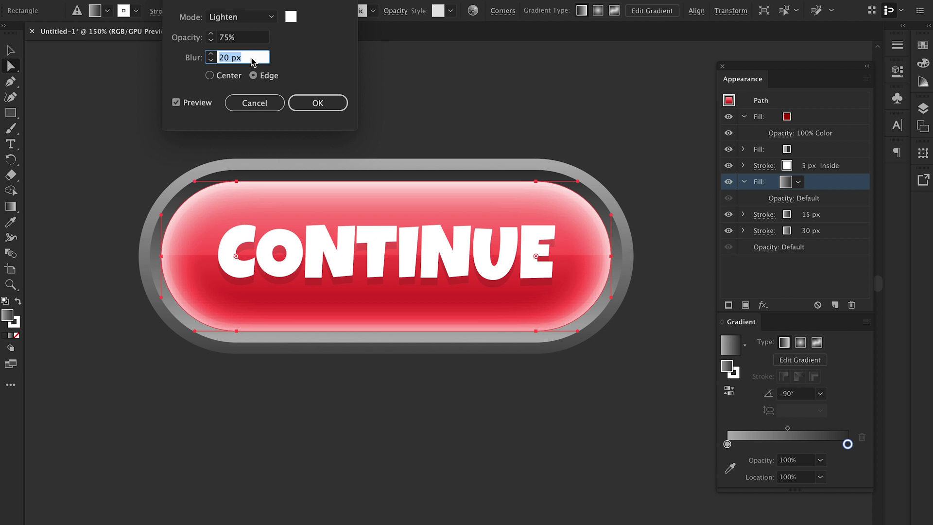
Step: Set the inner glow's opacity to 30%, apply the effect and deselect the pill
double_click(236, 36)
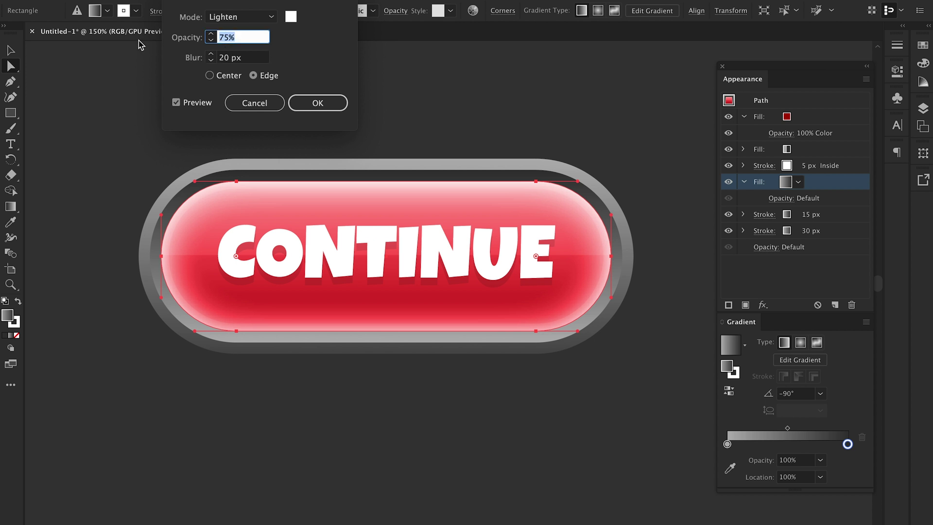
text(20)
click(230, 58)
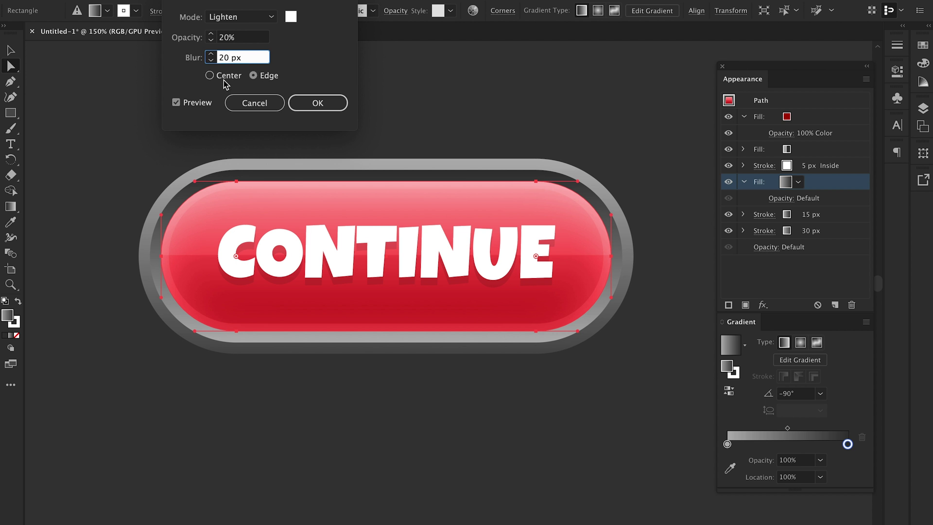
click(239, 38)
double_click(239, 38)
text(30)
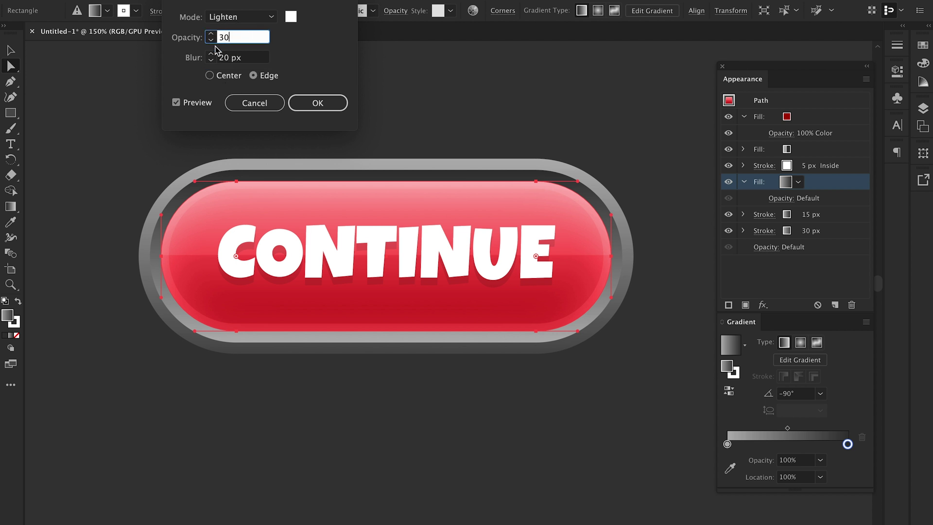
click(235, 57)
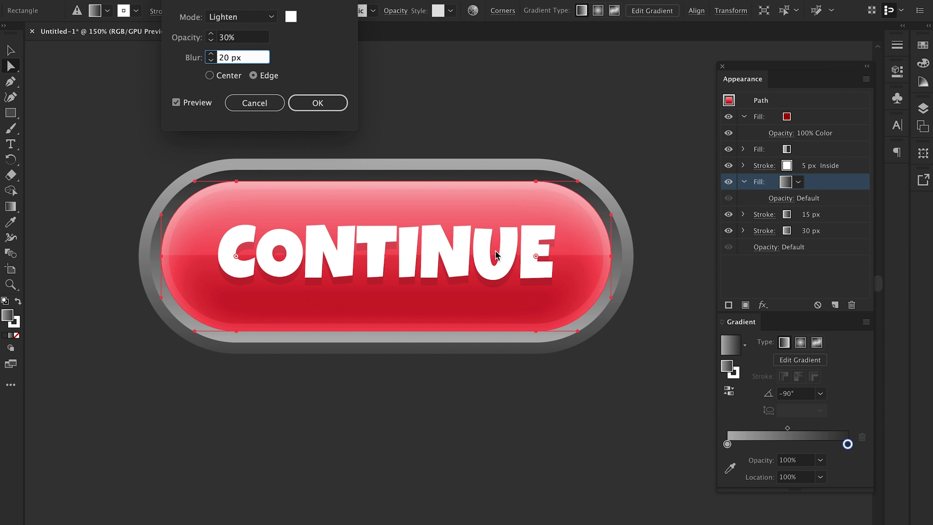
click(317, 105)
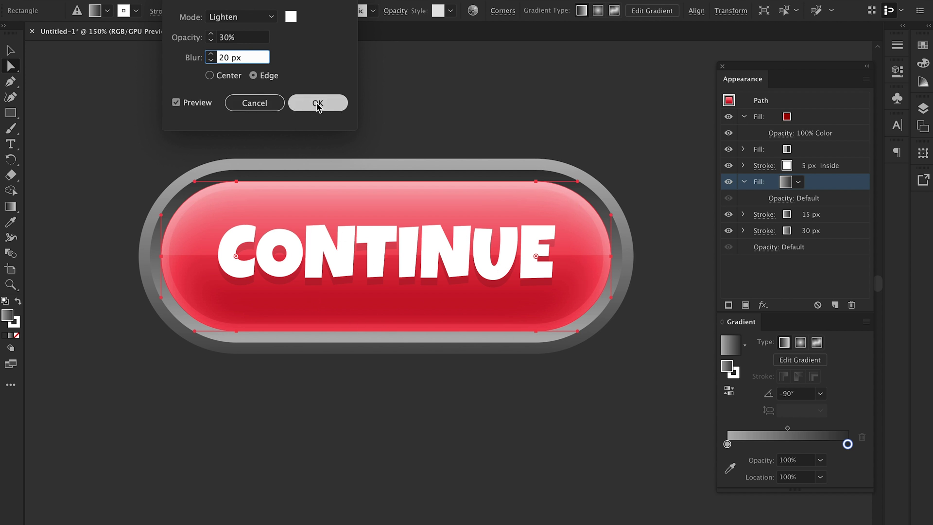
click(317, 103)
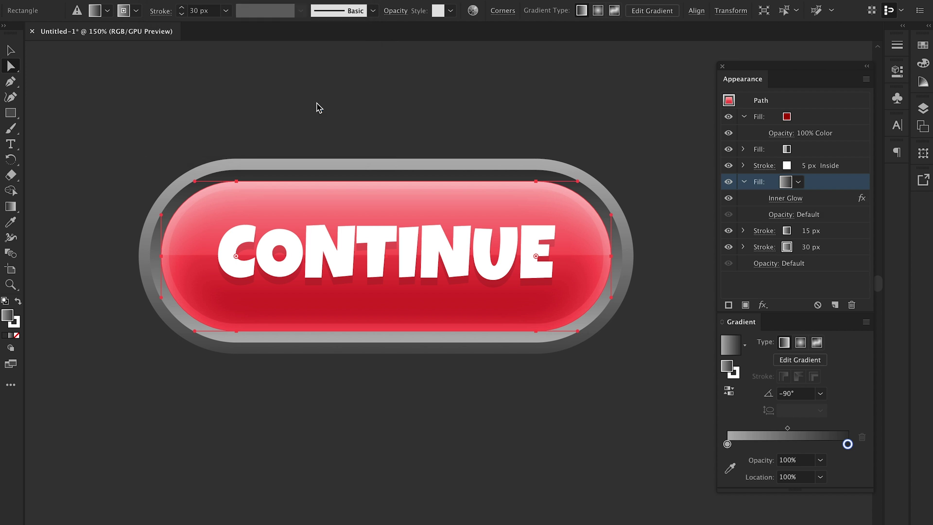
click(378, 108)
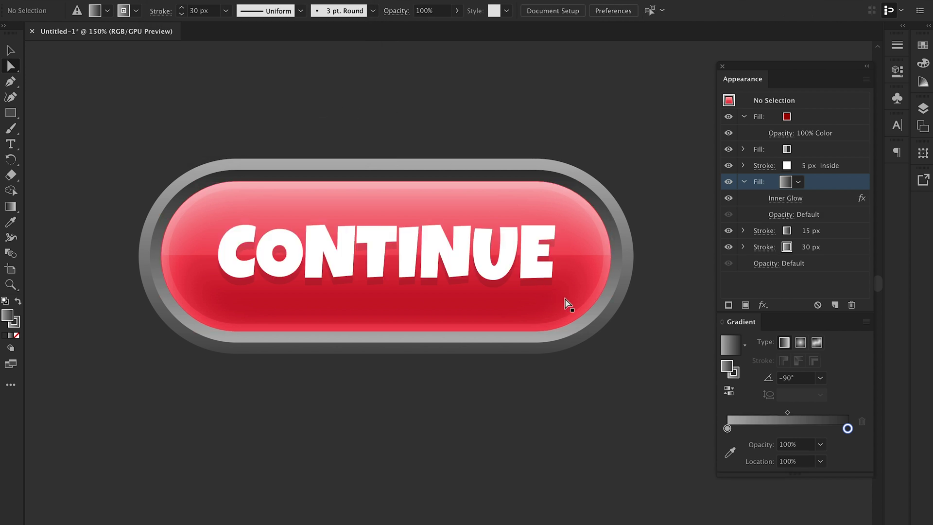
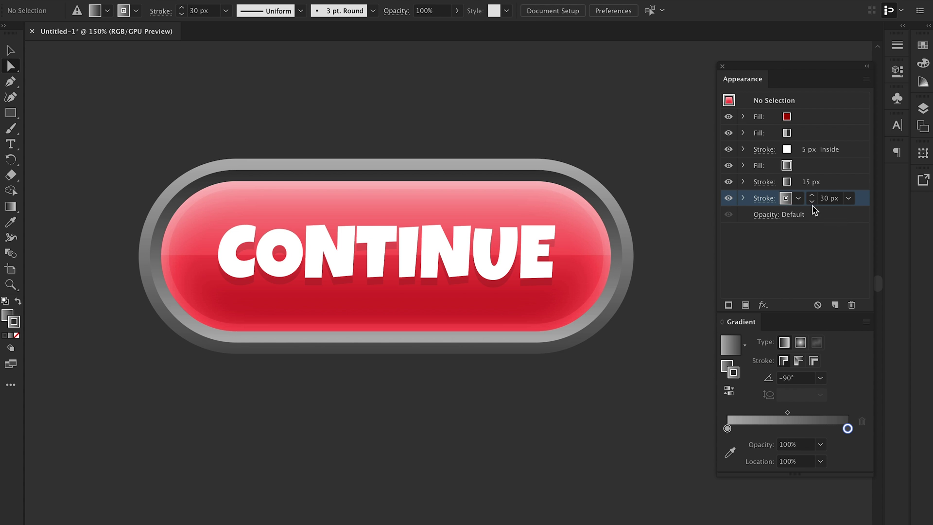
click(729, 305)
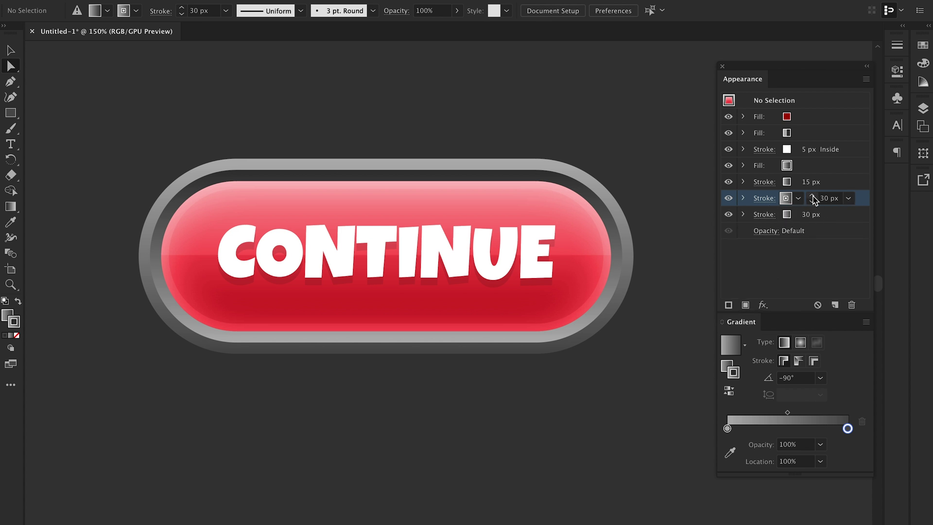
drag(867, 205, 853, 180)
click(847, 182)
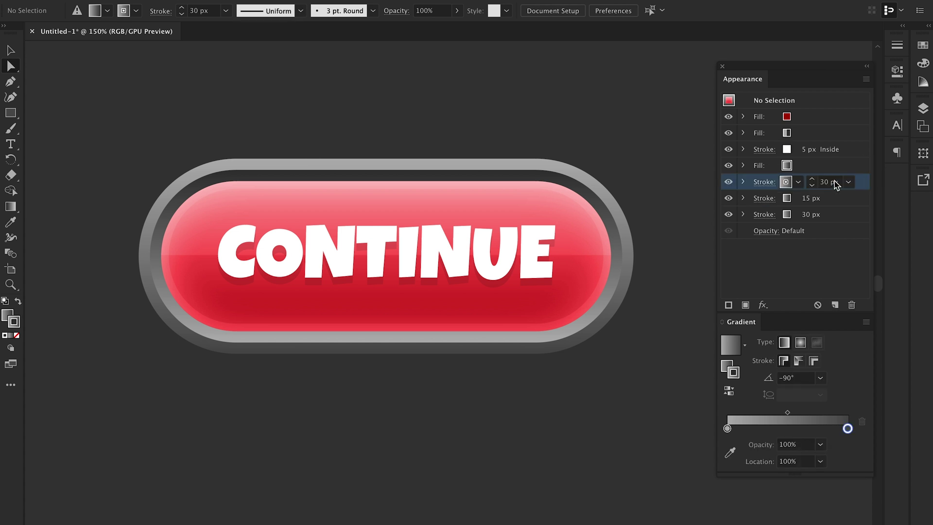
click(798, 184)
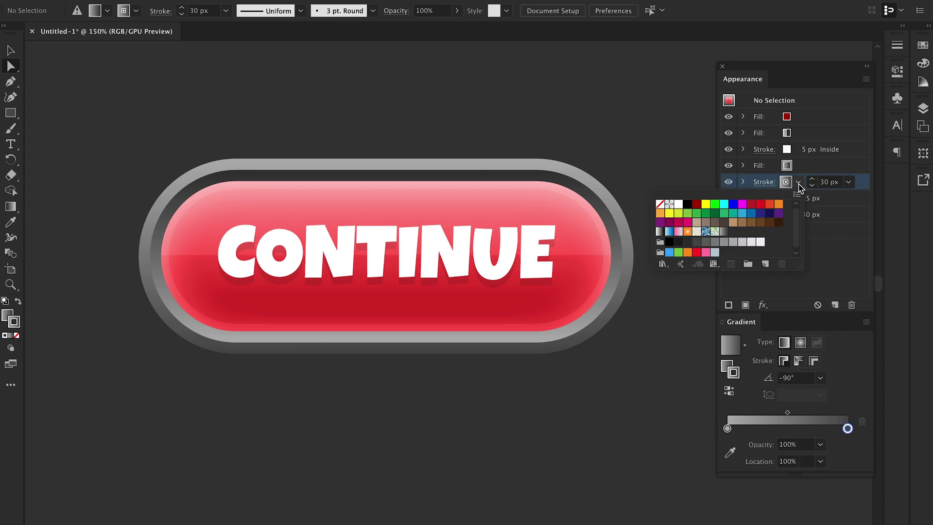
click(659, 213)
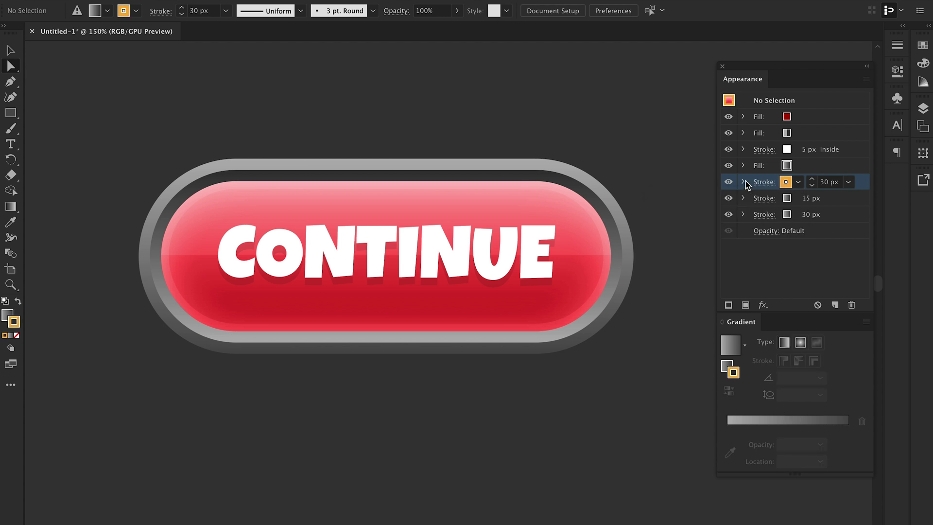
Step: Add a new 30 px stroke to the pill and move it above the 15 px gradient stroke
click(557, 214)
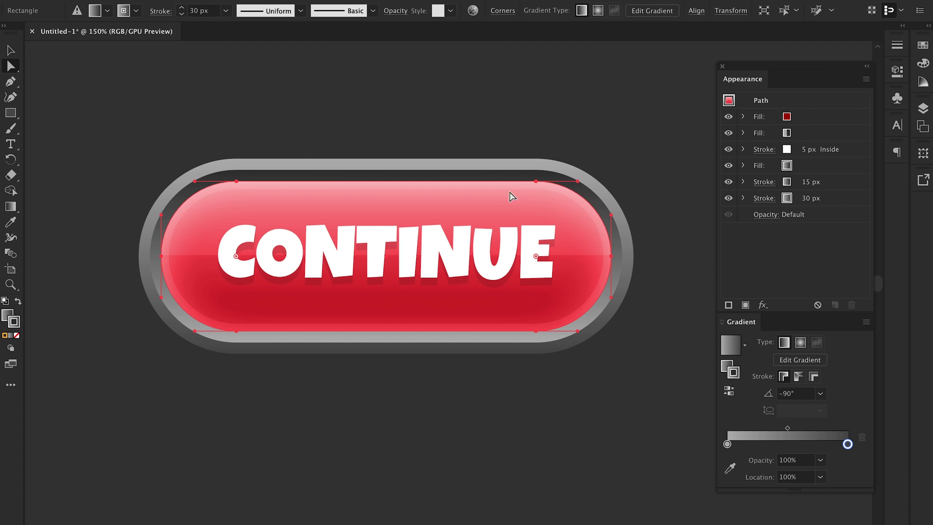
click(838, 202)
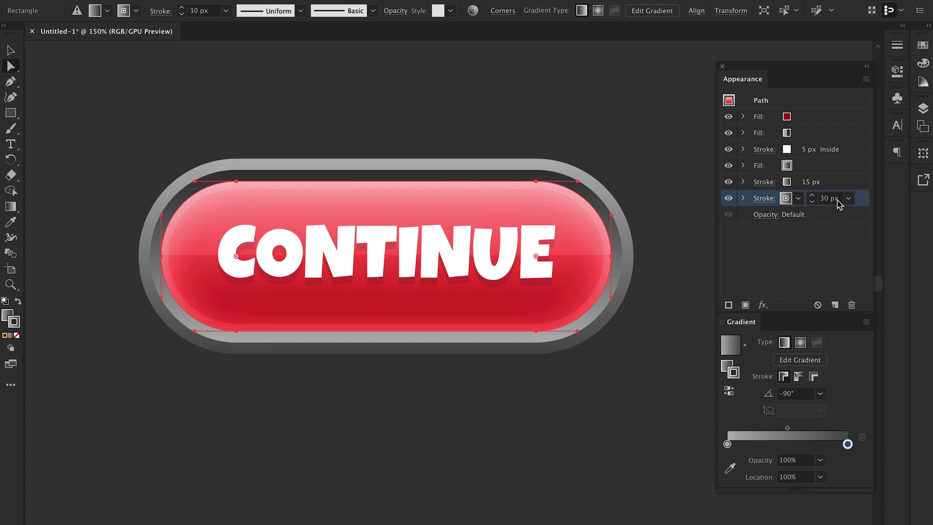
click(729, 304)
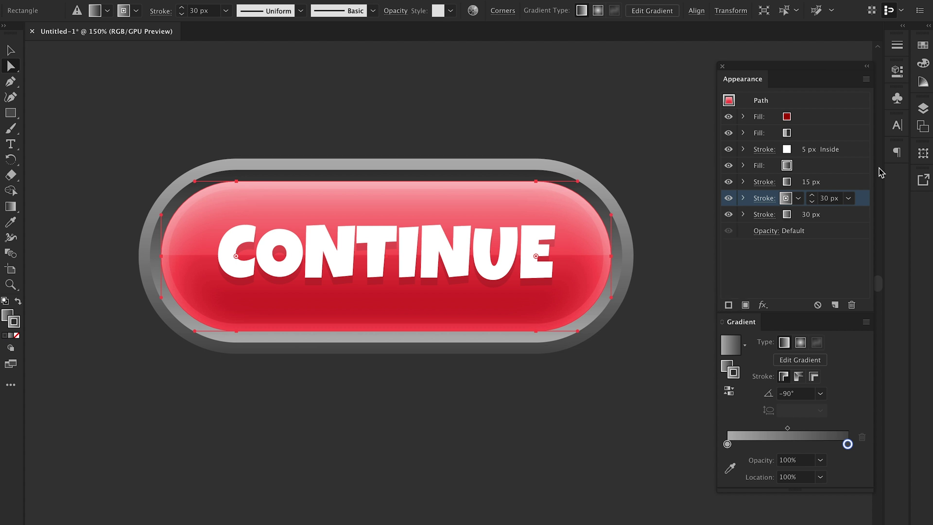
drag(860, 197, 858, 176)
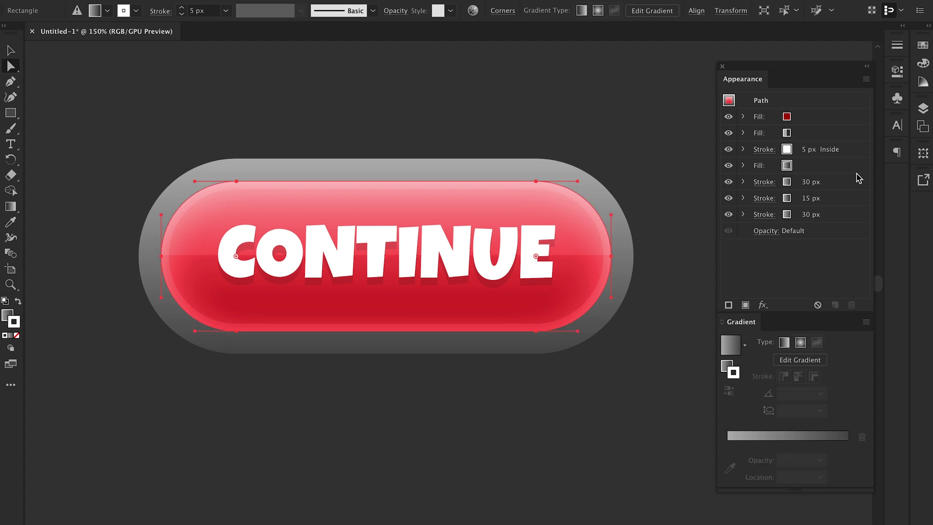
Step: Color the pill's new upper 30 px stroke with the light orange swatch
click(795, 183)
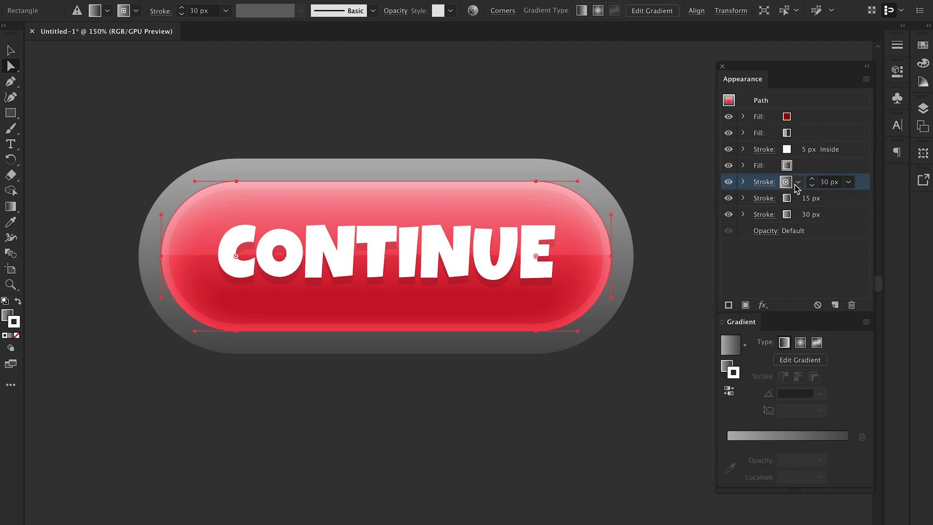
click(797, 183)
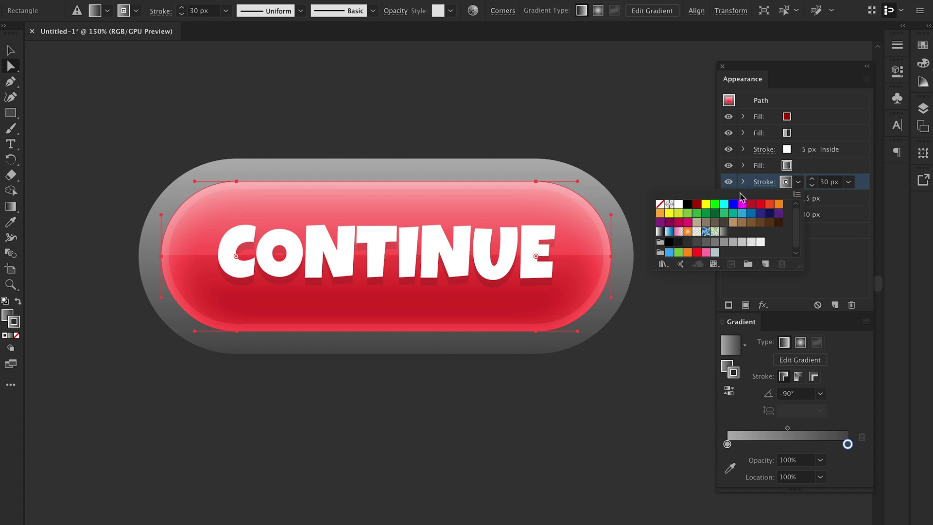
click(660, 214)
click(856, 185)
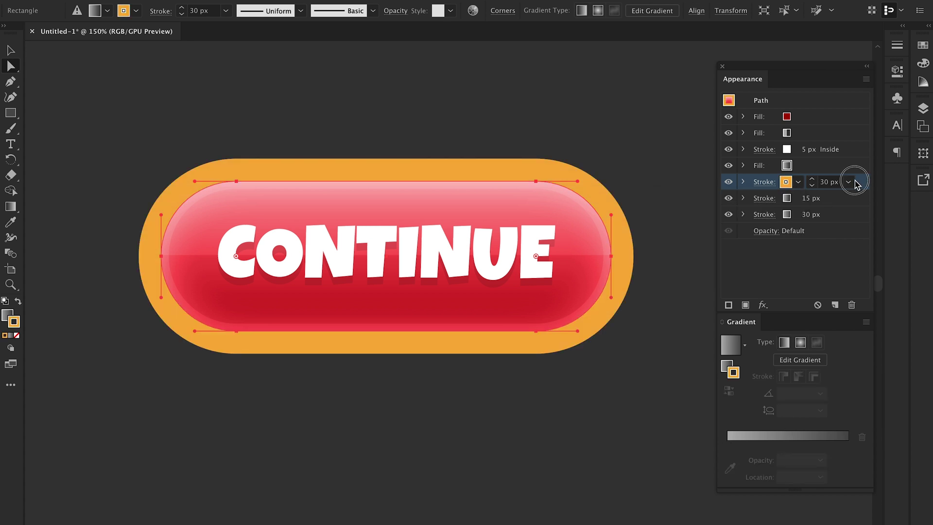
Step: Set the blending mode of the pill's orange 30 px stroke to Color and deselect the pill
click(743, 181)
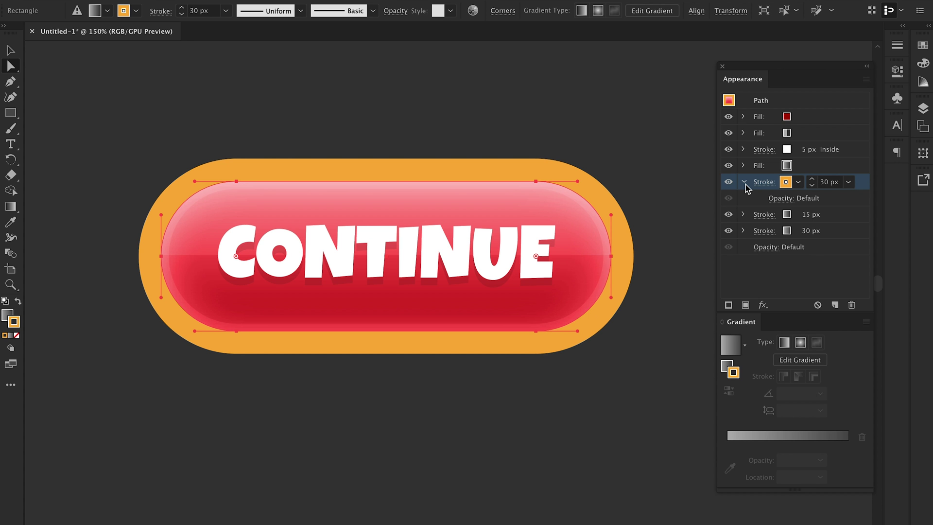
click(773, 200)
click(687, 224)
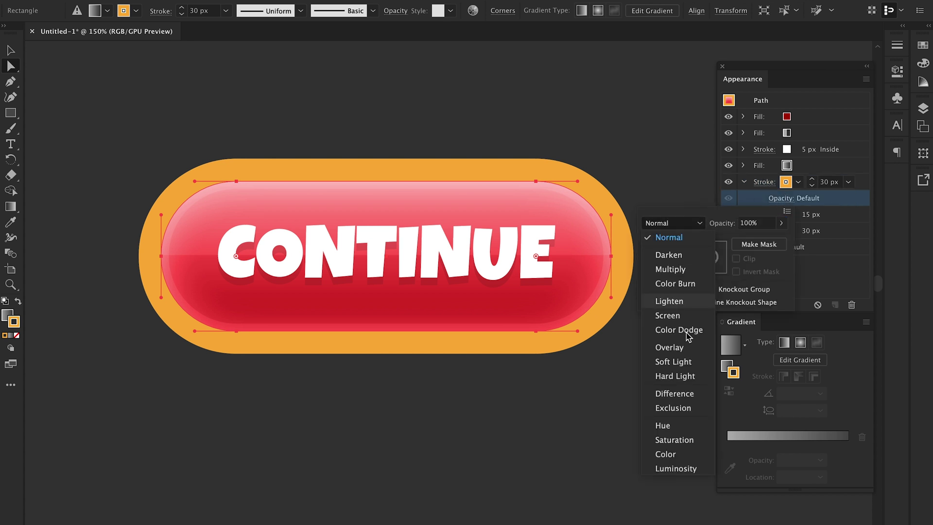
click(687, 454)
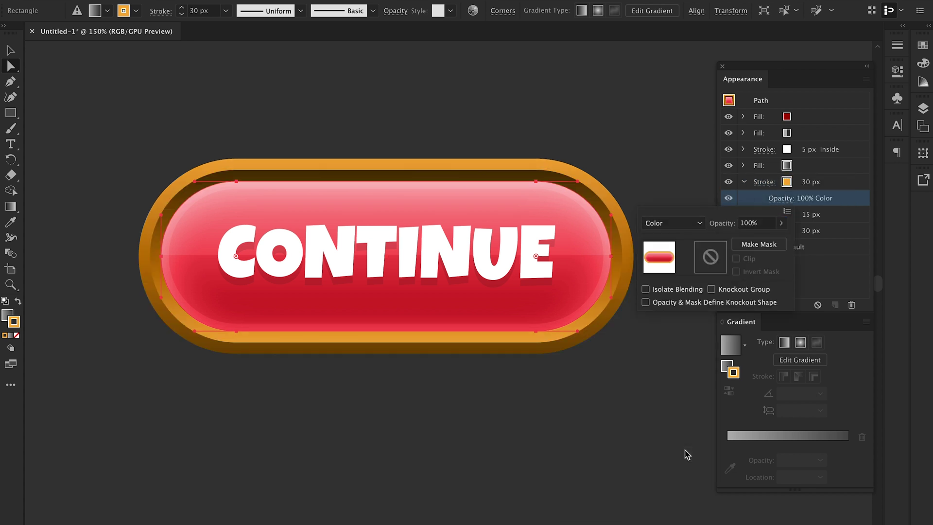
click(852, 287)
click(650, 416)
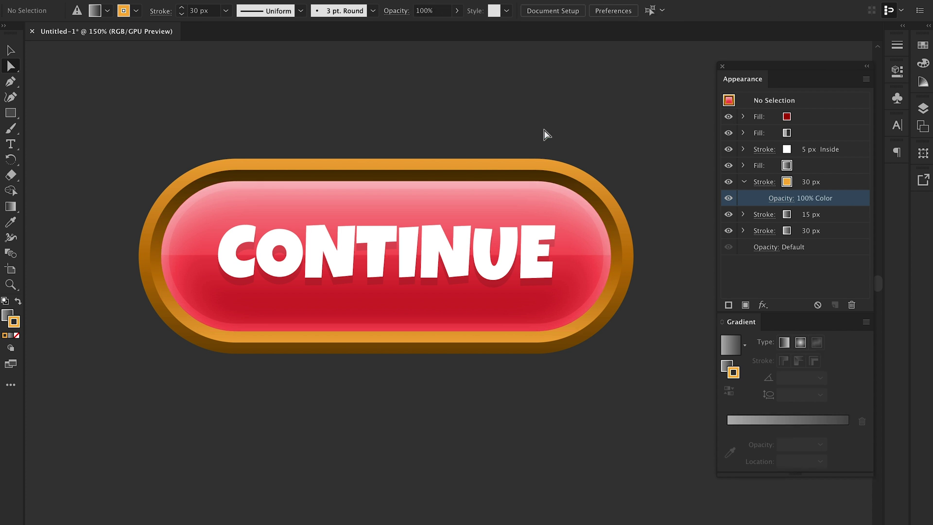
Step: Select the pill's 15 px gradient stroke and switch its visibility off and on to examine its effect on the border
click(573, 220)
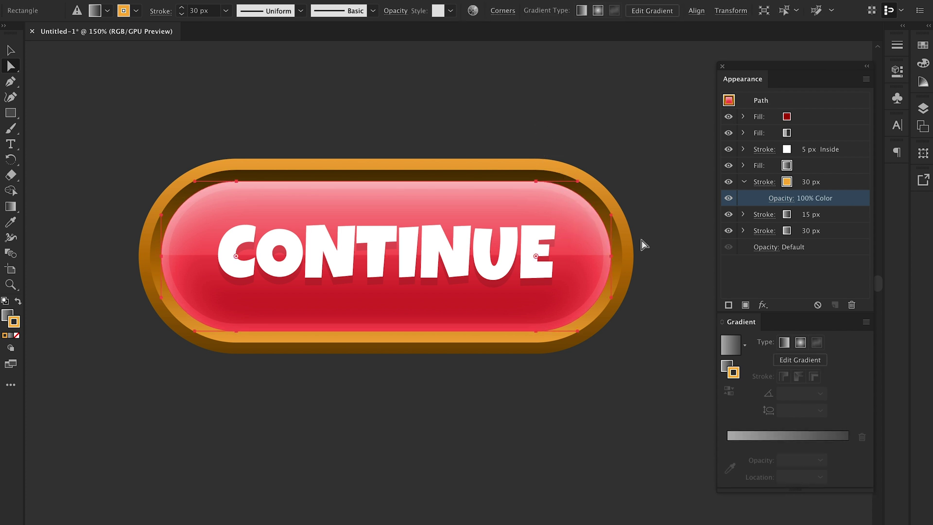
click(743, 182)
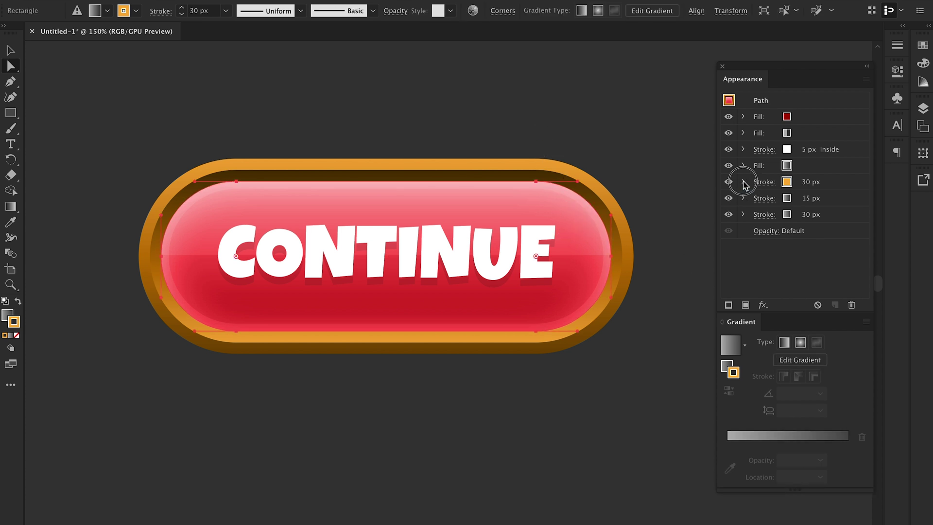
click(743, 183)
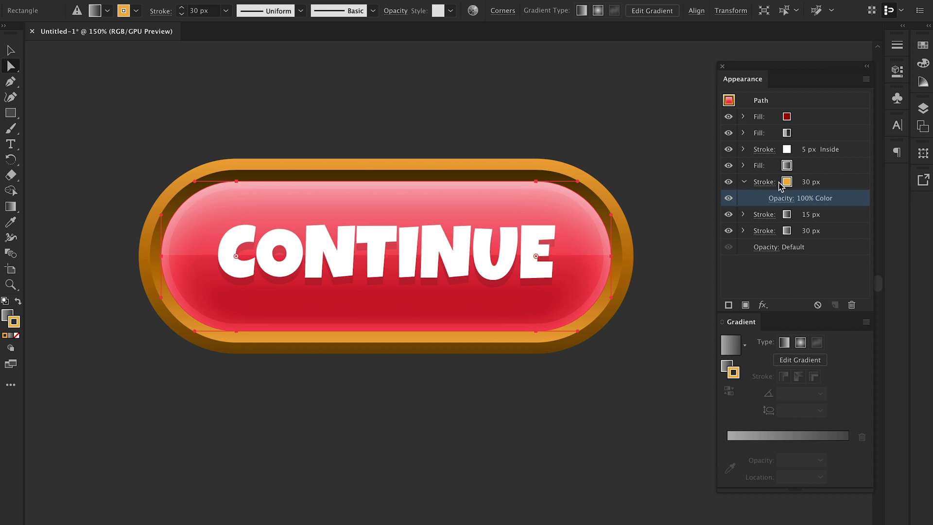
click(743, 182)
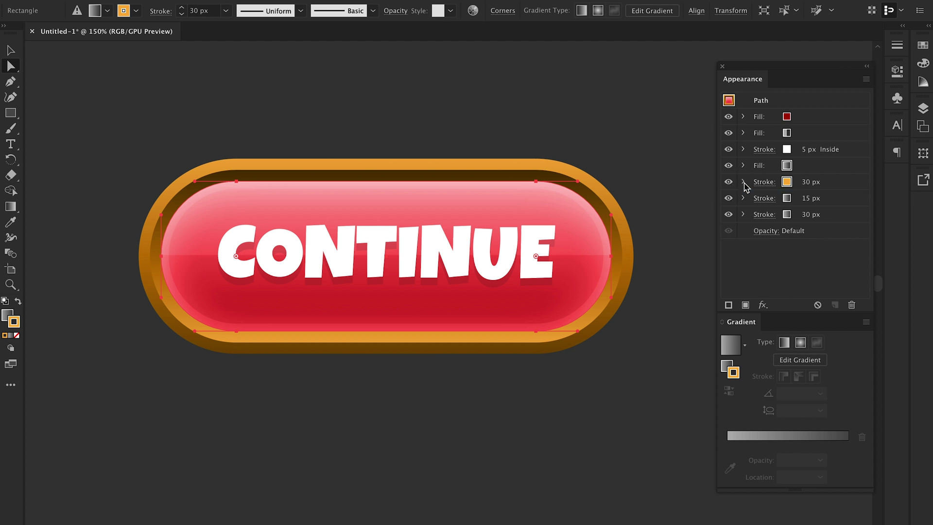
click(826, 201)
click(728, 199)
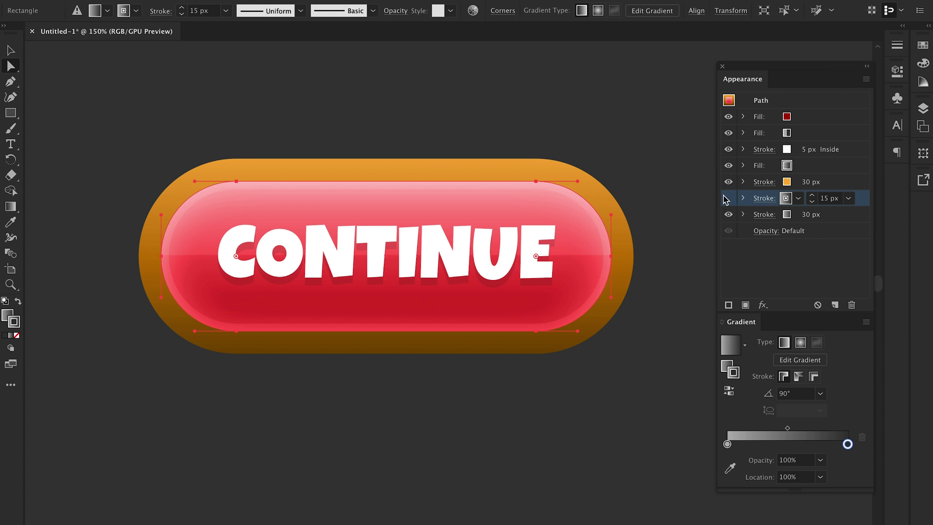
click(728, 198)
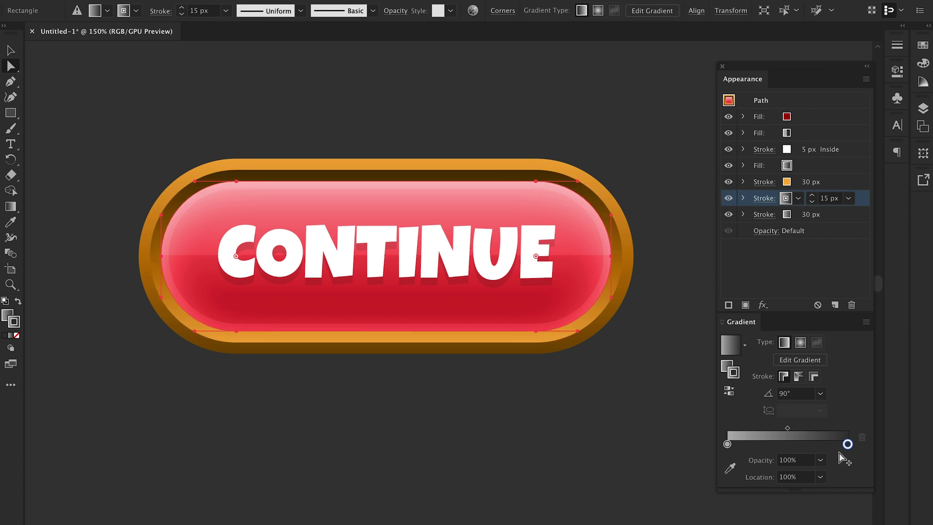
Step: Set the brightness of the dark stop in the pill's 15 px stroke gradient to 45.1% and deselect the pill
double_click(847, 444)
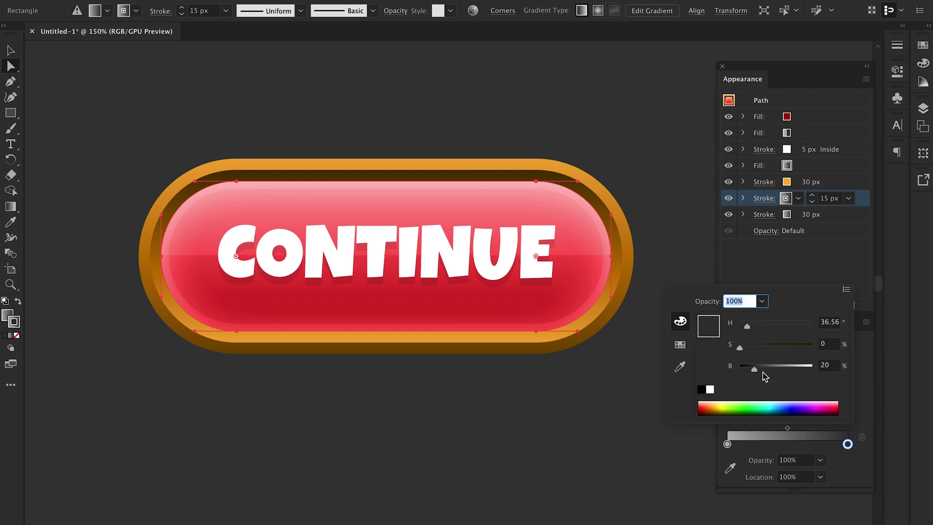
drag(763, 373, 773, 373)
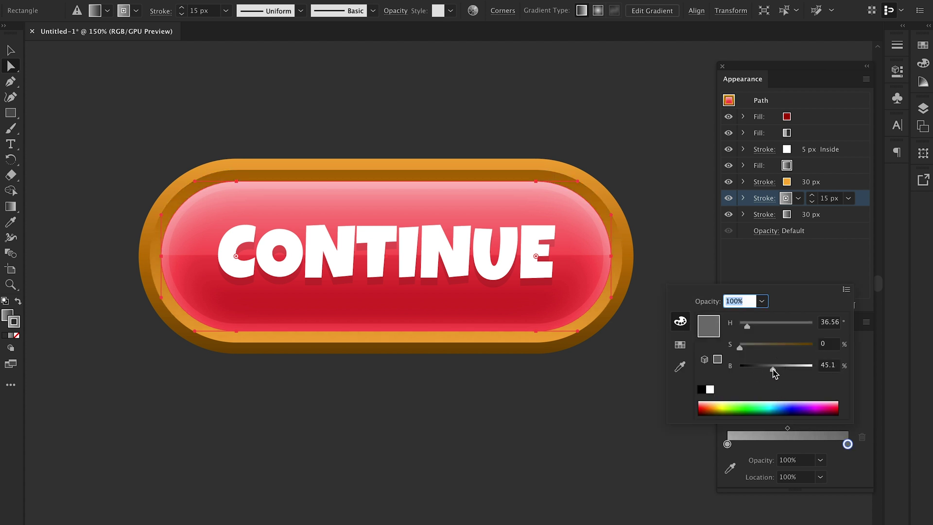
click(842, 243)
click(807, 268)
click(656, 153)
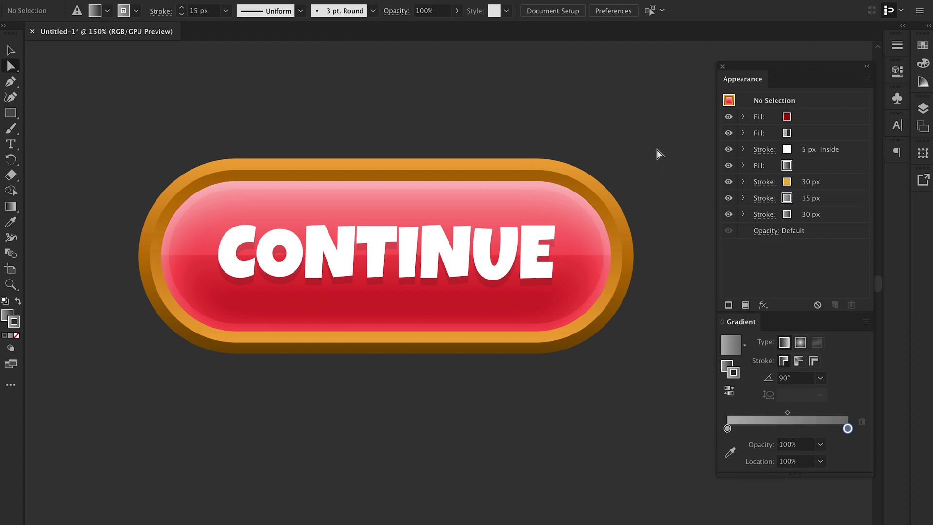
Step: Add another gradient stroke above the pill's 15 px stroke and set its weight to 18 px
click(538, 213)
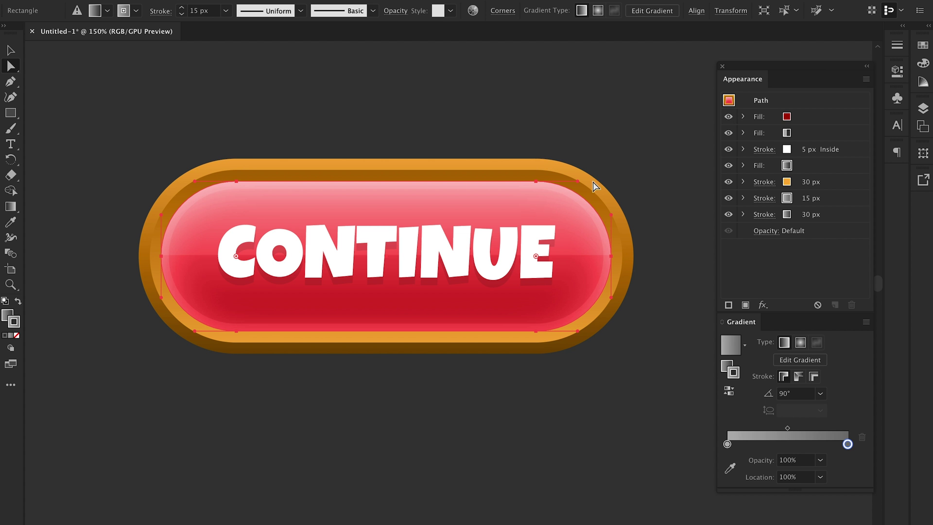
click(836, 203)
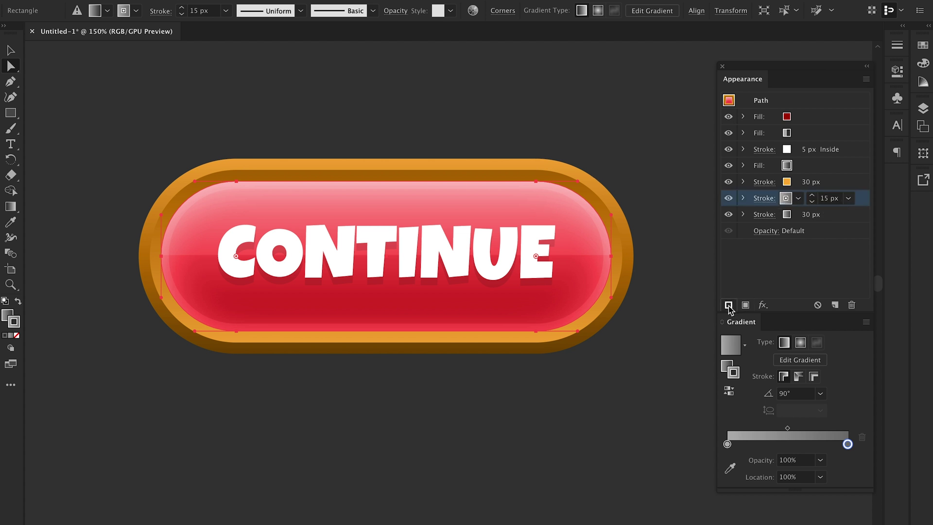
click(729, 304)
click(829, 197)
text(12)
key(Return)
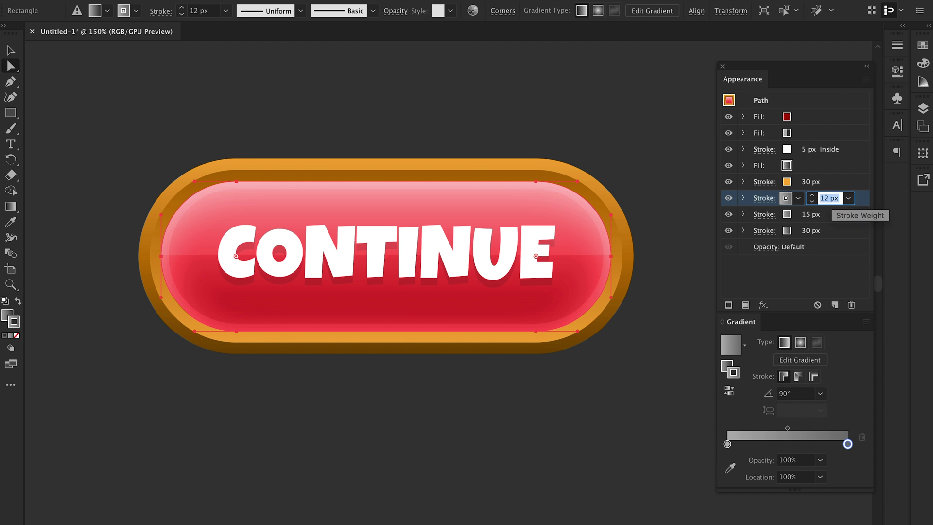
text(15)
key(Return)
key(Up)
key(Up)
key(Up)
key(Up)
key(Up)
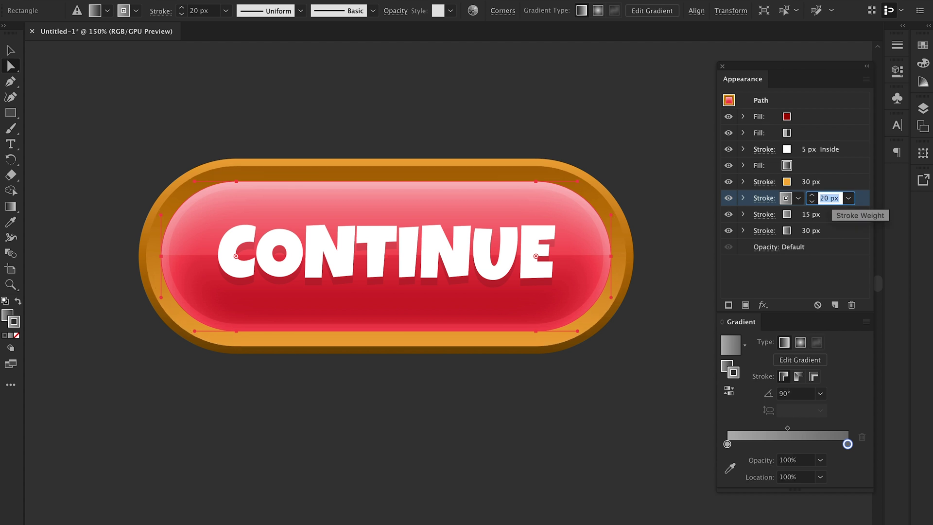
key(Down)
key(Down)
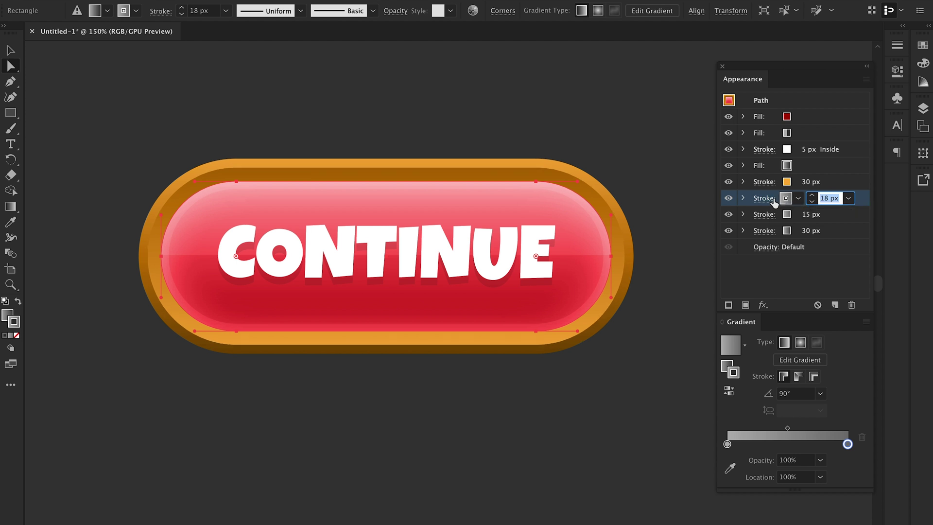
Step: Color the pill's 18 px stroke white and move it below the 15 px gradient stroke
click(798, 198)
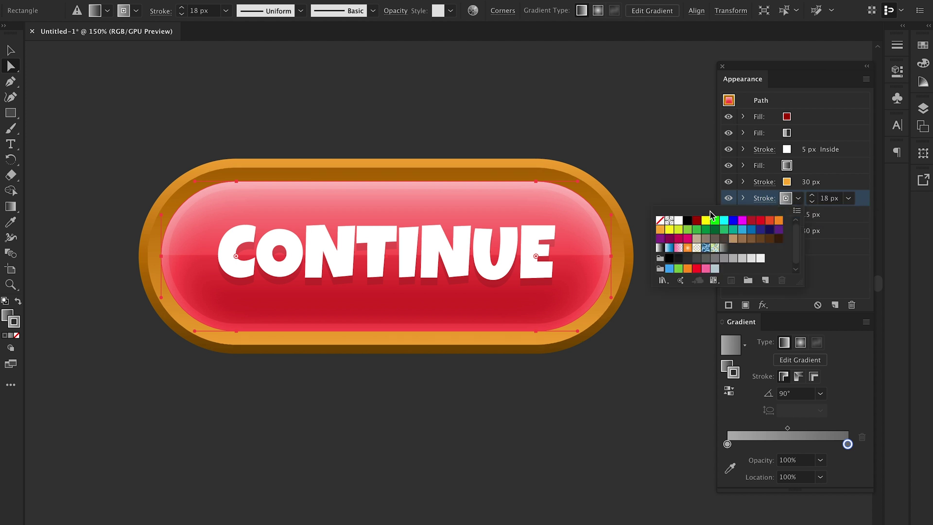
click(679, 223)
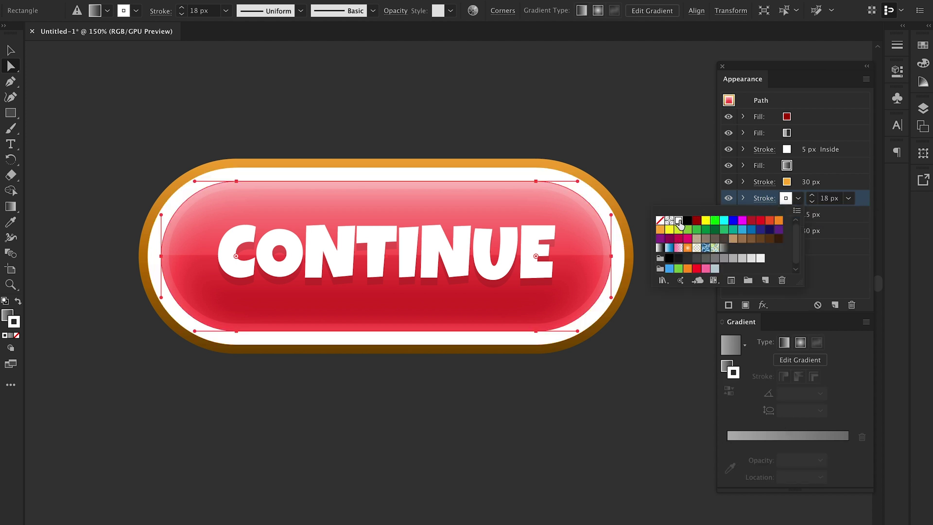
click(830, 261)
click(861, 201)
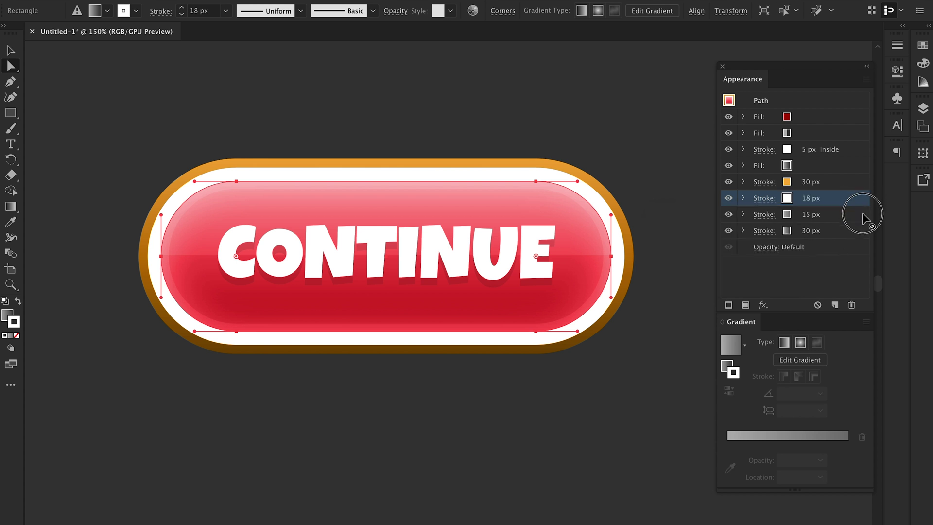
drag(863, 214, 864, 221)
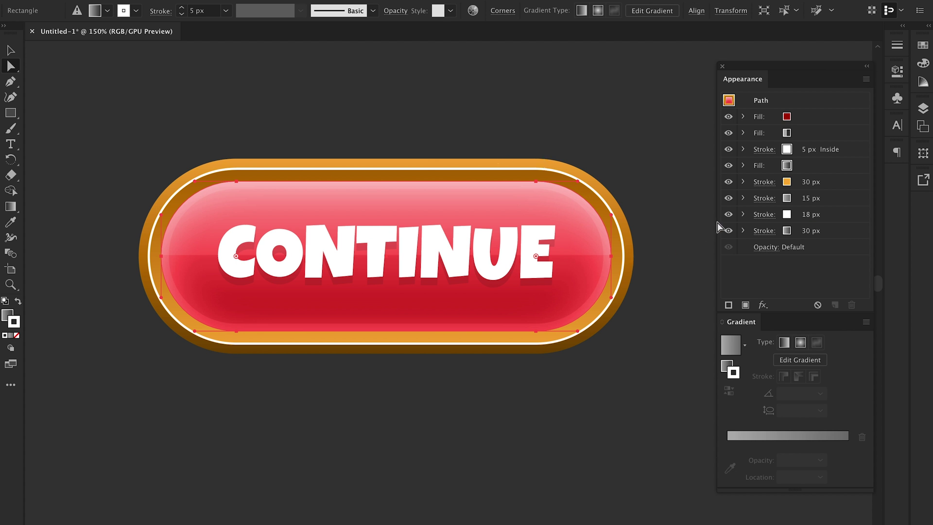
Step: Set the blending mode of the pill's white 18 px stroke to Soft Light and deselect the pill
click(744, 214)
click(775, 231)
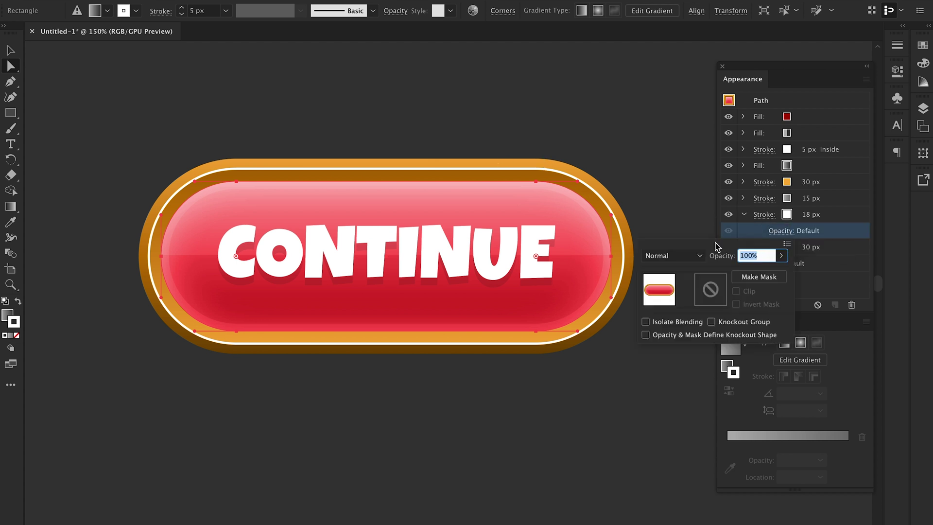
click(673, 256)
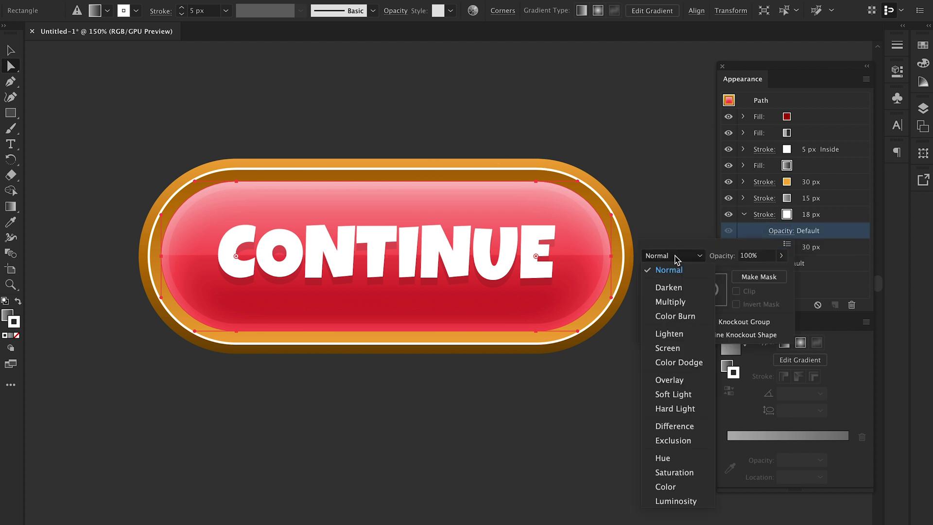
click(679, 394)
click(835, 287)
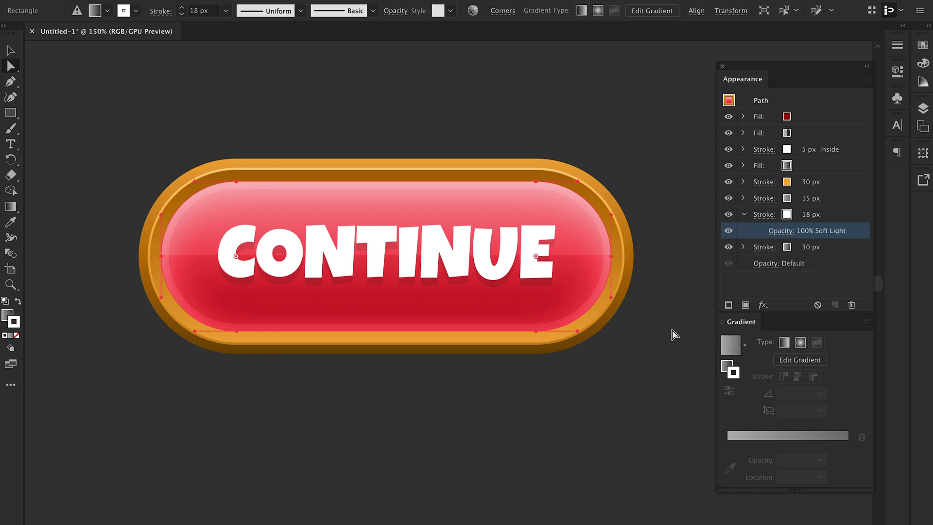
click(618, 446)
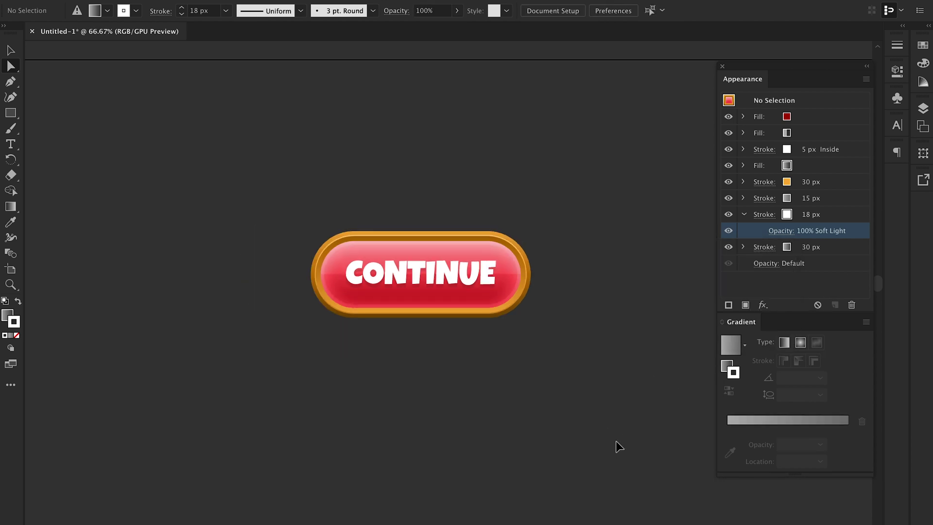
key(ctrl+plus)
key(ctrl+minus)
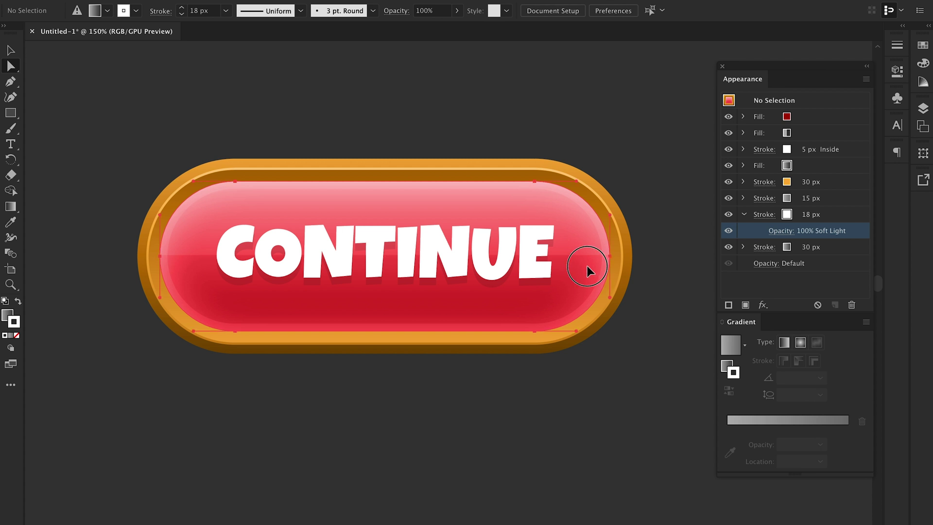
Step: Move the dark stop of the pill's lowest gradient fill, beneath the 5 px inside stroke, to 54.33% and deselect the pill
click(589, 267)
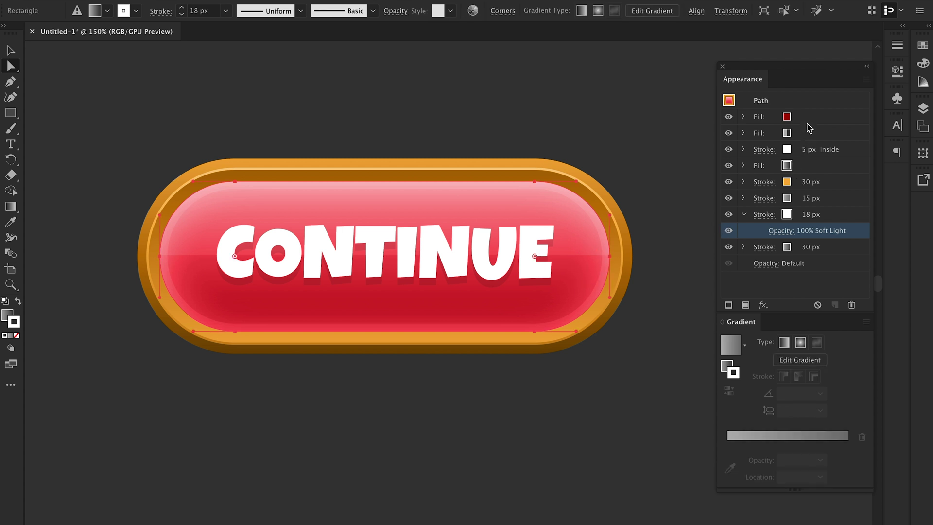
key(v)
click(692, 381)
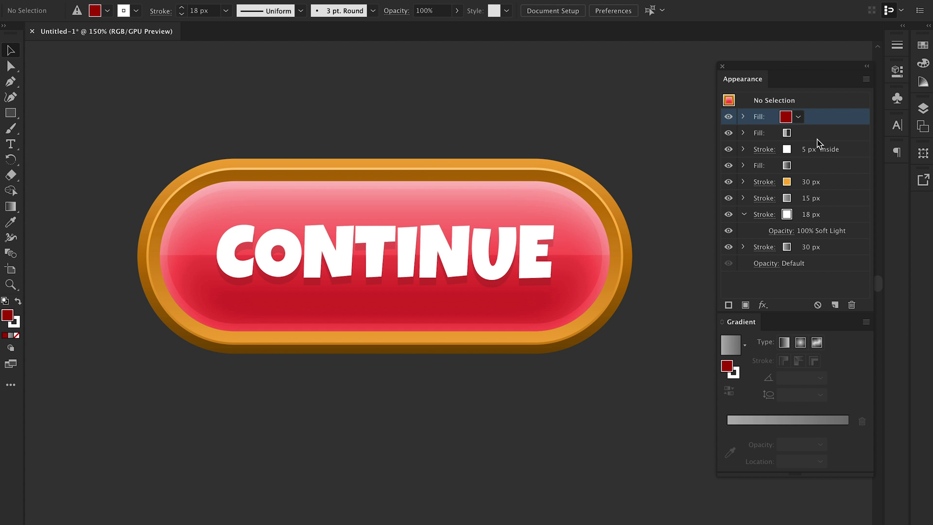
key(a)
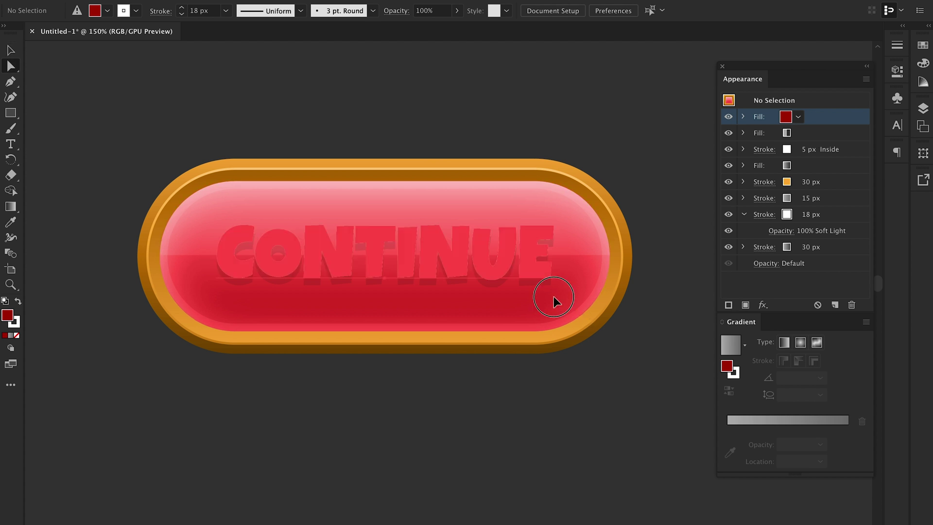
click(554, 273)
click(593, 256)
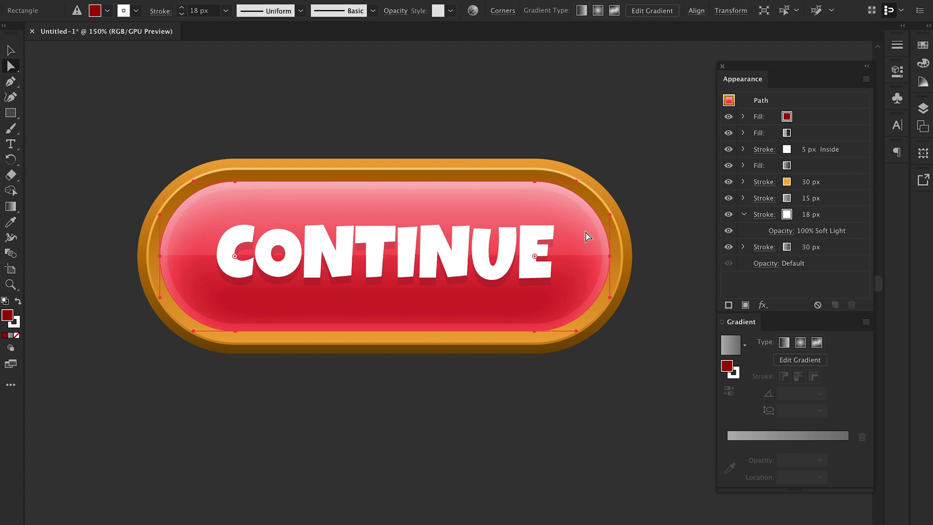
click(810, 168)
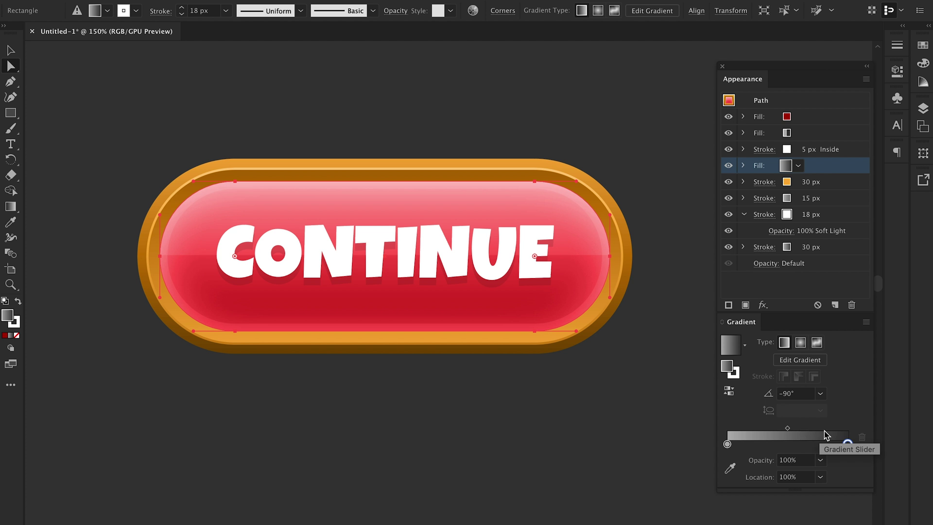
drag(848, 444, 792, 444)
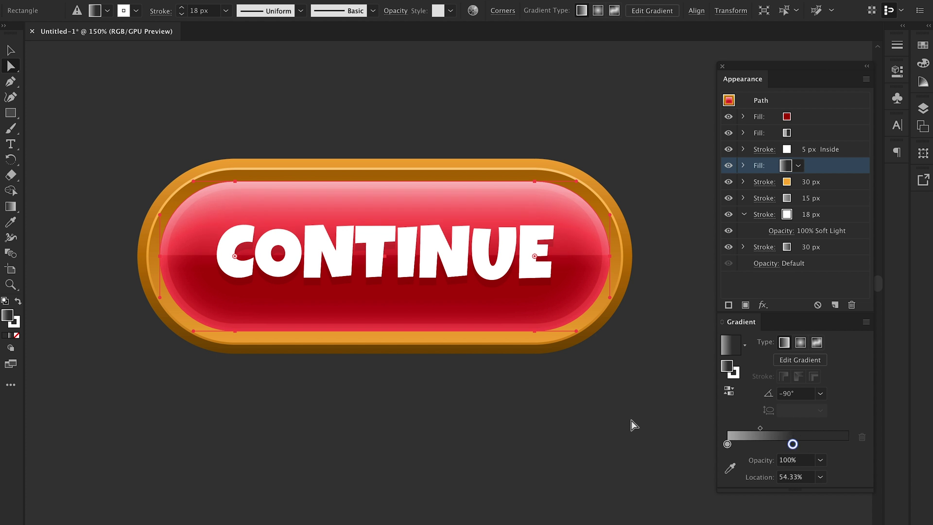
key(v)
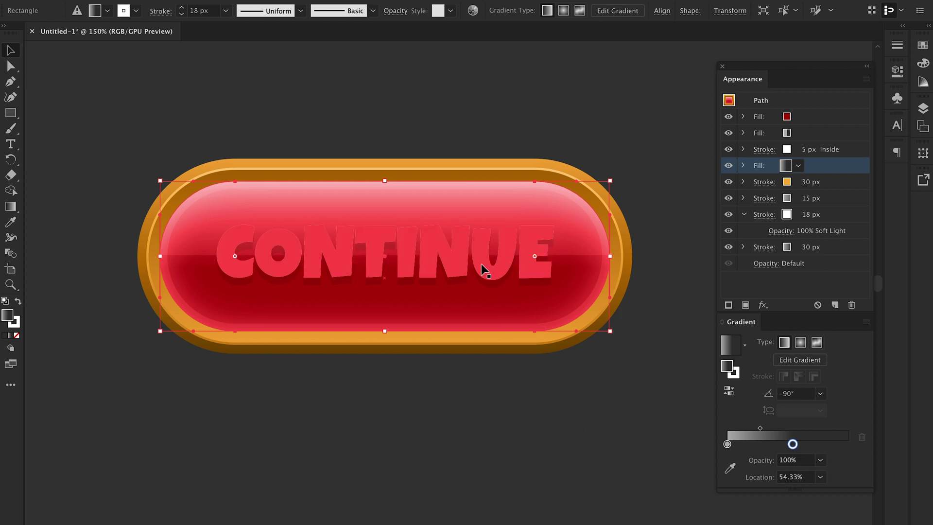
click(574, 464)
key(a)
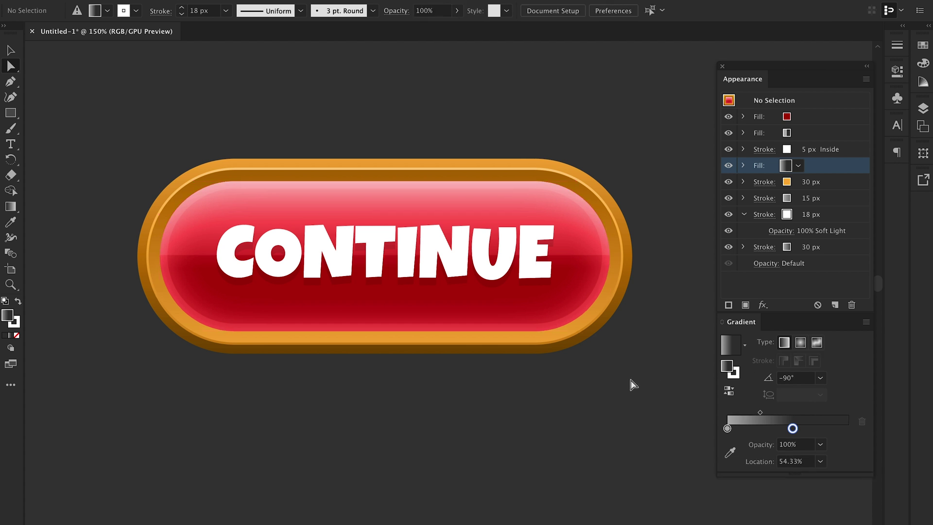
Step: Start a Drop Shadow effect on the whole pill with preview on and set its blur to 30 px
key(v)
click(575, 292)
click(773, 289)
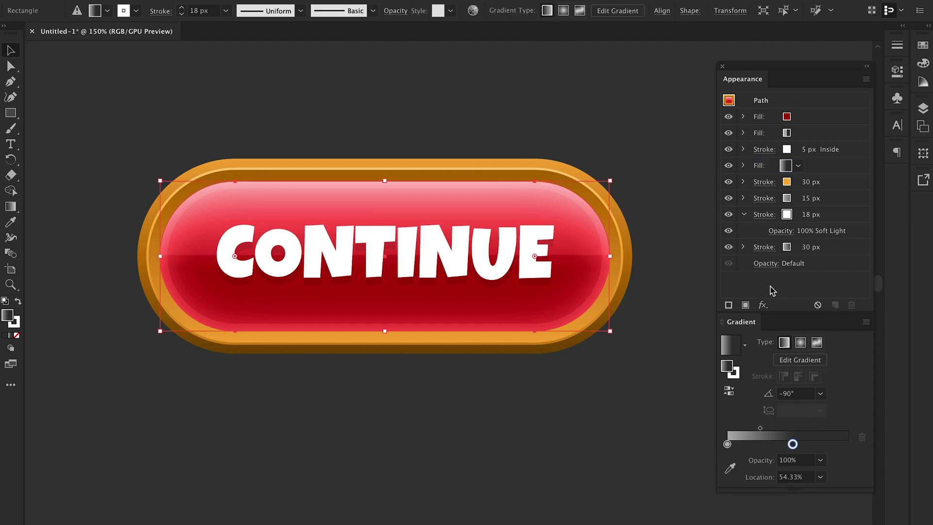
click(744, 214)
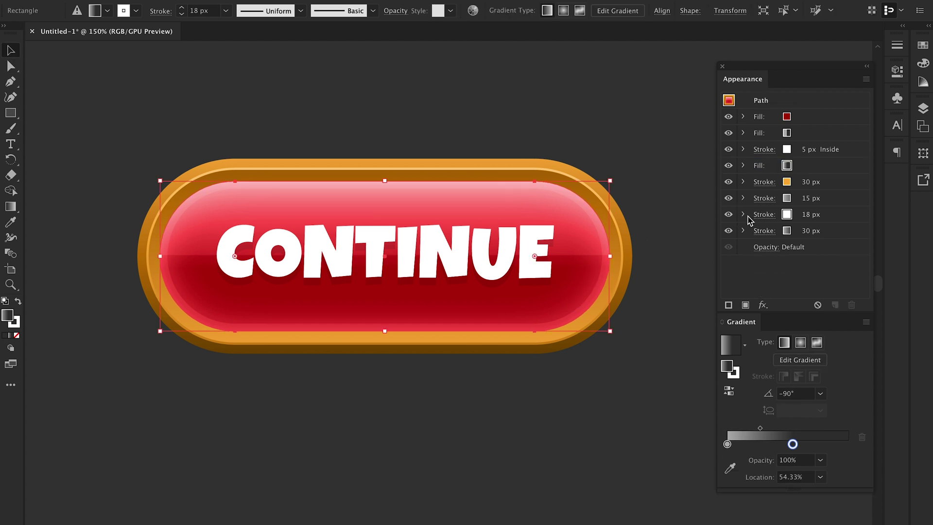
click(265, 0)
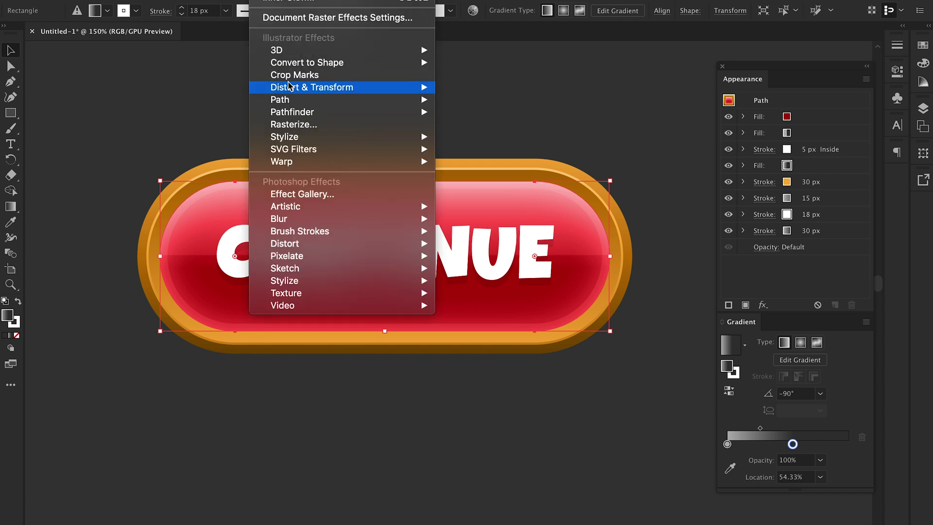
mouse_move(312, 138)
click(474, 141)
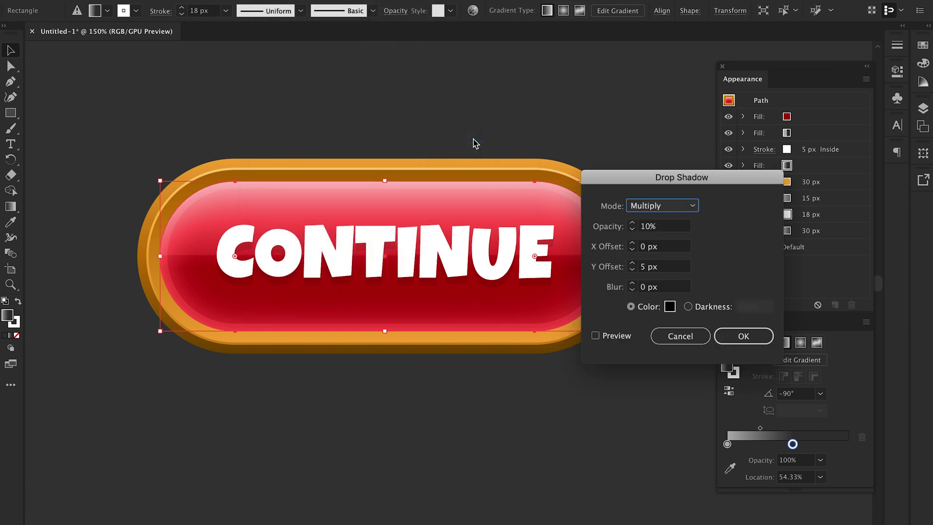
click(609, 343)
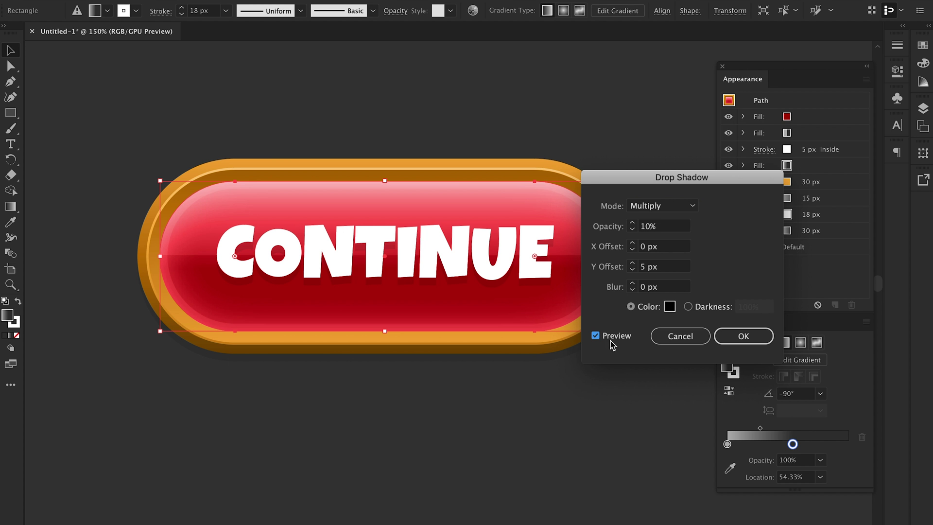
click(668, 288)
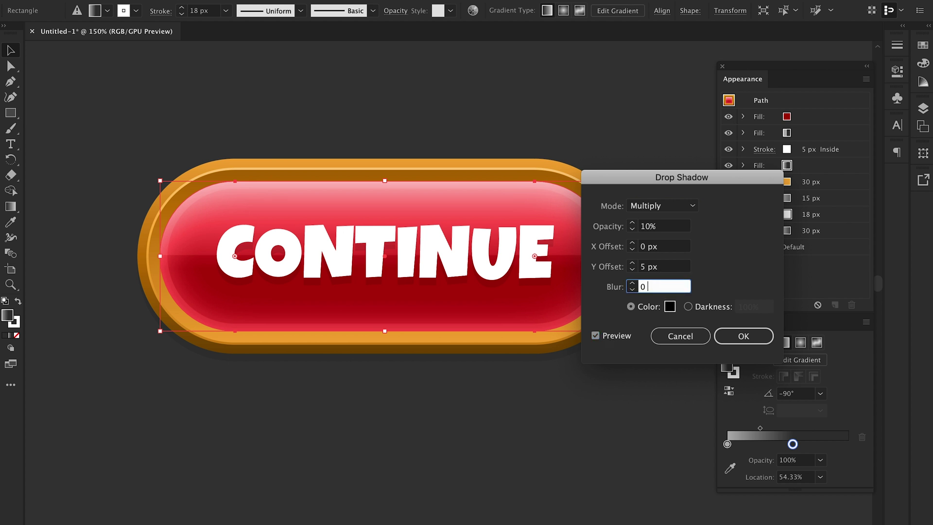
key(Tab)
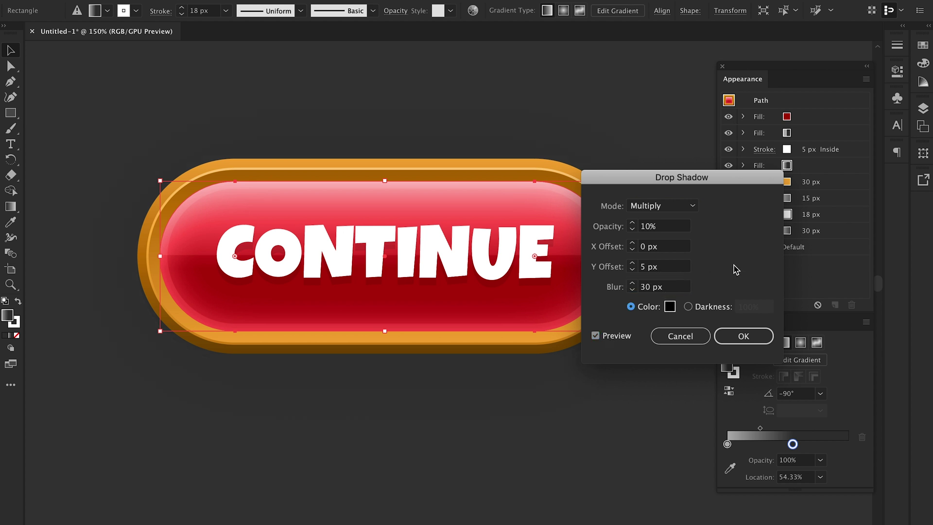
Step: Set the pill's drop shadow to 50% opacity with a 70 px Y offset, apply it and deselect the pill
click(664, 228)
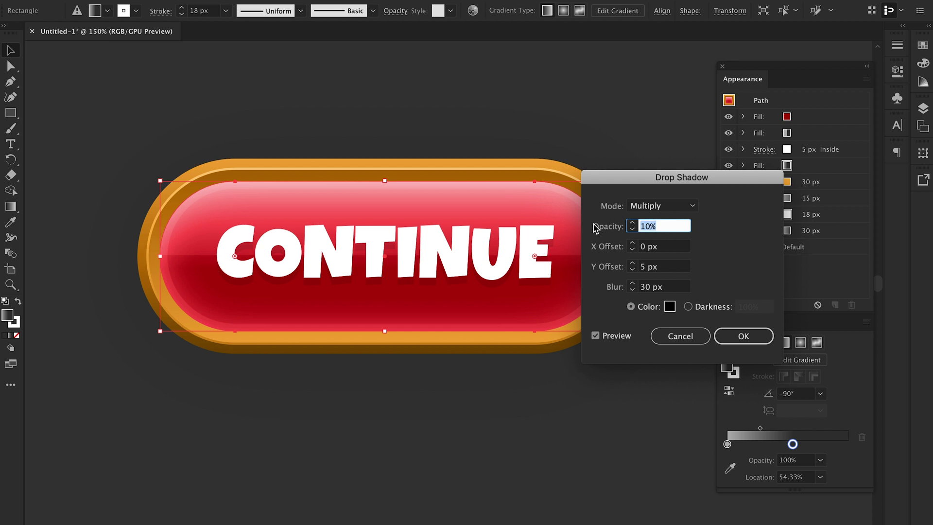
text(50)
click(653, 266)
triple_click(653, 265)
text(30)
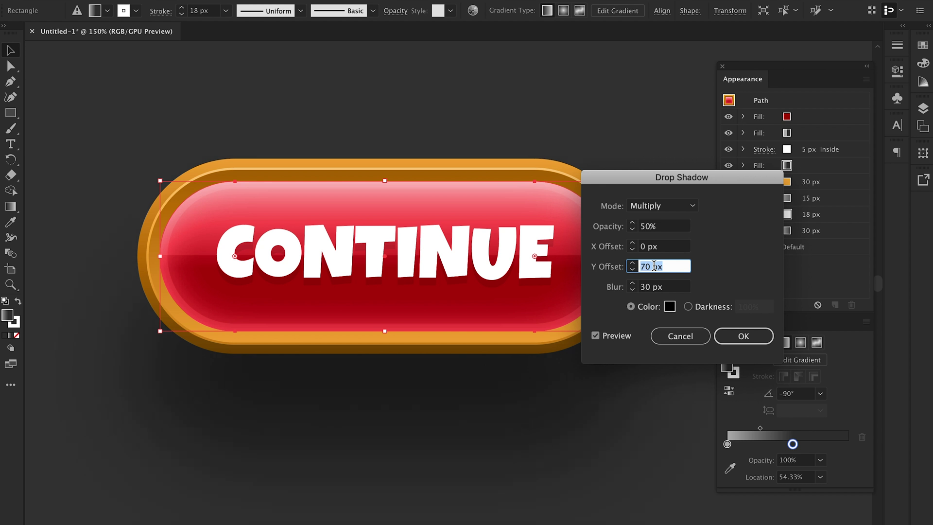
click(741, 335)
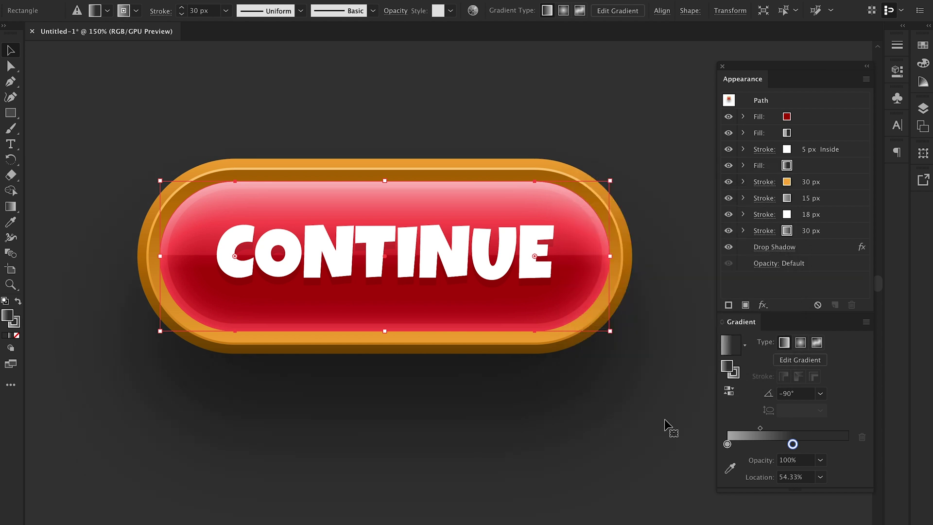
key(ctrl+minus)
click(651, 473)
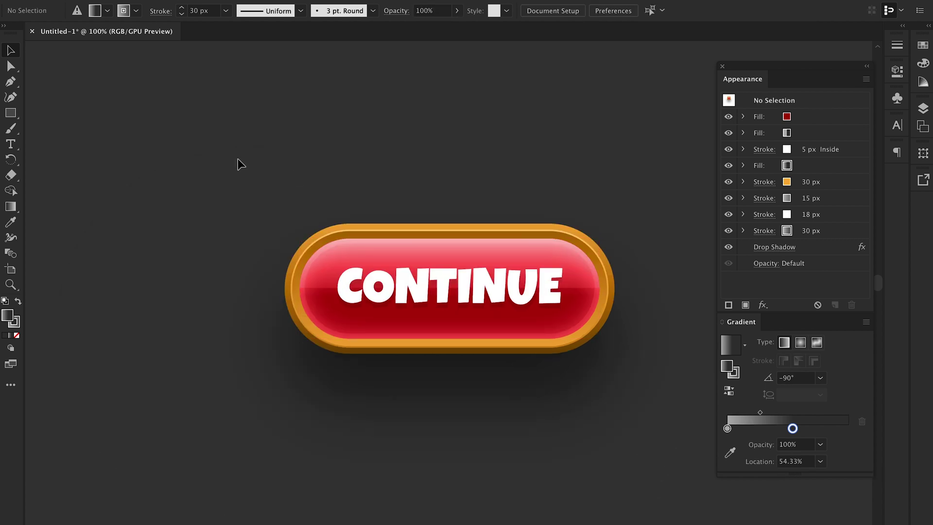
Step: Add a 4 px gradient stroke to the pill and place it directly beneath the orange 30 px stroke
key(ctrl+minus)
key(ctrl+plus)
key(ctrl+plus)
key(ctrl+plus)
key(ctrl+plus)
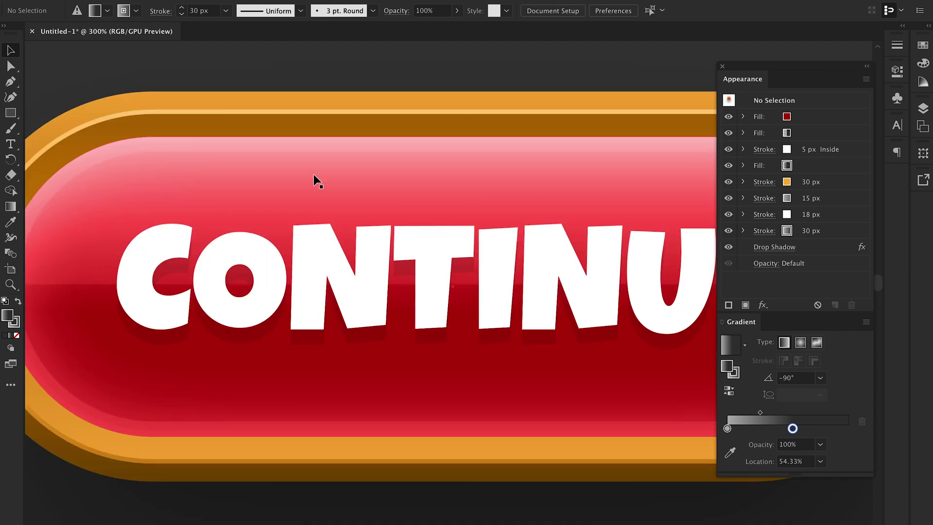
key(ctrl+minus)
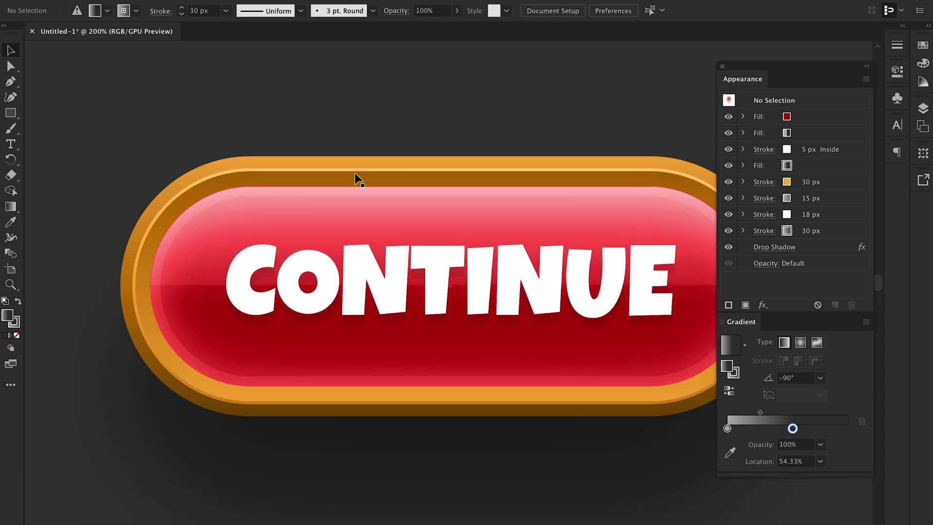
key(a)
click(367, 200)
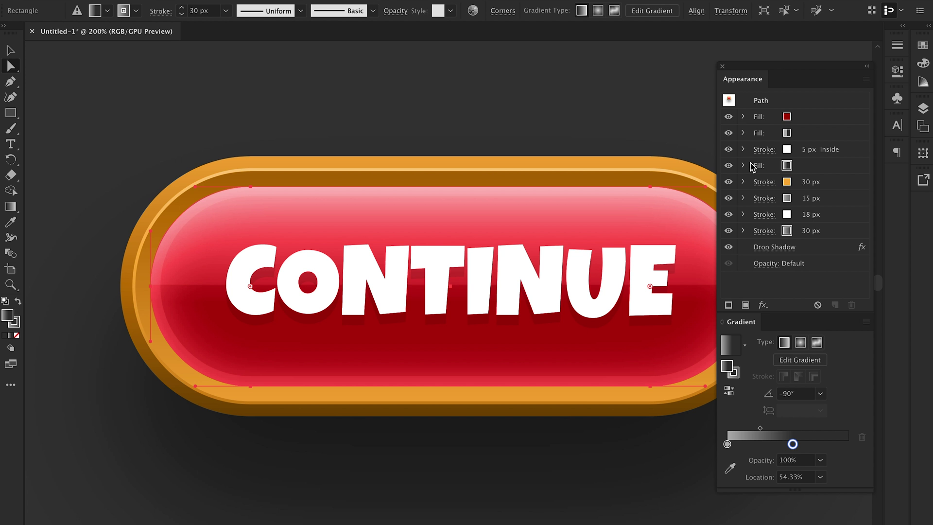
click(833, 168)
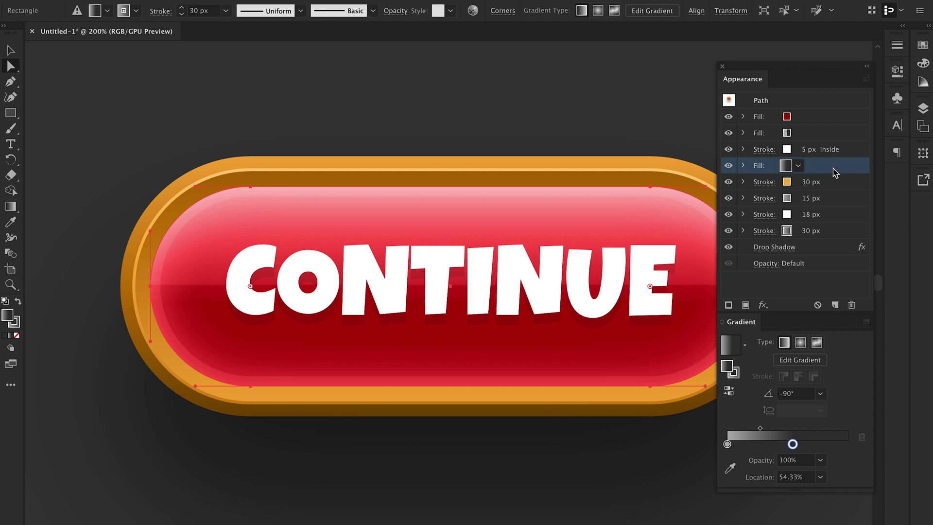
click(728, 305)
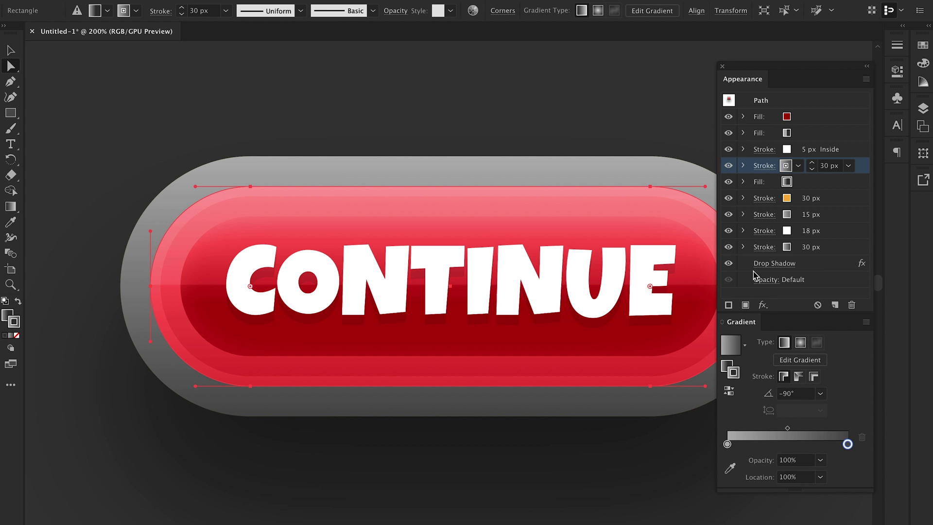
click(830, 166)
text(4)
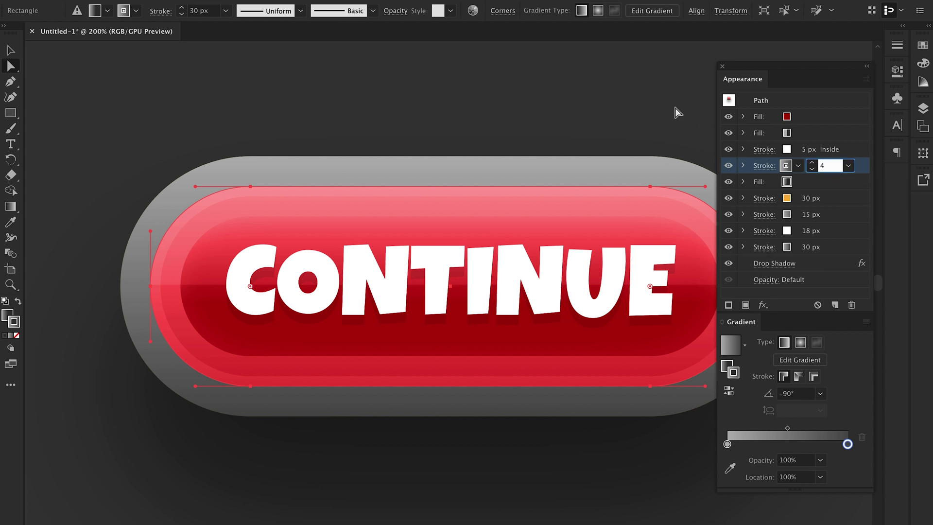
key(Return)
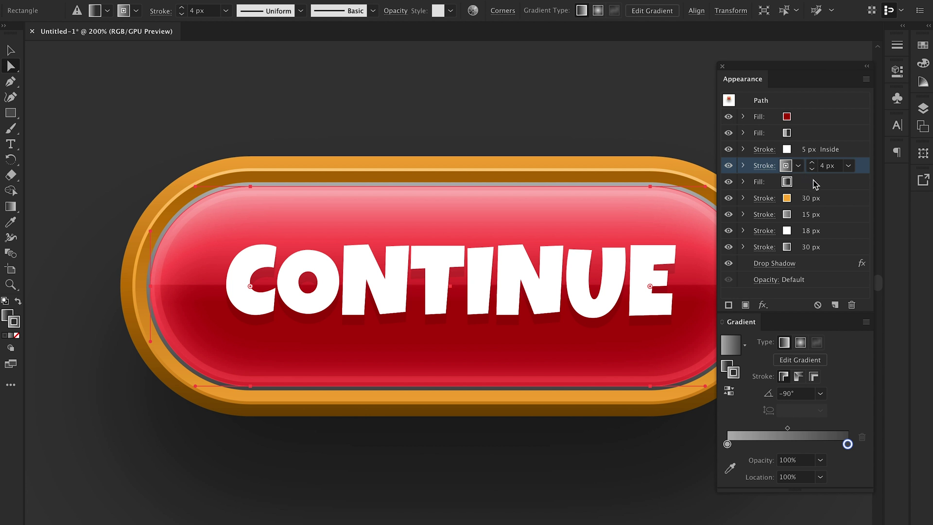
drag(866, 167, 863, 204)
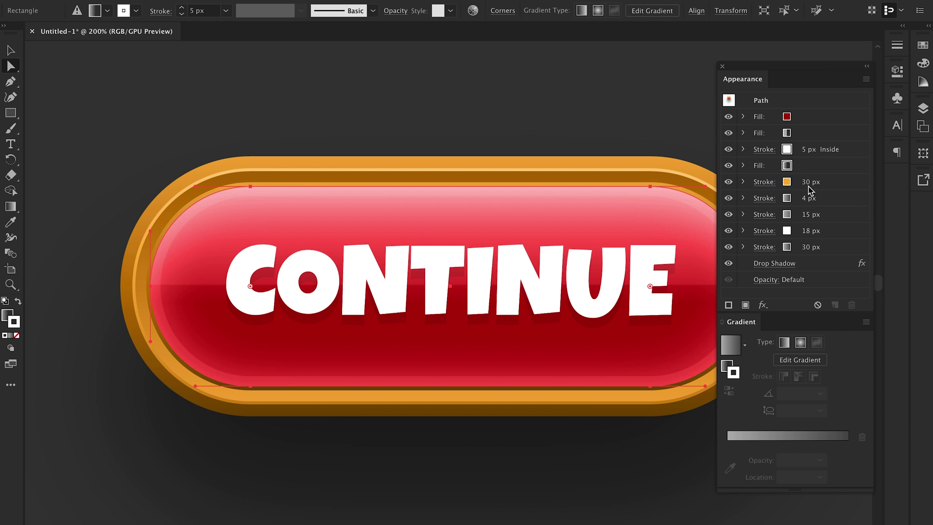
Step: Lighten the end stop of the pill's 4 px gradient stroke to 49.02% brightness and darken its start stop to a similar grey
click(840, 206)
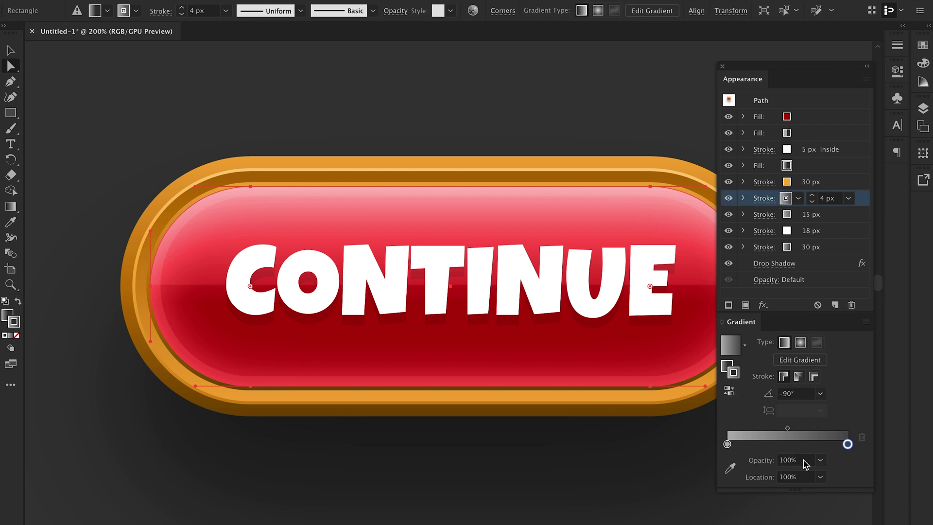
double_click(847, 444)
drag(773, 373, 779, 374)
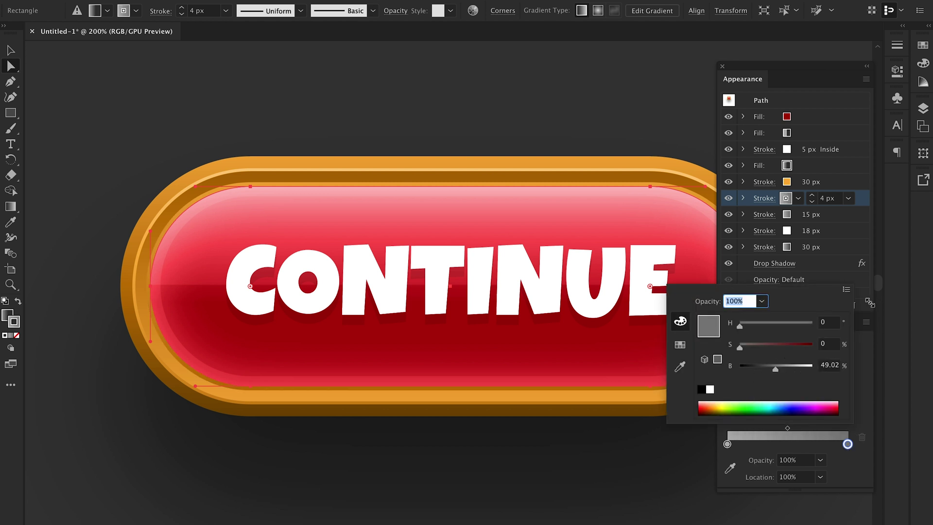
click(870, 371)
double_click(727, 444)
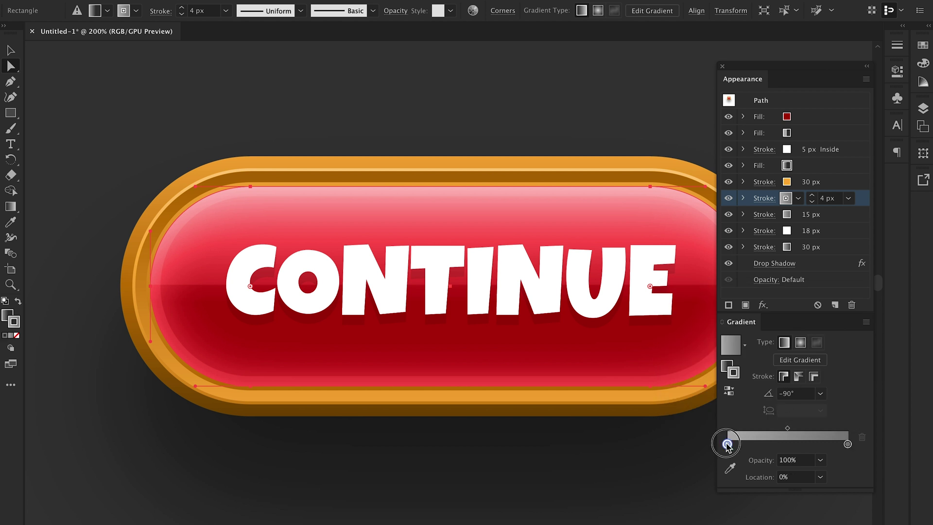
drag(791, 368, 768, 369)
click(614, 79)
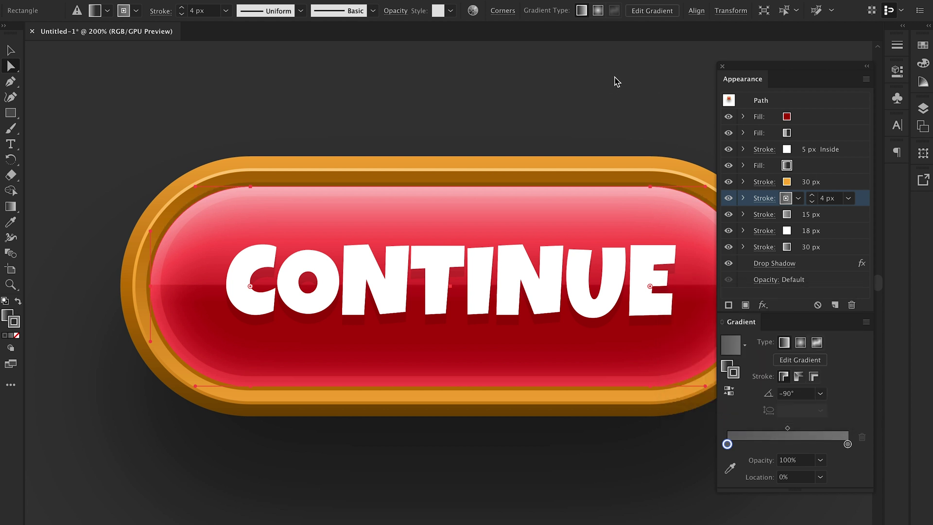
Step: Deselect the pill and examine the whole button and its inner border line at several magnifications
click(615, 79)
key(v)
key(ctrl+minus)
key(ctrl+minus)
key(ctrl+minus)
key(ctrl+minus)
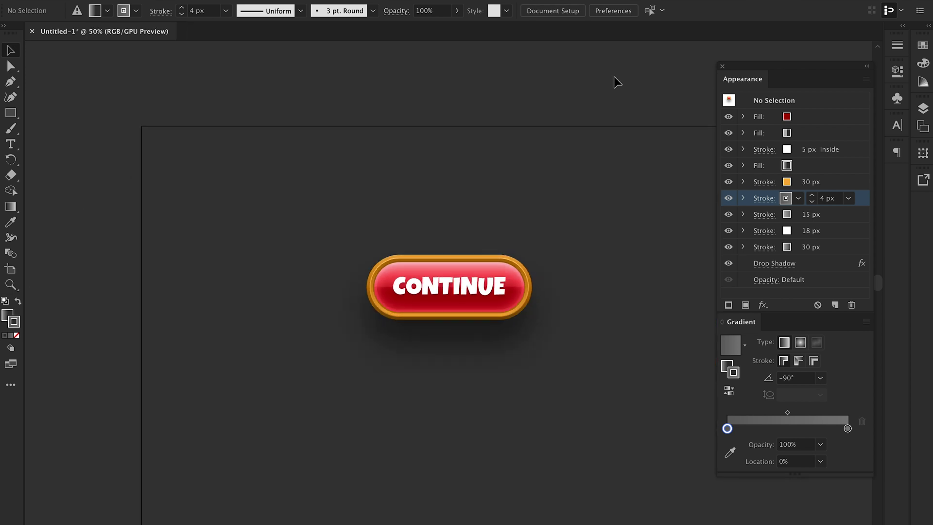
key(ctrl+plus)
key(ctrl+plus)
key(ctrl+plus)
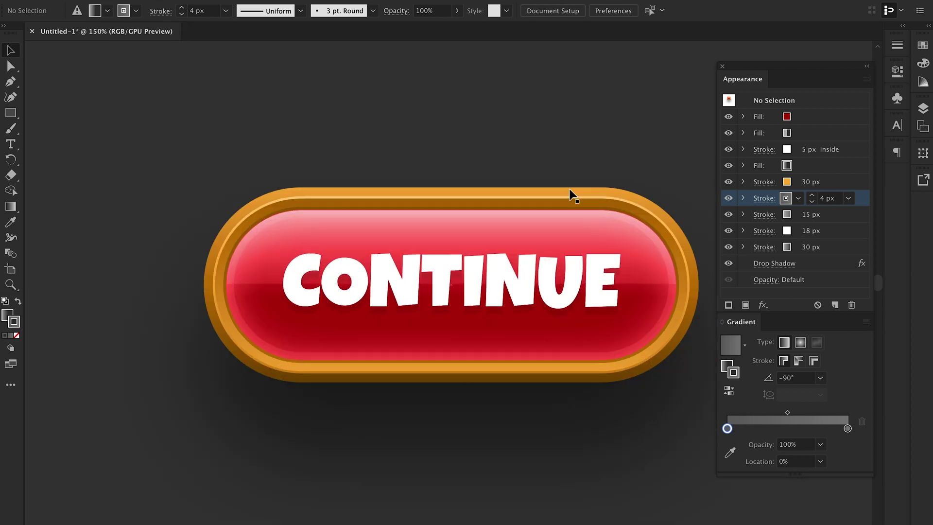
Step: Add a white inside-aligned stroke above the pill's 5 px inside stroke and set its weight to 2 px
key(a)
click(603, 231)
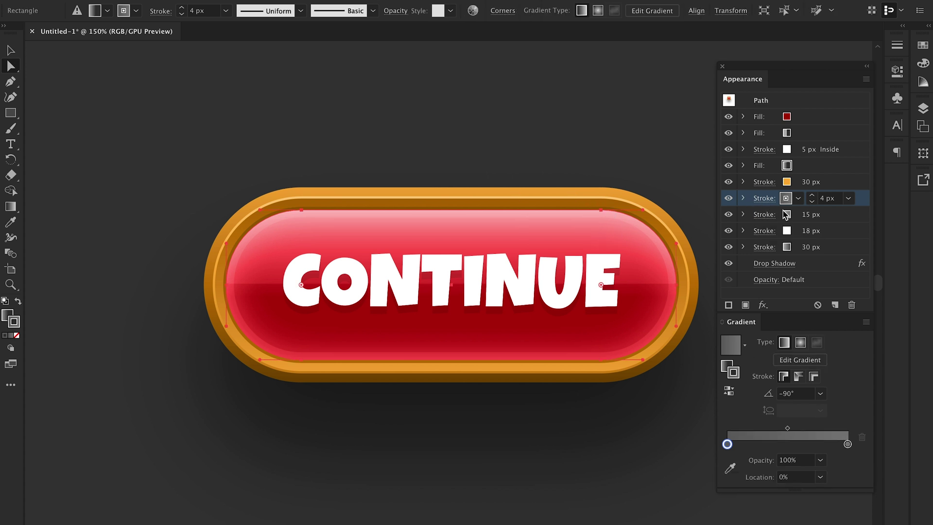
click(823, 149)
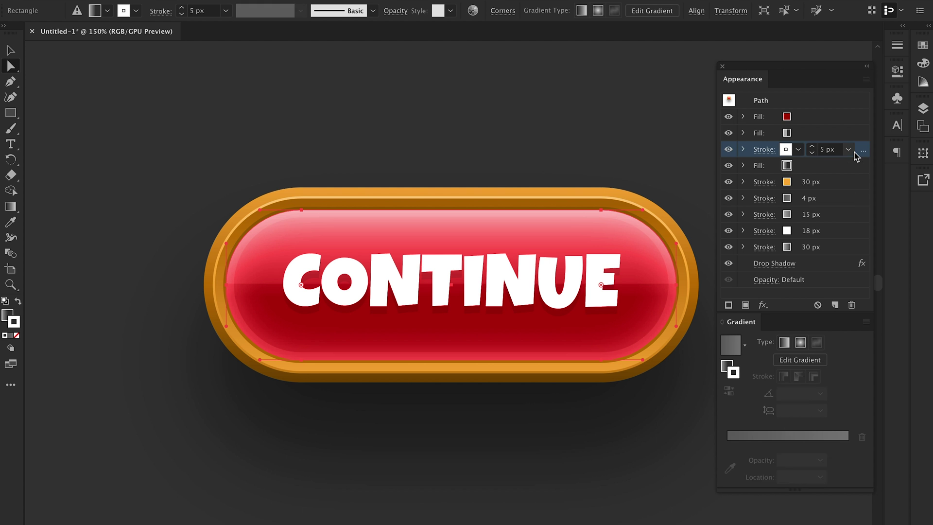
click(728, 305)
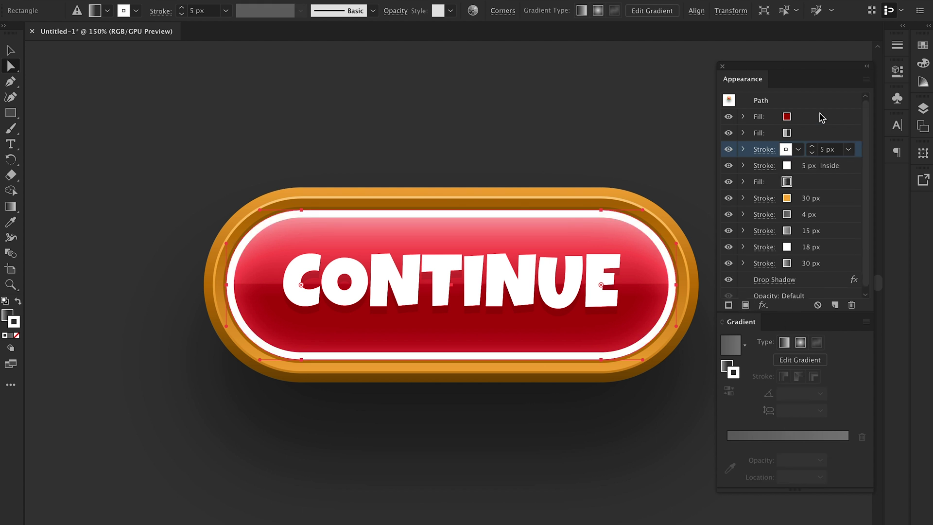
click(834, 156)
key(Down)
key(Down)
key(Down)
key(Down)
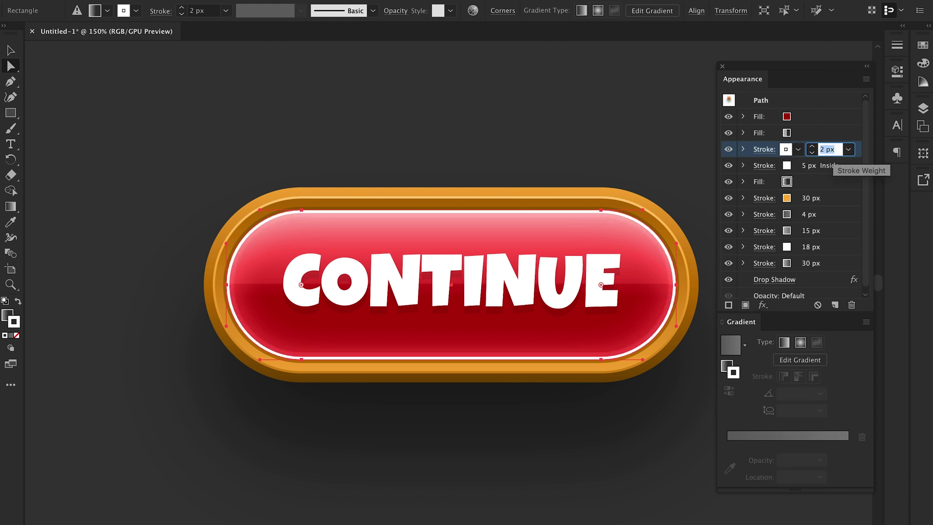
key(Up)
Step: Set the opacity of the pill's white 2 px inside stroke to 30% and deselect the pill
click(743, 149)
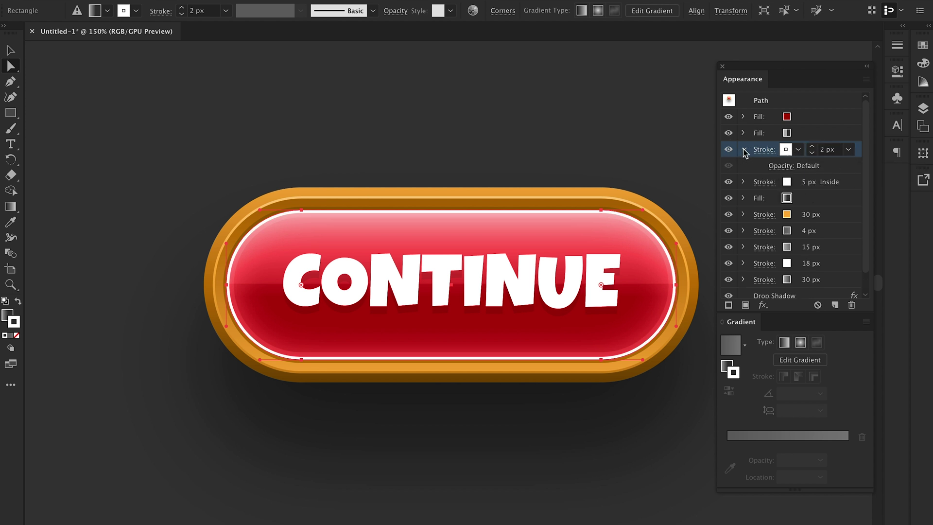
click(780, 166)
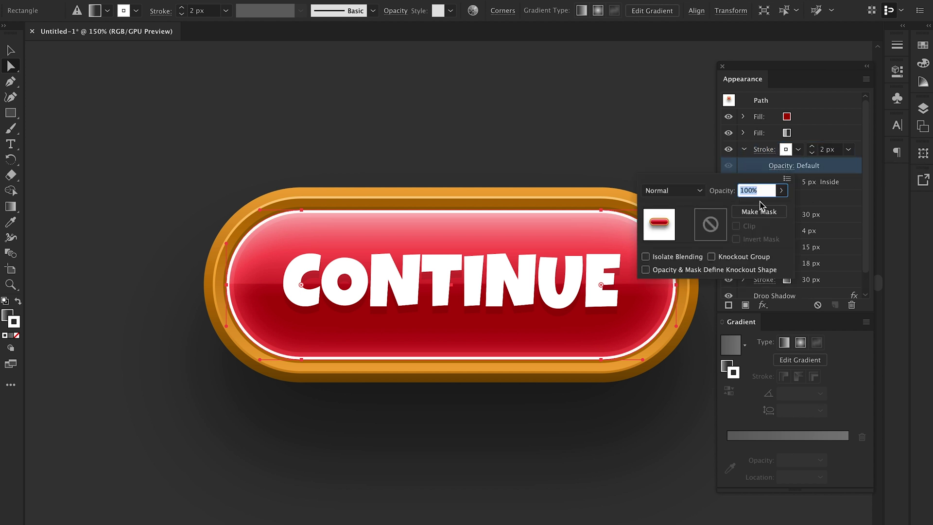
text(30)
key(Return)
click(554, 108)
Step: Set the opacity of the pill's 4 px gradient stroke to 30% and deselect the pill
key(ctrl+minus)
key(ctrl+minus)
key(ctrl+minus)
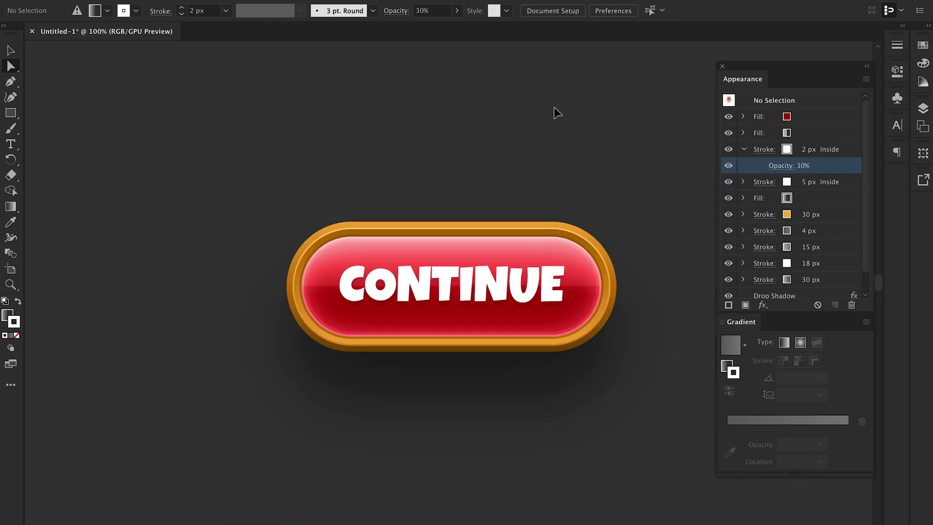
key(ctrl+plus)
key(ctrl+plus)
key(ctrl+plus)
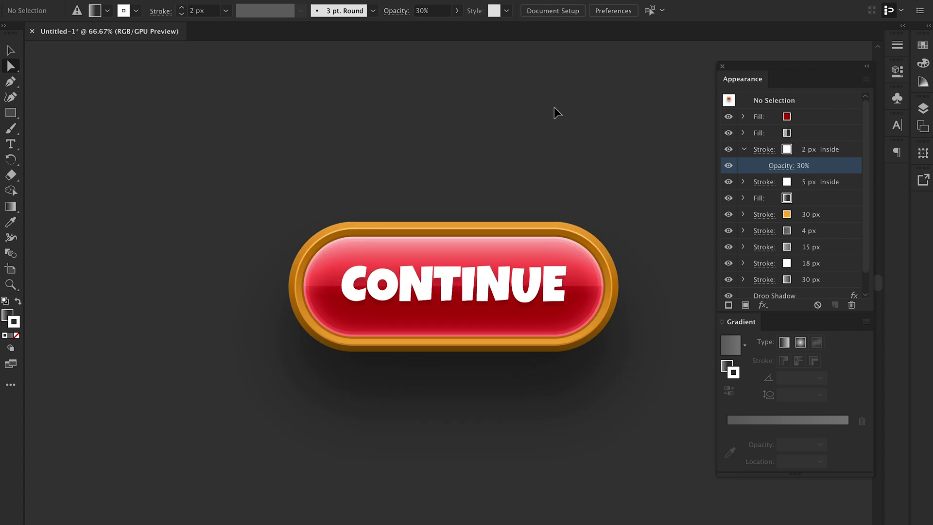
click(600, 228)
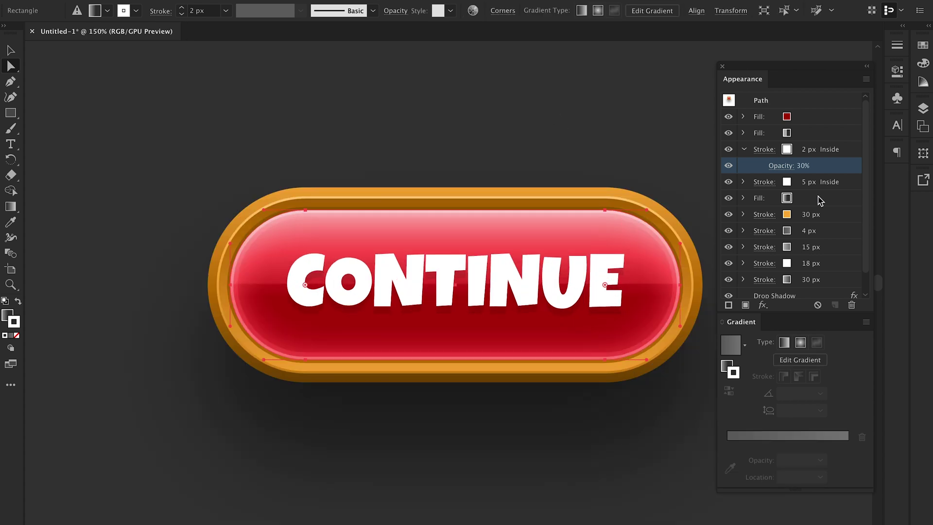
click(802, 199)
click(745, 149)
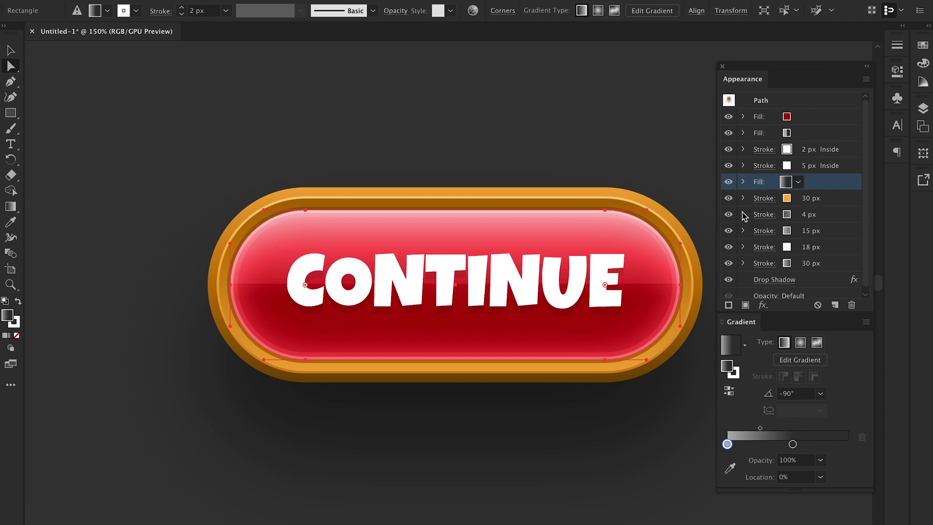
click(764, 214)
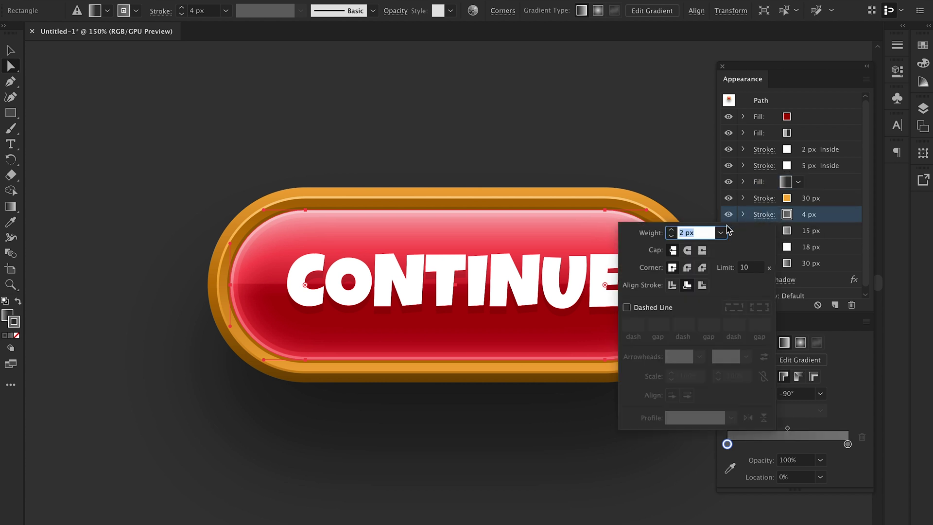
click(764, 214)
click(743, 214)
click(774, 231)
click(774, 233)
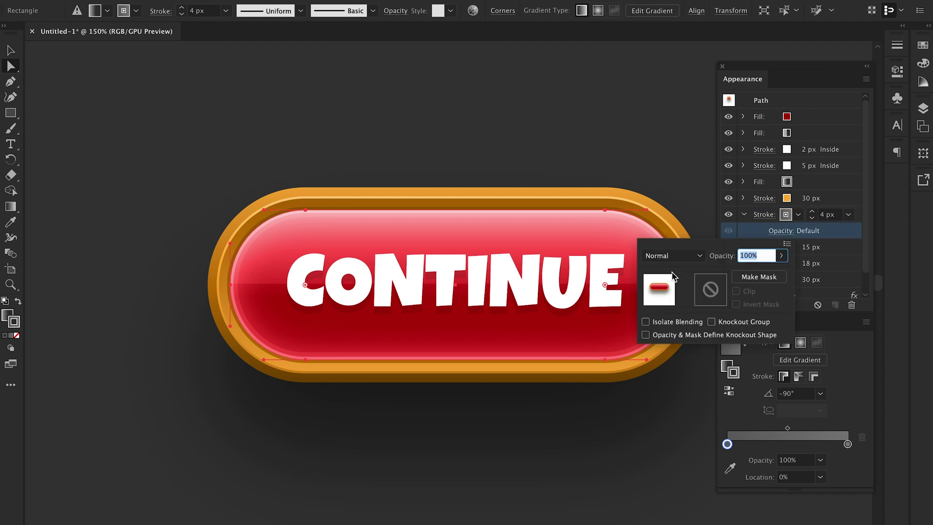
text(30)
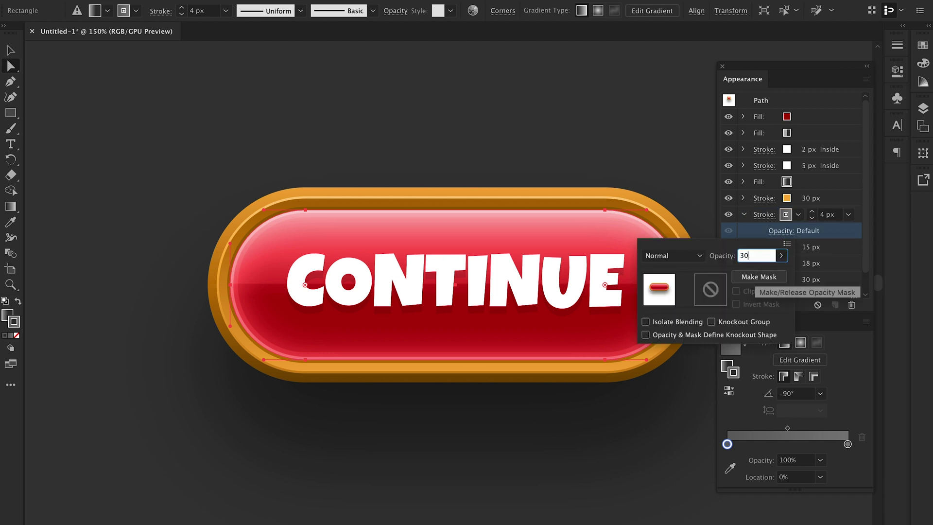
key(Return)
click(588, 100)
Step: Examine the whole button and its golden border at several magnifications
key(ctrl+minus)
key(ctrl+minus)
key(ctrl+minus)
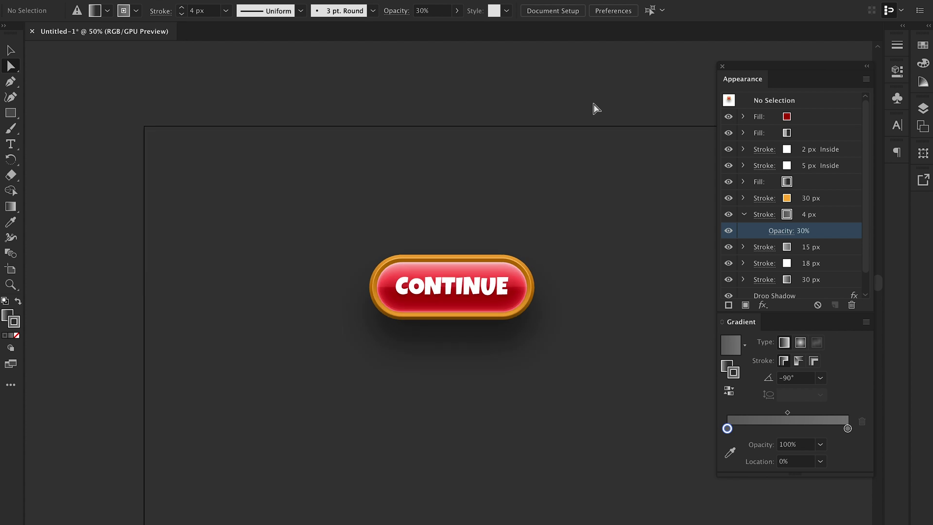
key(ctrl+plus)
key(ctrl+plus)
key(ctrl+plus)
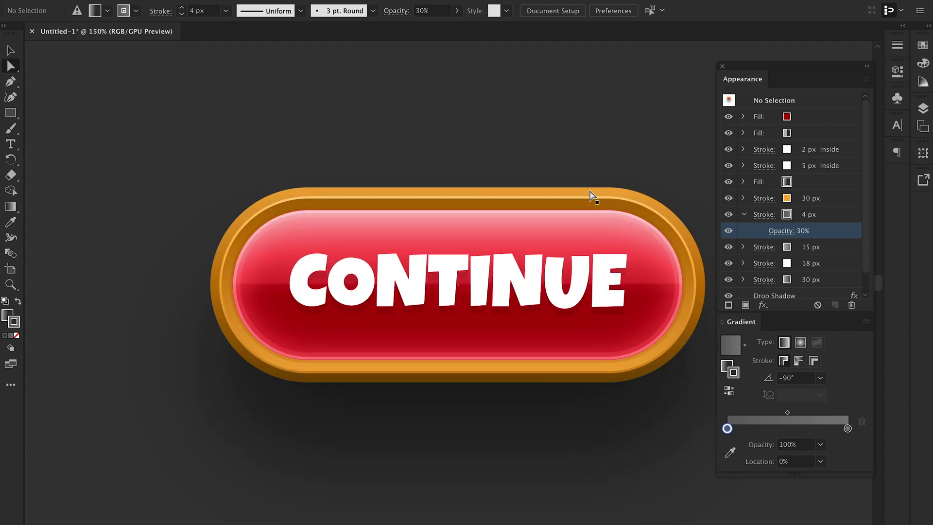
scroll(590, 196, right, 3)
scroll(590, 196, down, 1)
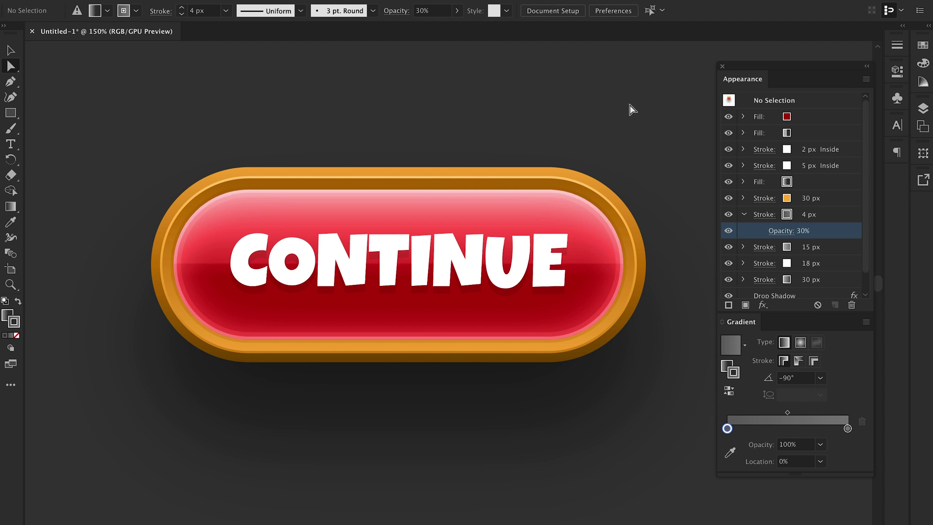
click(462, 250)
click(498, 103)
key(ctrl+minus)
key(ctrl+minus)
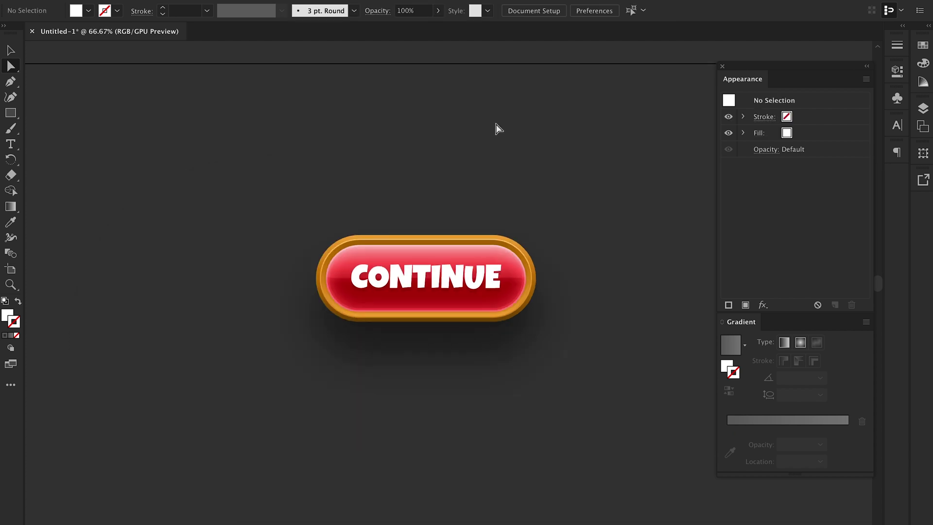
Step: Select the red pill and display the document's graphic styles beside the appearance settings
key(v)
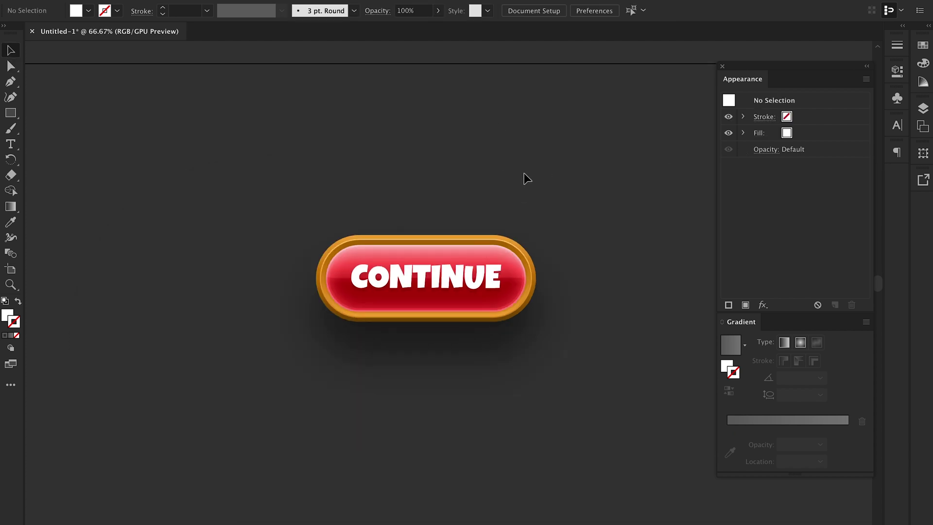
click(517, 243)
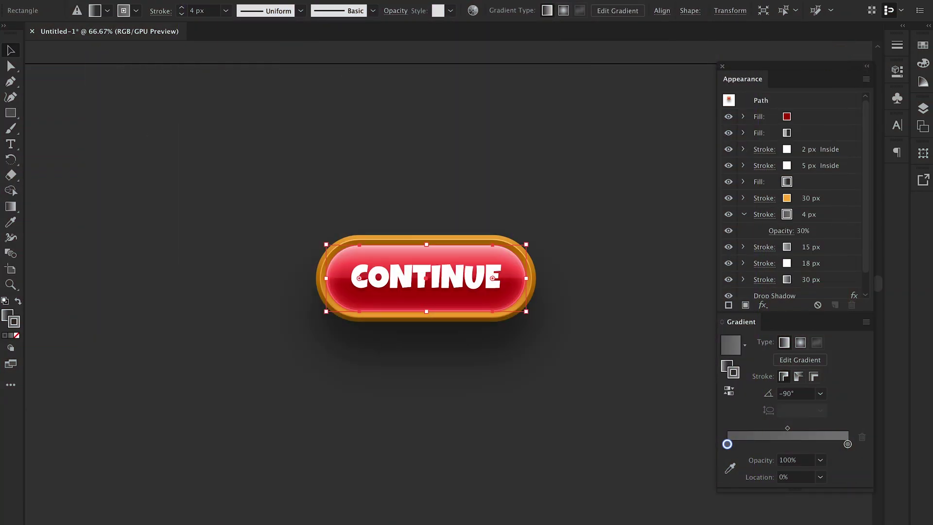
click(341, 1)
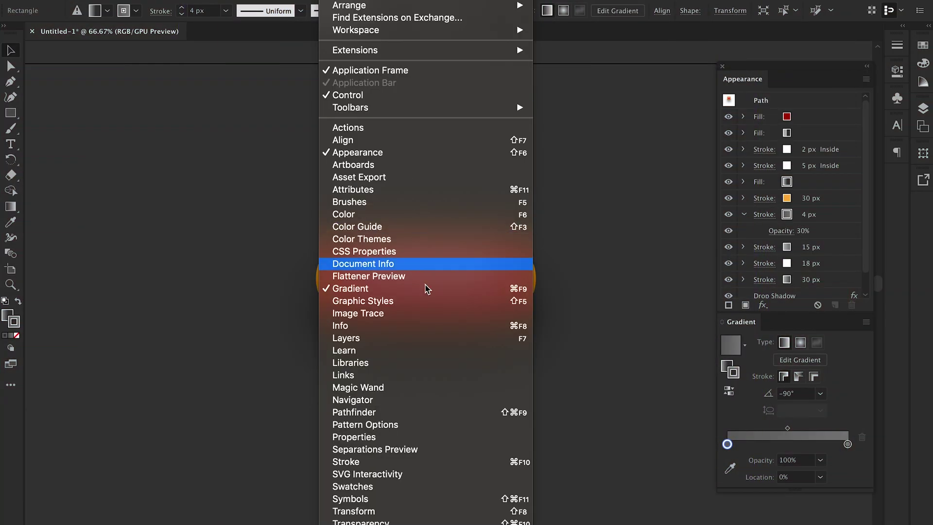
scroll(449, 457, down, 3)
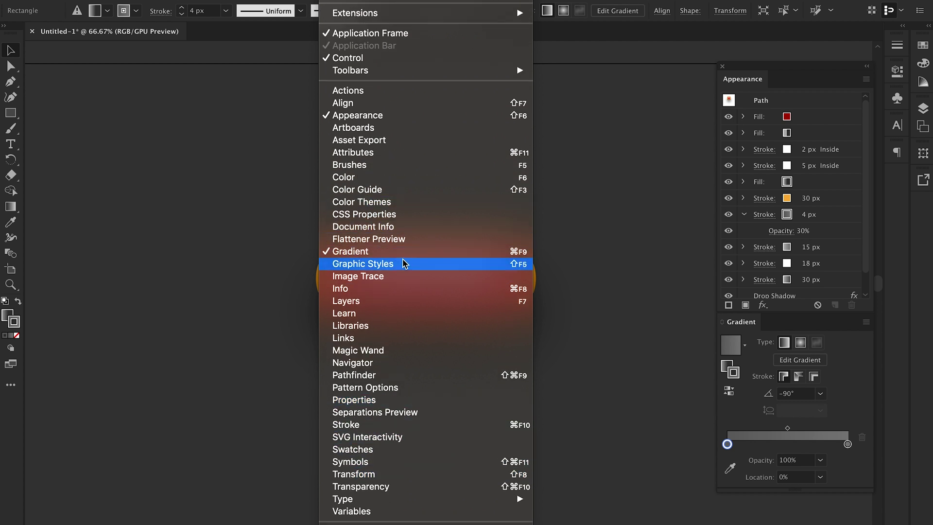
click(402, 264)
drag(737, 318, 595, 86)
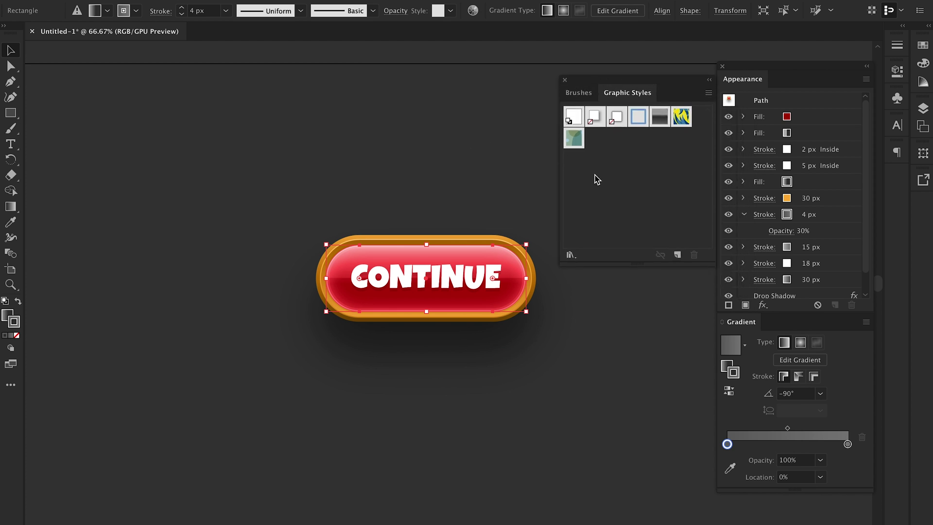
Step: Save the red pill's complete layered appearance as a new graphic style
click(488, 138)
click(573, 138)
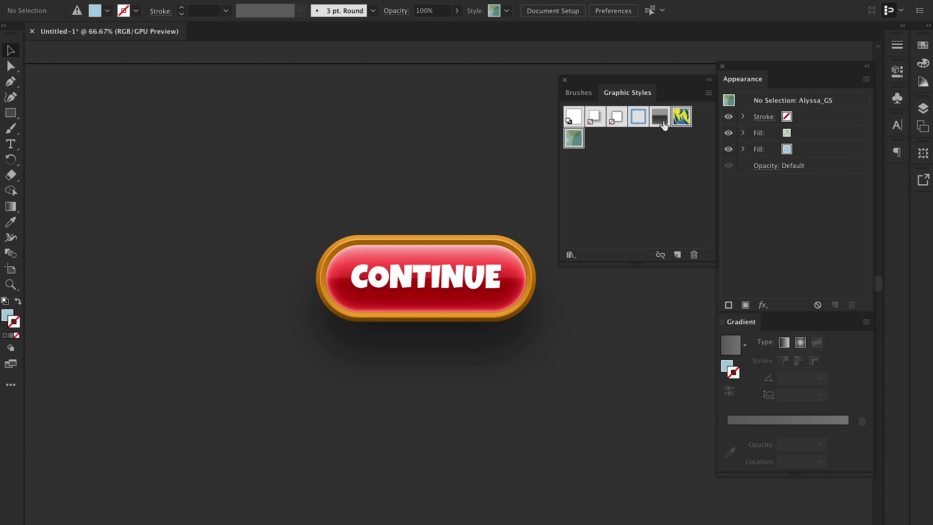
click(470, 243)
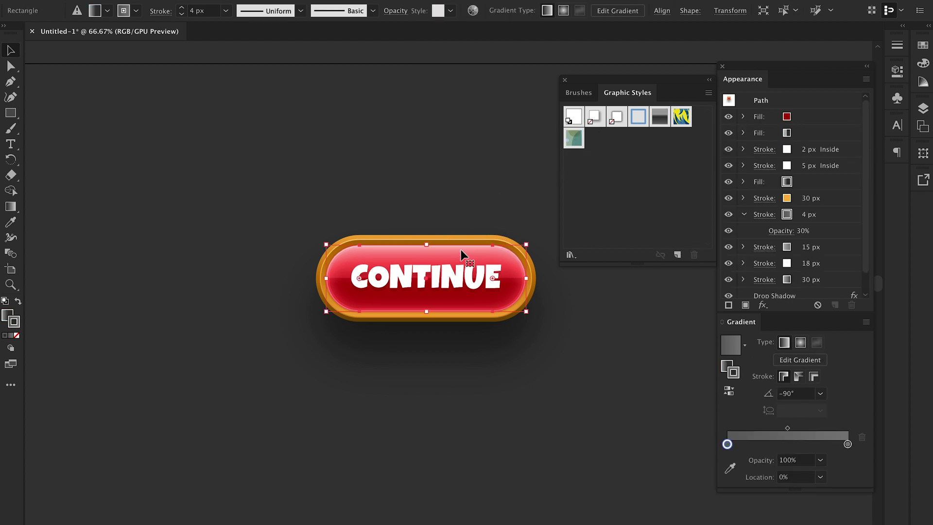
click(745, 213)
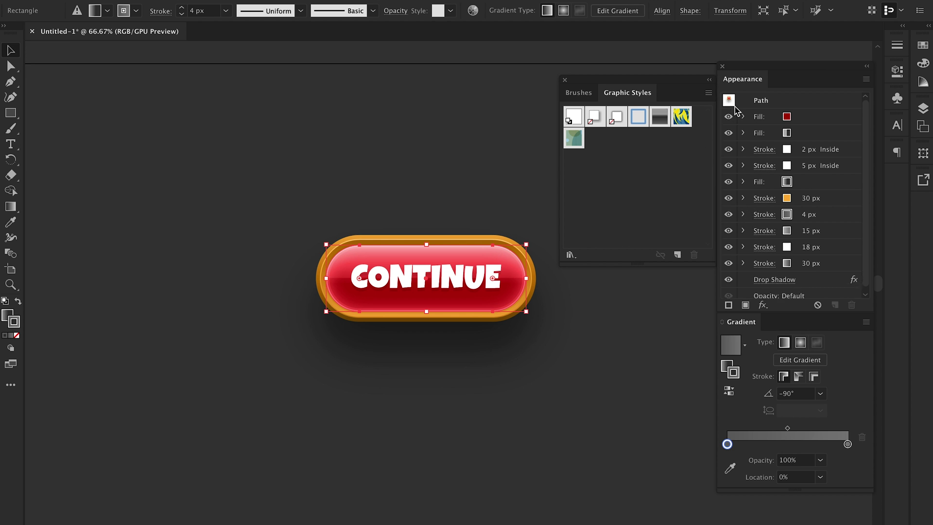
scroll(779, 283, down, 1)
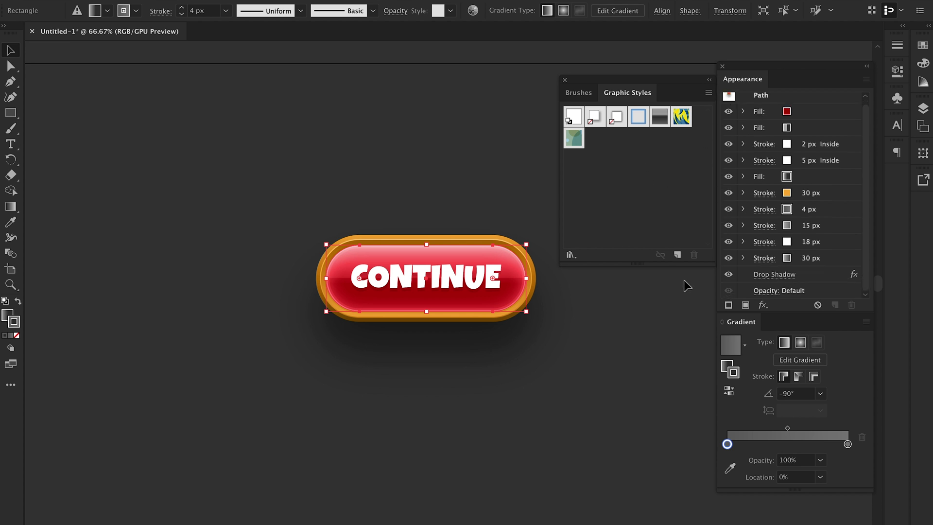
click(677, 255)
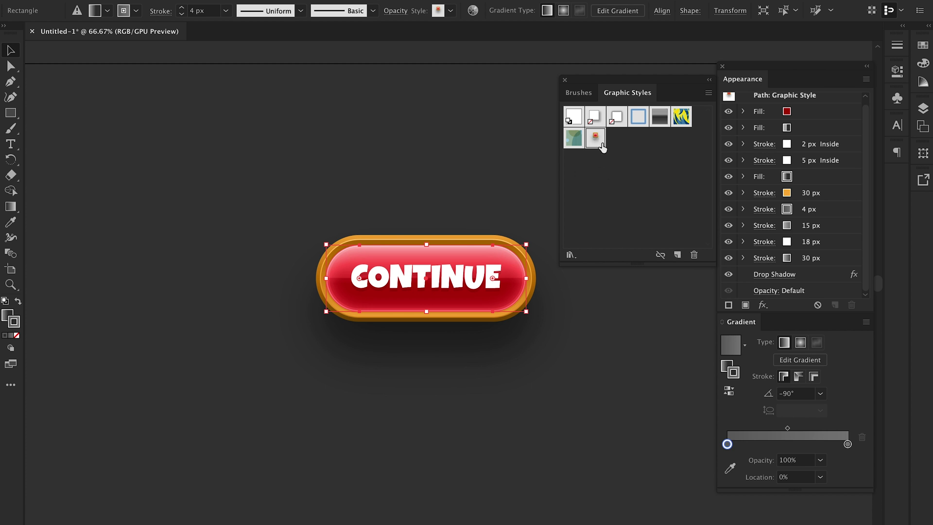
Step: Draw a wide rectangle across the pill's lower half, extending well past both ends, and center it horizontally with the pill
click(10, 115)
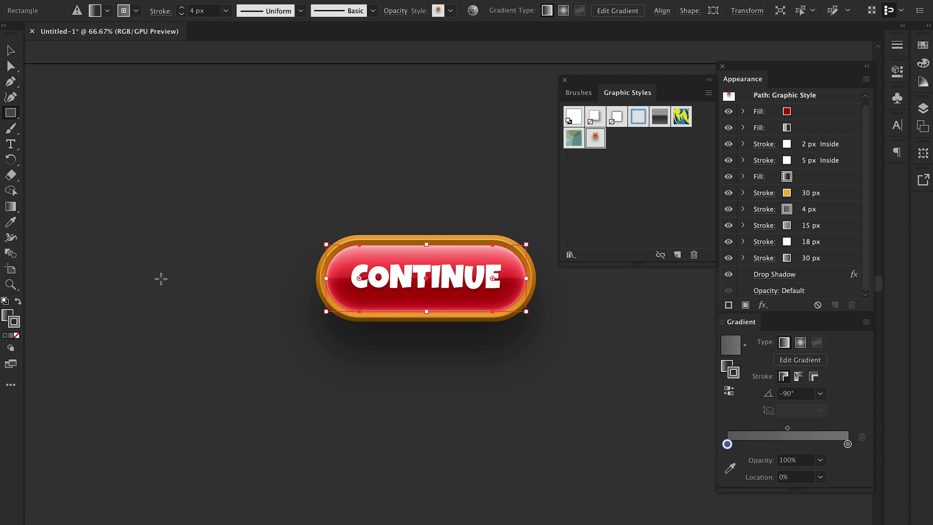
drag(164, 279, 671, 443)
key(v)
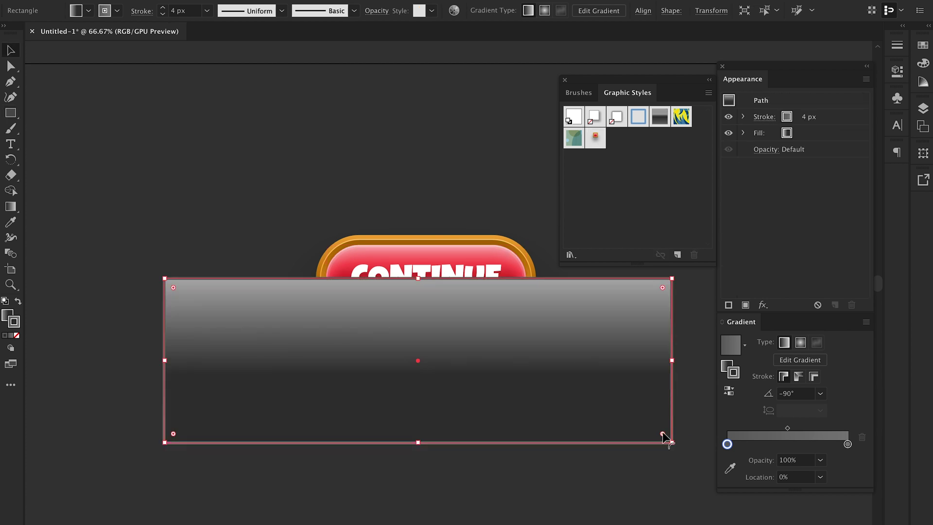
shift+click(443, 240)
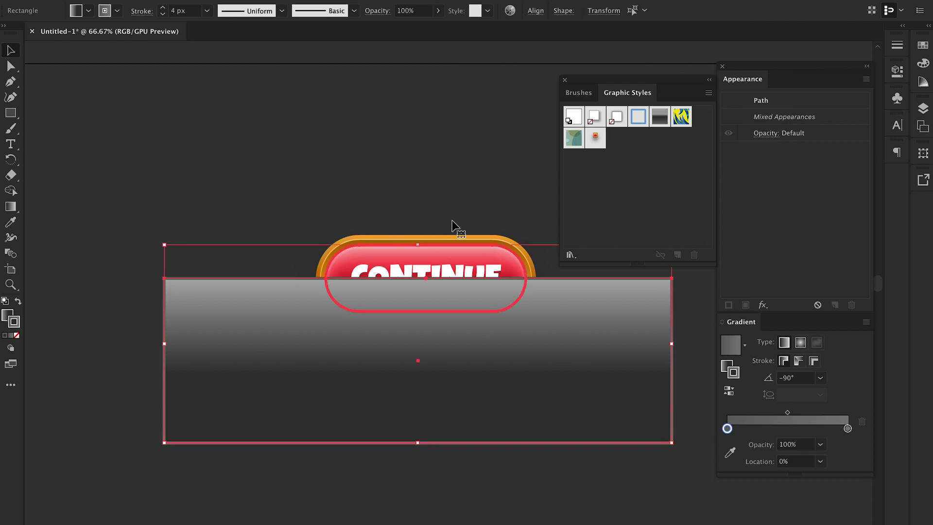
click(535, 10)
click(423, 47)
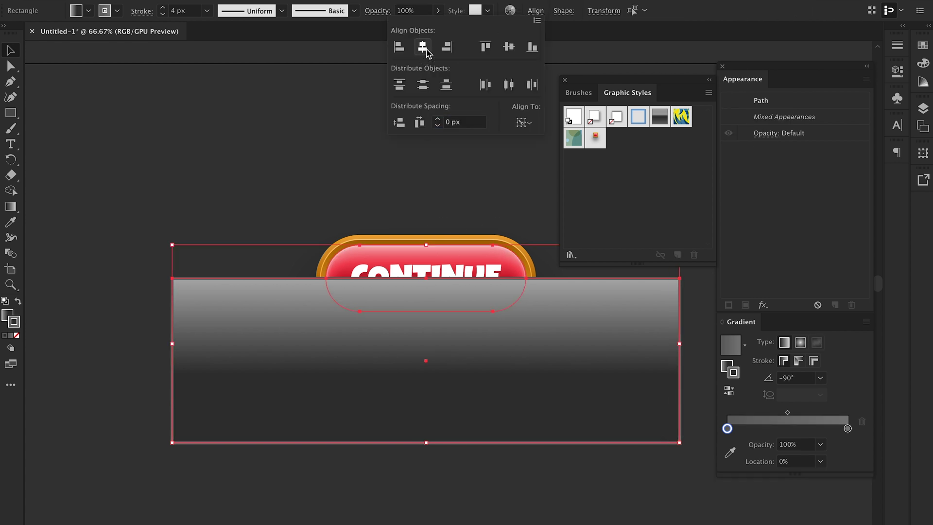
click(232, 145)
Step: Apply the saved red button graphic style to the wide rectangle and send it behind the button
click(260, 348)
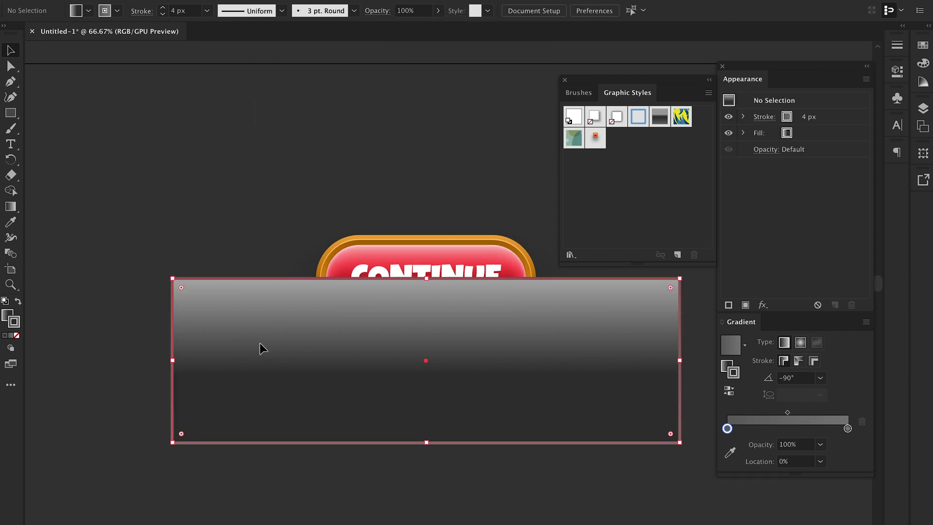
click(595, 138)
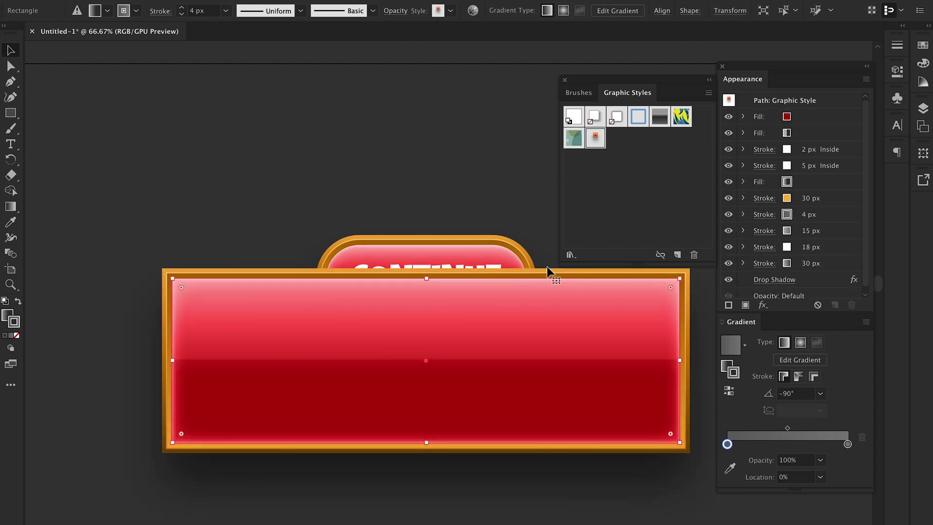
key(ctrl+shift+bracketleft)
click(355, 103)
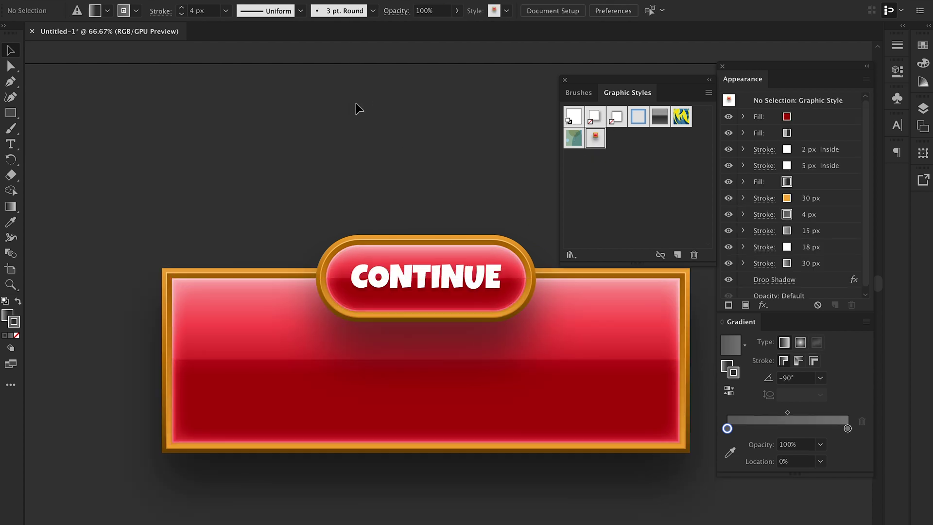
Step: Move the wide red rectangle straight up so its lower edge runs behind the middle of the CONTINUE button
key(ctrl+minus)
key(ctrl+minus)
key(ctrl+plus)
key(ctrl+plus)
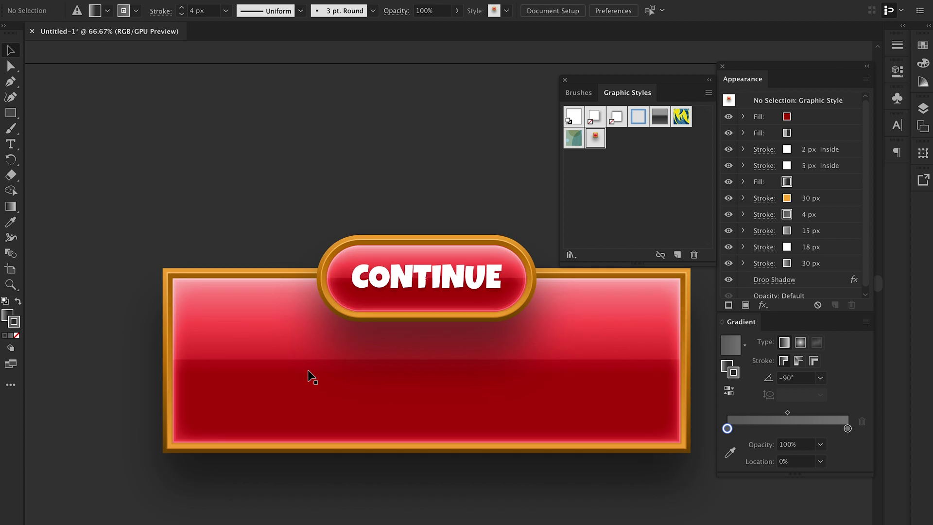
drag(317, 419, 298, 262)
click(240, 416)
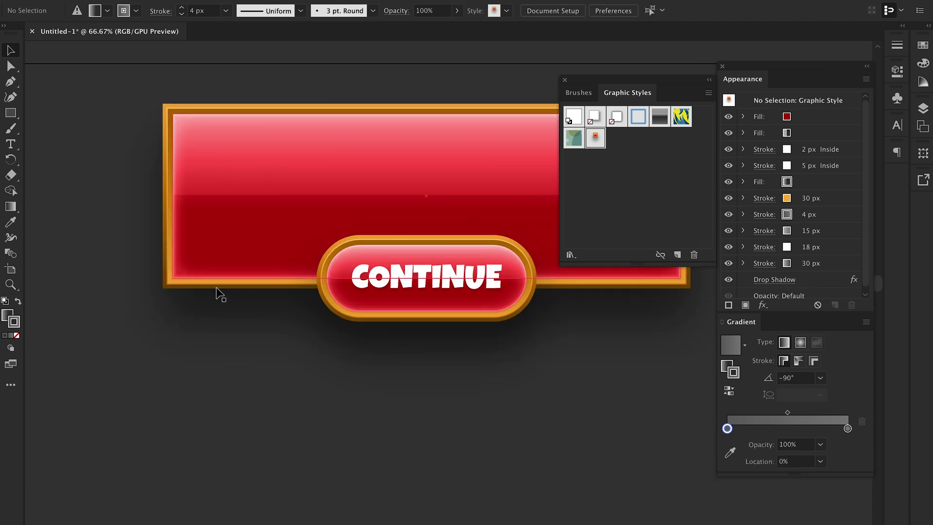
Step: Round the wide red rectangle's corners to a 50 px radius and select the whole rectangle
key(a)
key(ctrl+minus)
scroll(217, 294, right, 2)
click(259, 275)
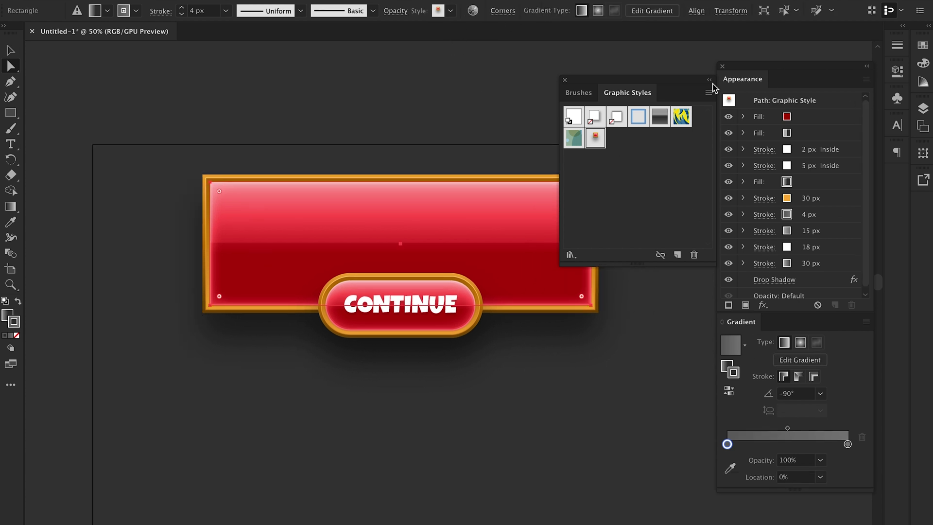
click(502, 10)
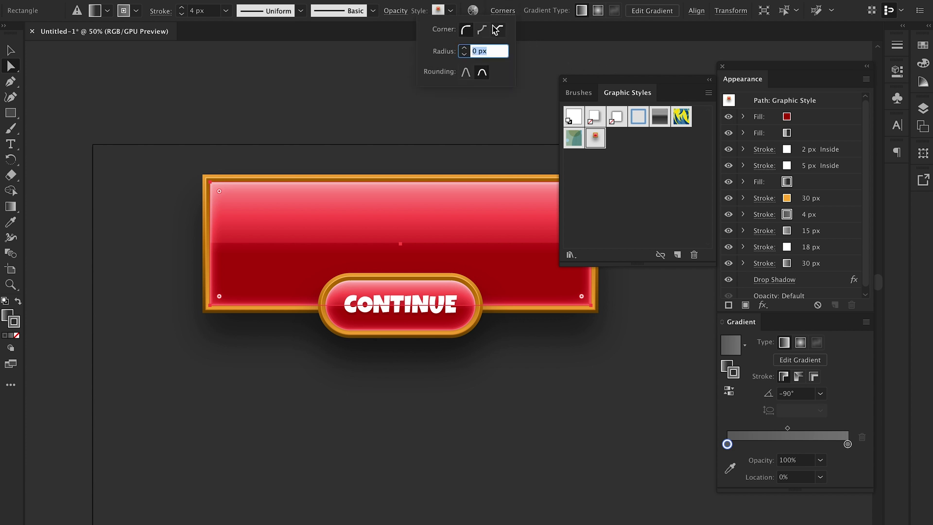
scroll(499, 54, up, 20)
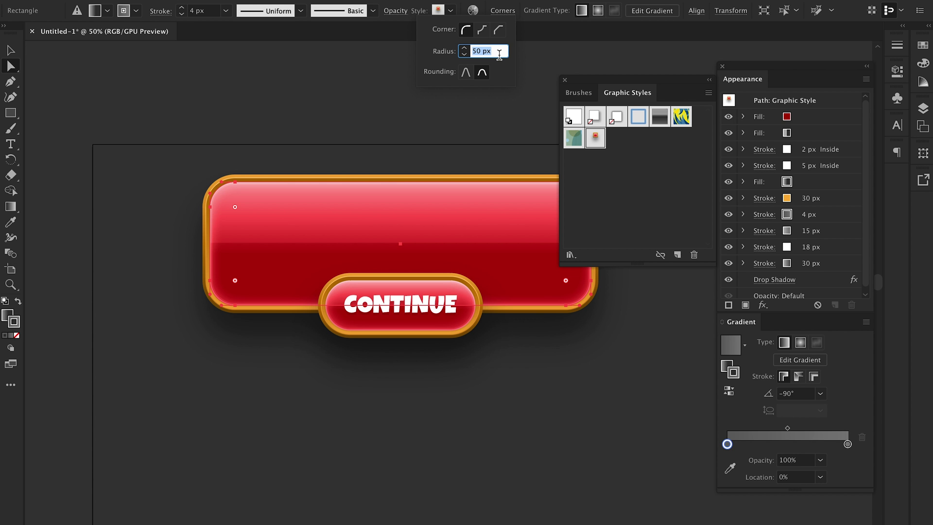
click(327, 115)
key(v)
click(327, 115)
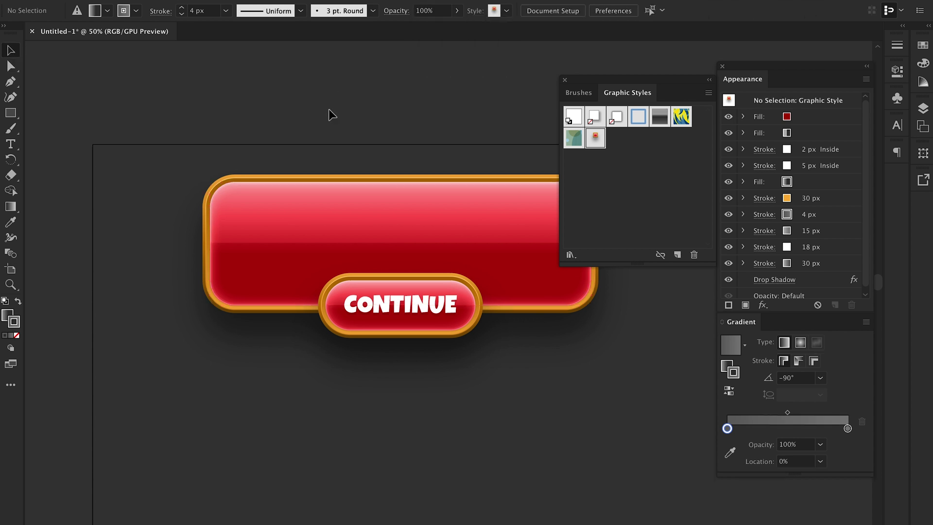
click(387, 241)
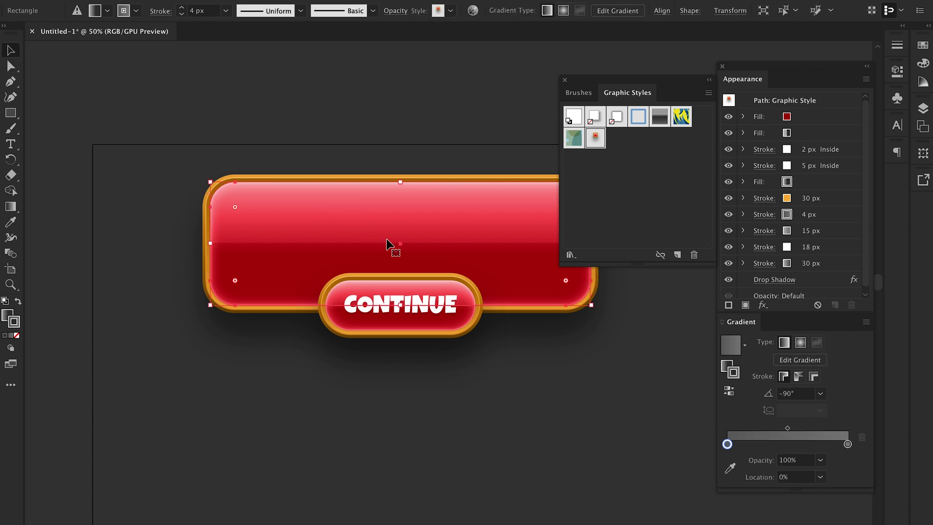
Step: Select the wide red panel together with the CONTINUE button and its text, and group them
click(545, 421)
drag(533, 397, 240, 217)
scroll(241, 217, right, 5)
scroll(240, 218, down, 3)
key(ctrl+minus)
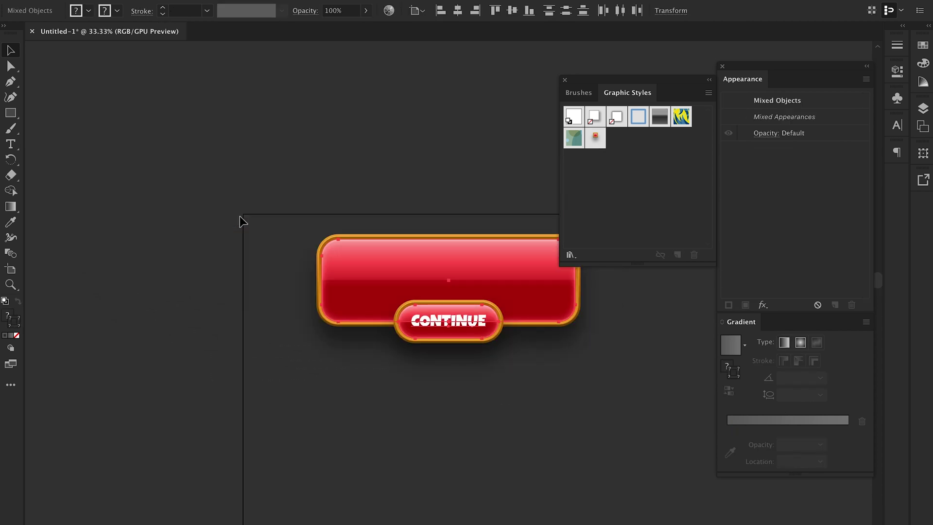
scroll(427, 302, right, 5)
scroll(427, 302, down, 2)
drag(380, 273, 471, 350)
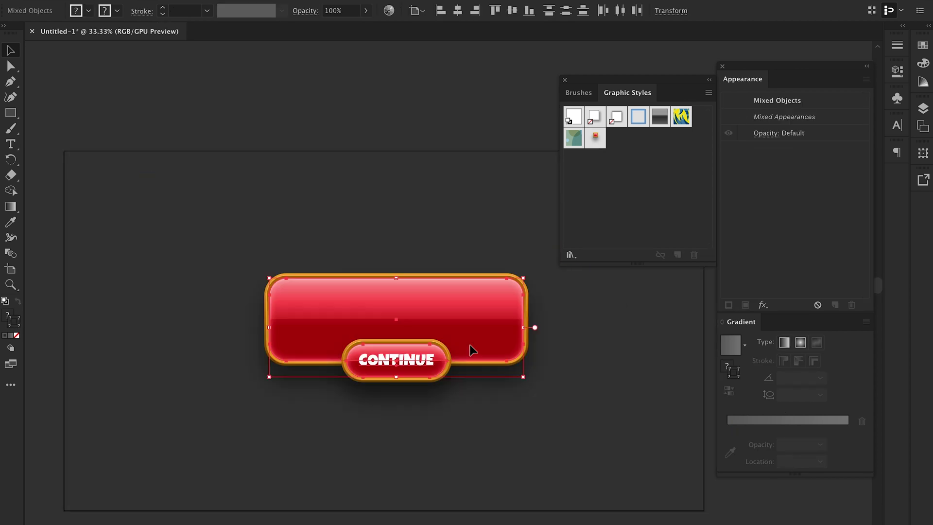
key(ctrl+g)
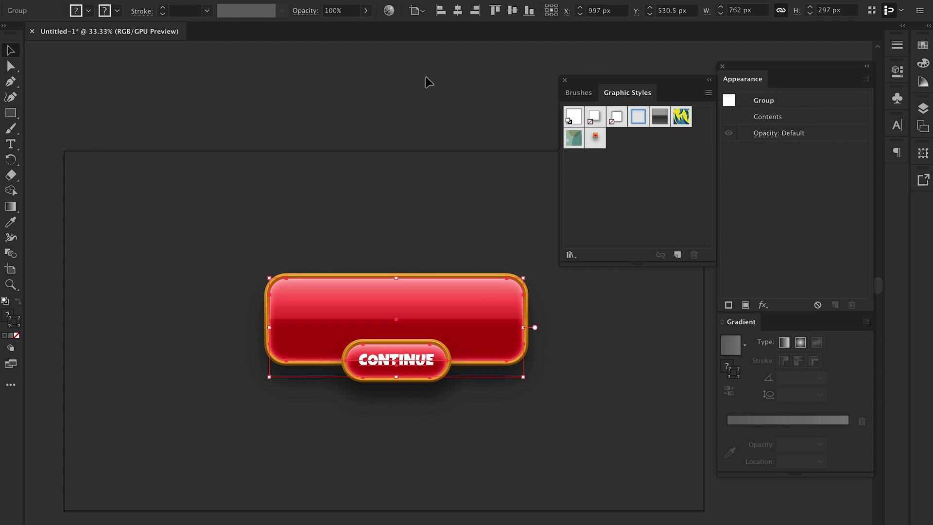
Step: Center the group horizontally and vertically on the artboard
click(457, 10)
click(512, 10)
click(428, 201)
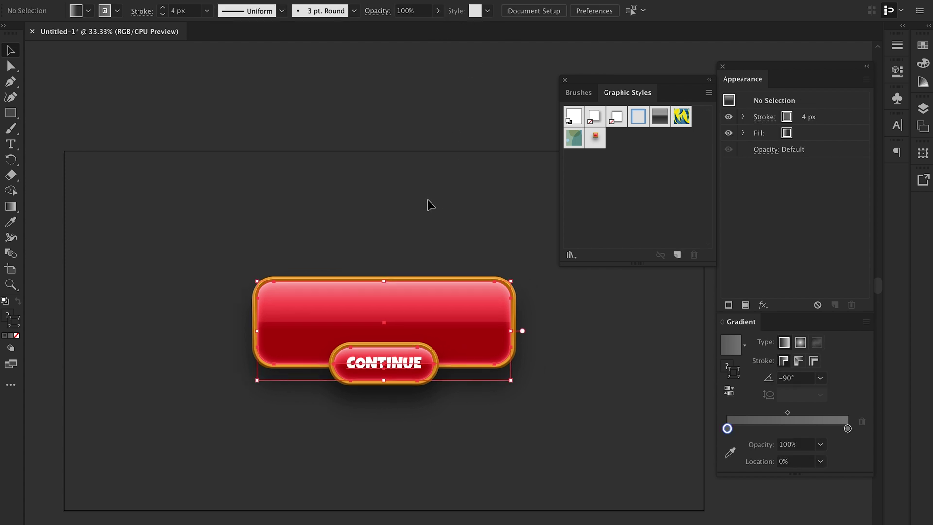
Step: Isolate the group, select the red pill behind the CONTINUE text, and bring up the document's symbols
click(415, 390)
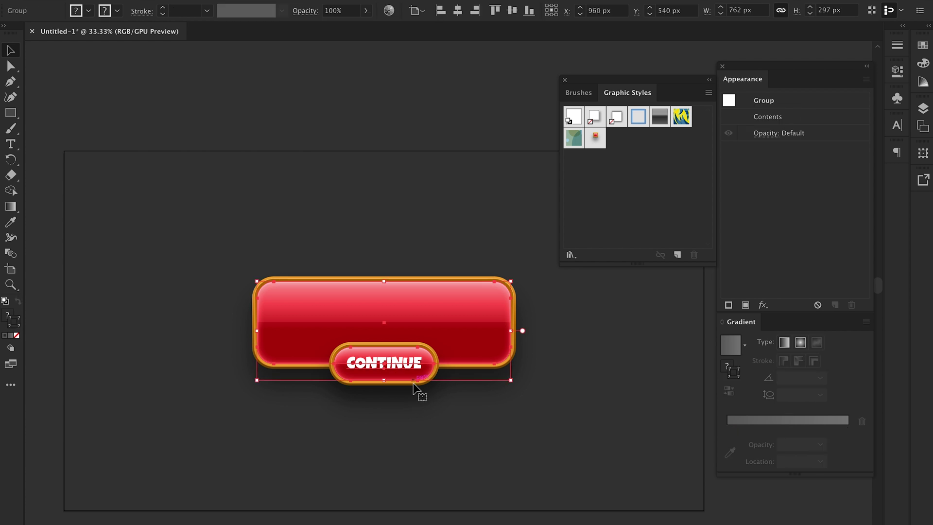
double_click(410, 374)
click(410, 376)
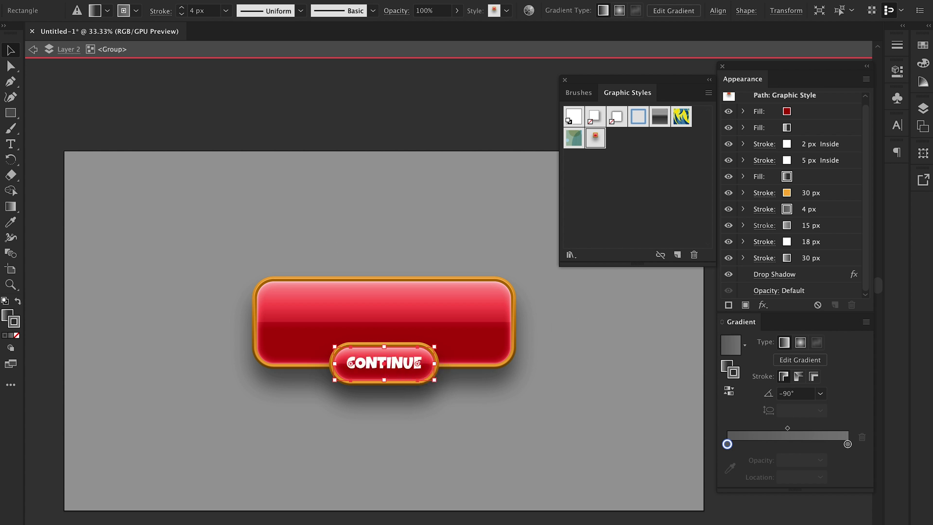
click(297, 1)
mouse_move(330, 1)
scroll(400, 317, down, 4)
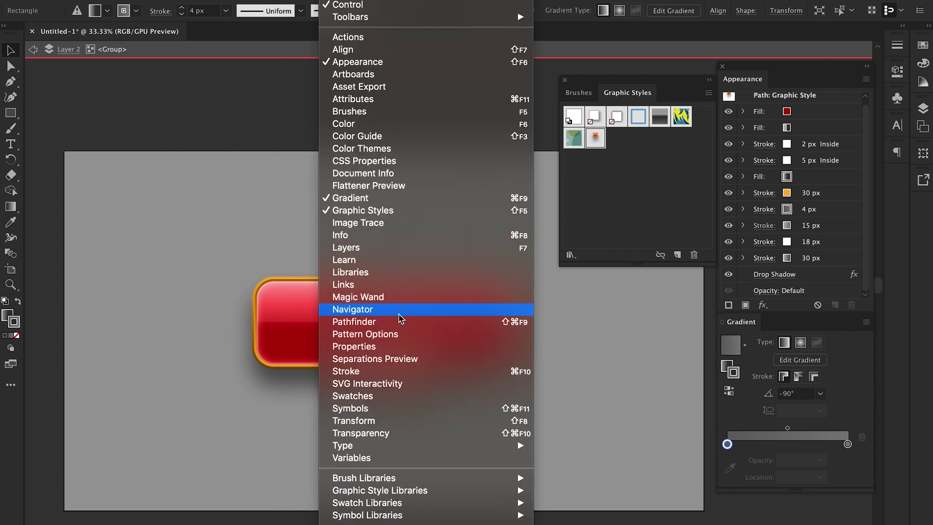
click(418, 408)
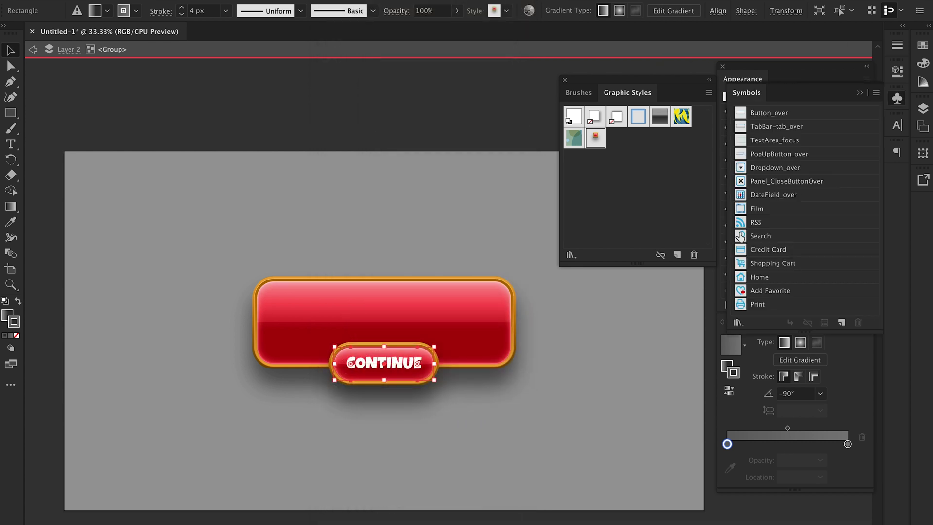
Step: Save the selected pill as a dynamic movie clip symbol named Red_Btn with guides for 9-slice scaling enabled
click(875, 93)
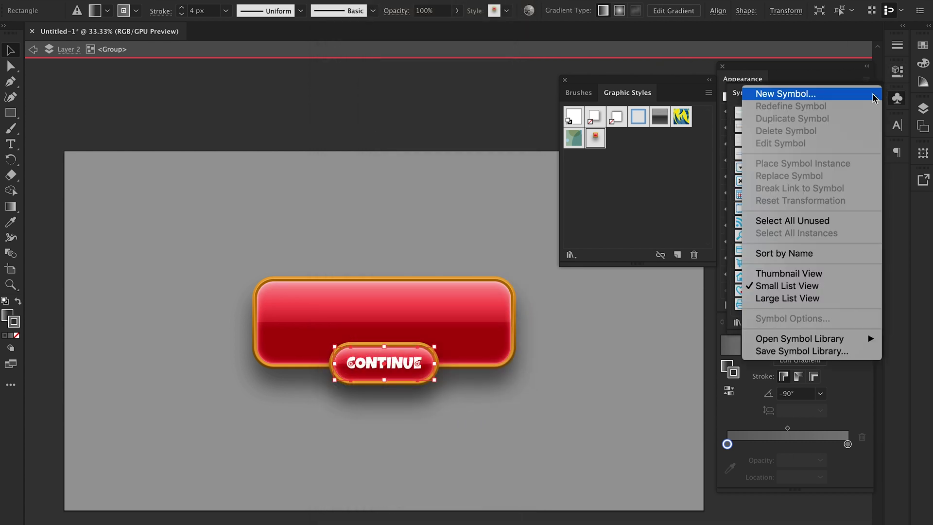
click(736, 107)
click(841, 322)
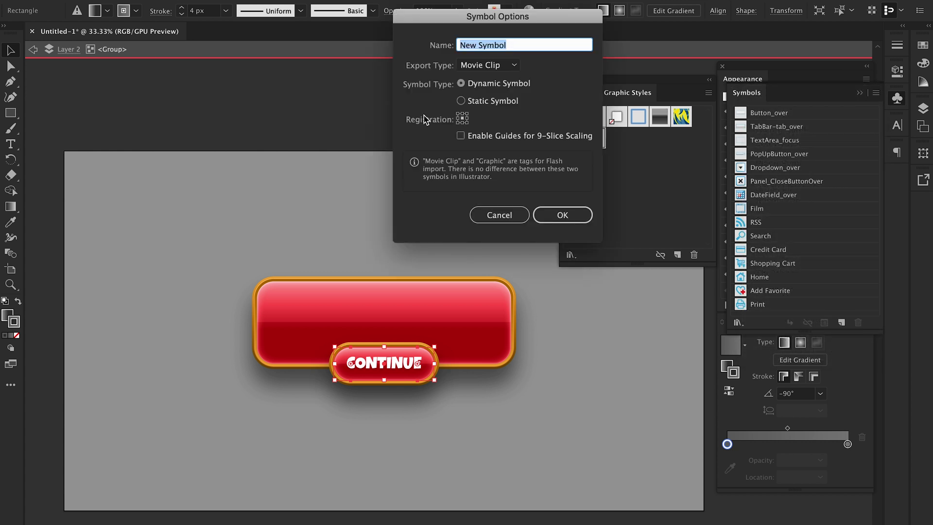
text(Btn)
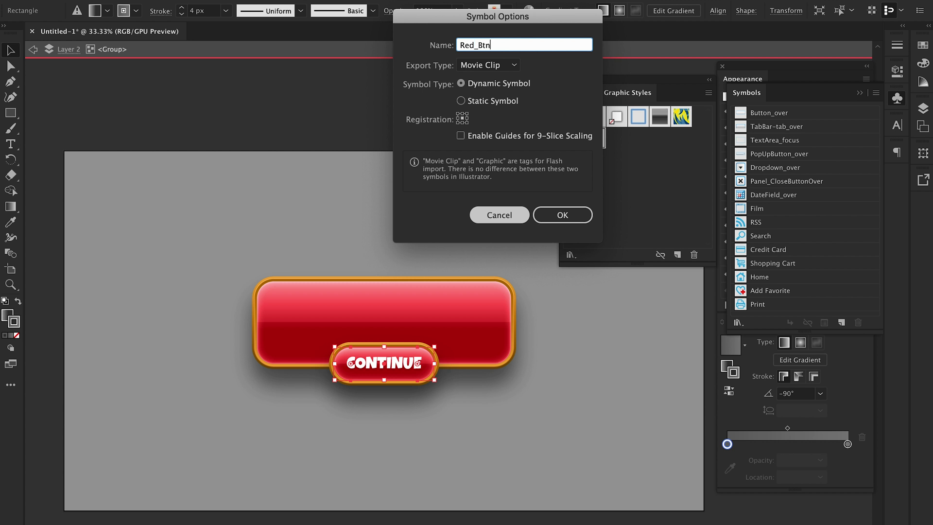
click(469, 137)
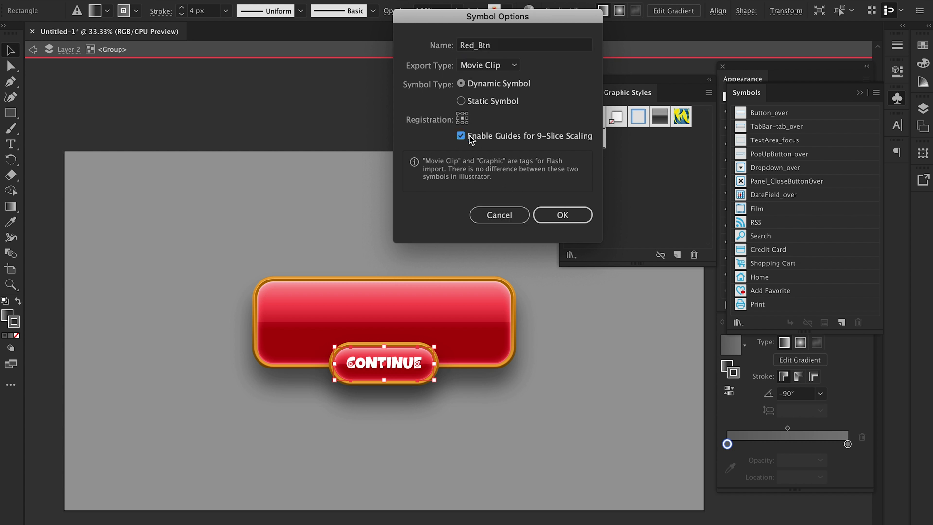
click(554, 218)
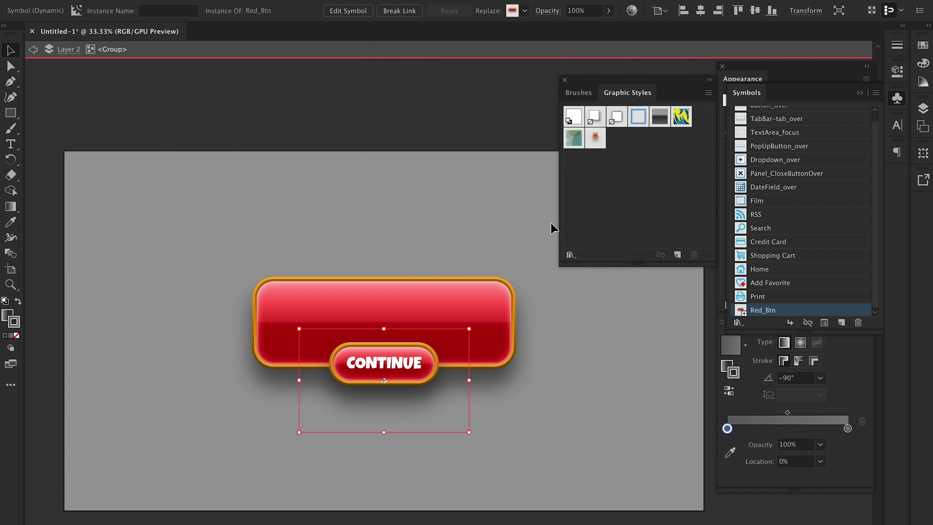
click(561, 455)
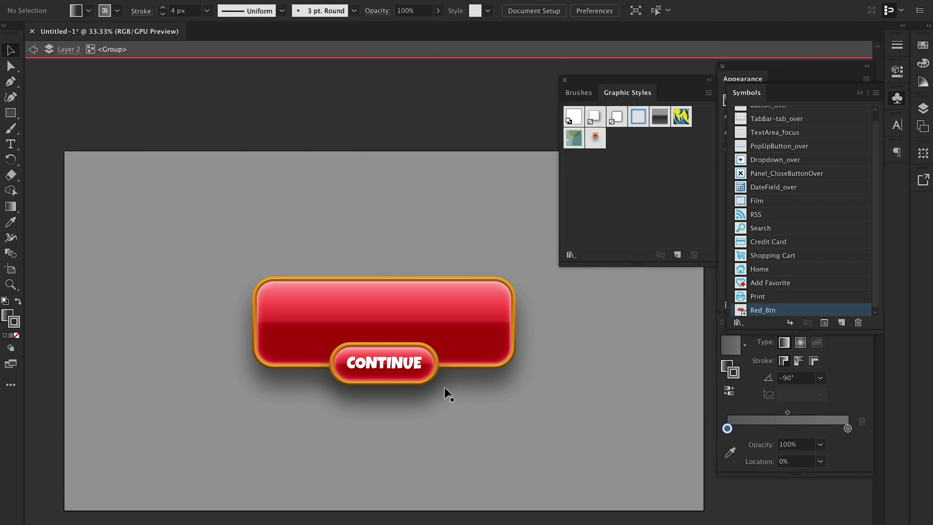
click(409, 385)
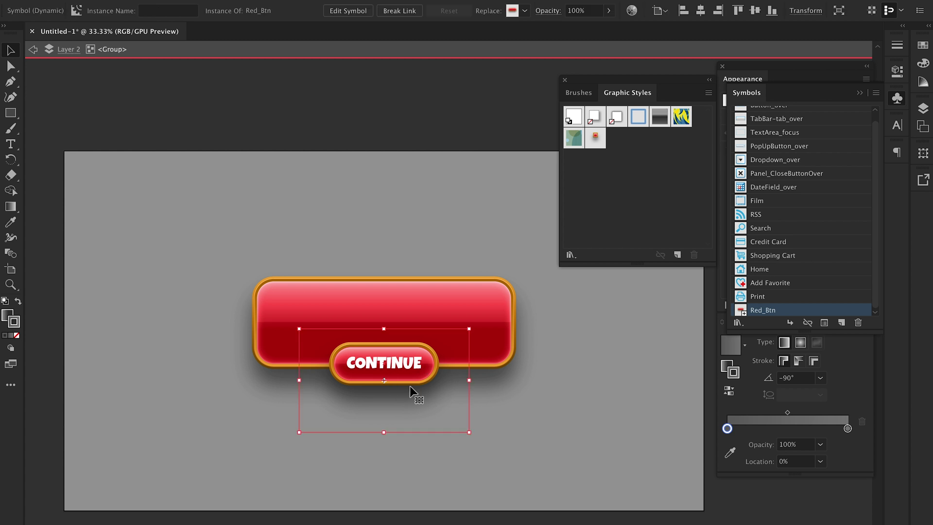
key(ctrl+x)
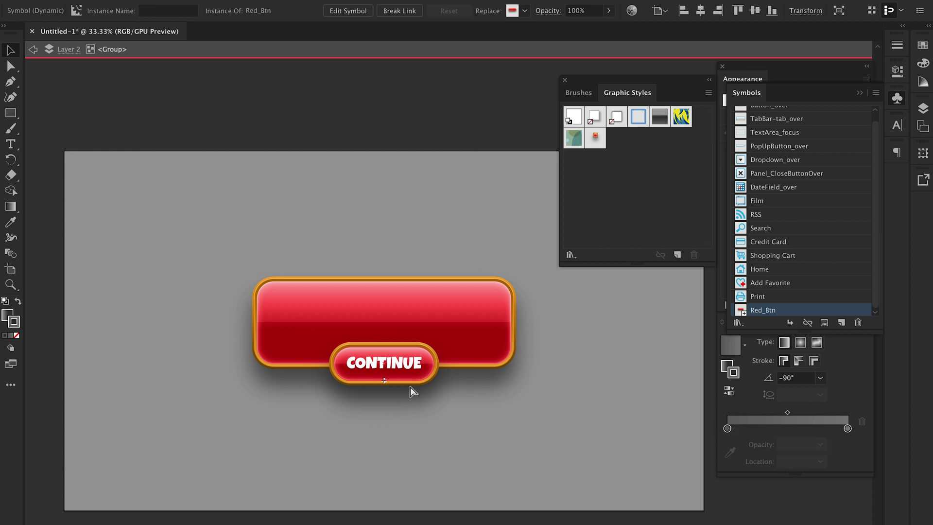
key(ctrl+v)
key(Delete)
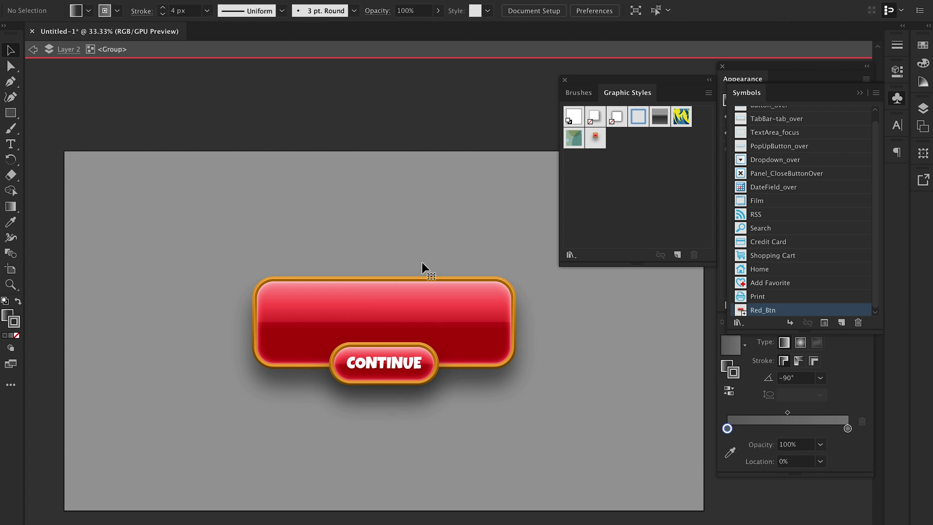
Step: Leave the group's isolation and place a second Red_Btn symbol instance near the artboard's lower-right corner
double_click(369, 143)
drag(751, 311, 565, 453)
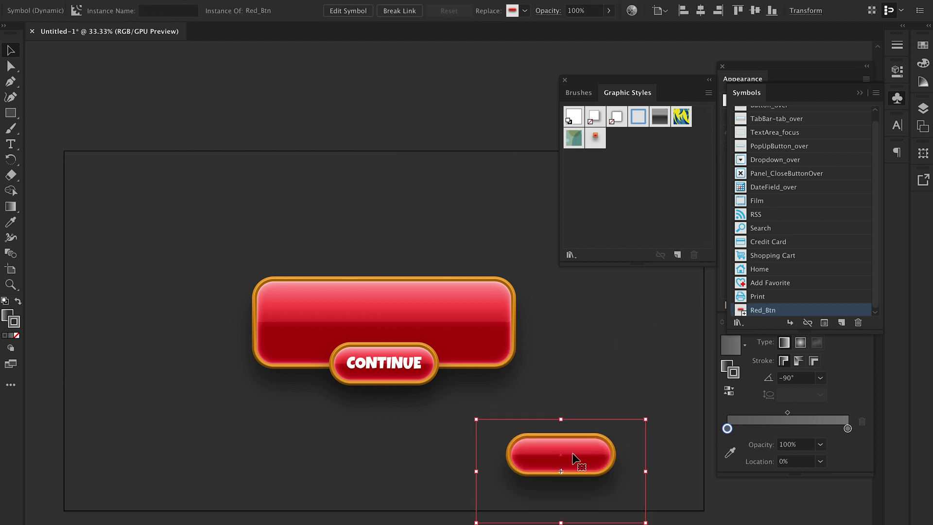
Step: Directly select the pill shape inside the new Red_Btn instance and change its dark red fill to bright green
key(a)
click(590, 407)
click(590, 463)
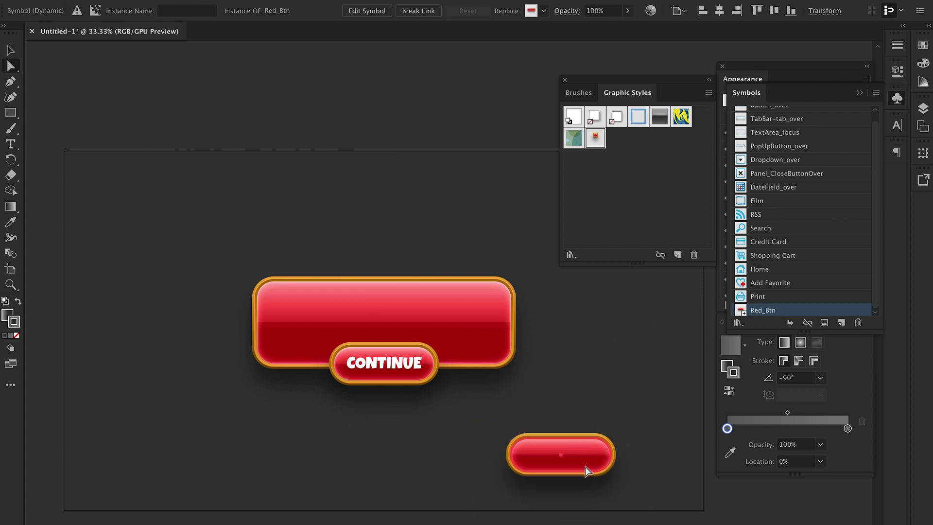
key(ctrl+equal)
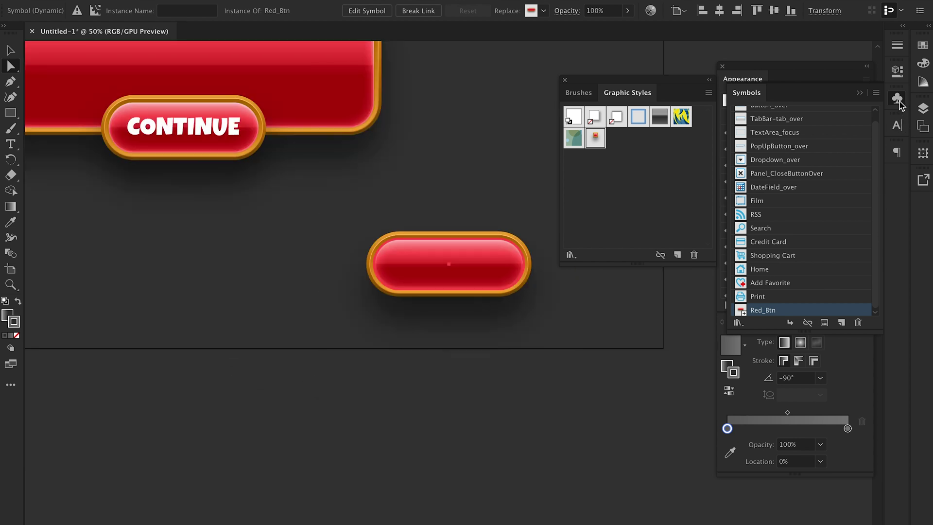
click(898, 100)
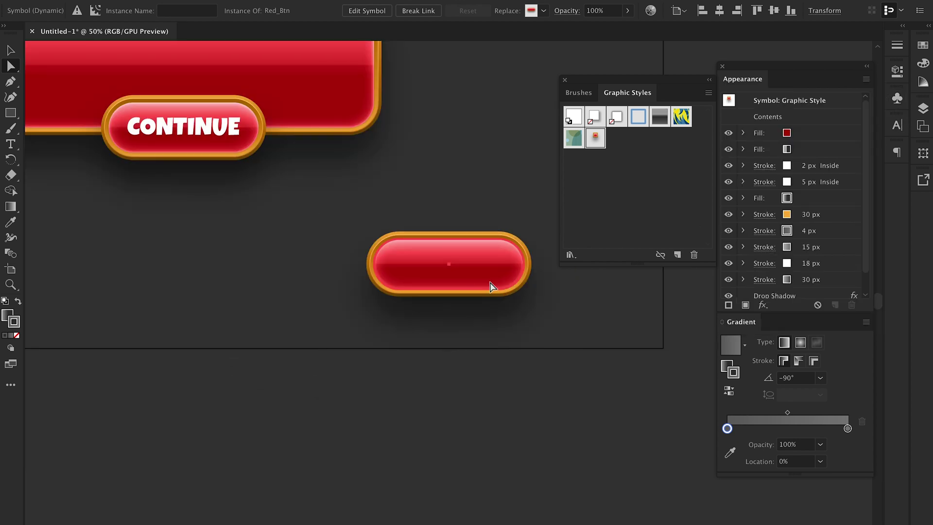
click(803, 133)
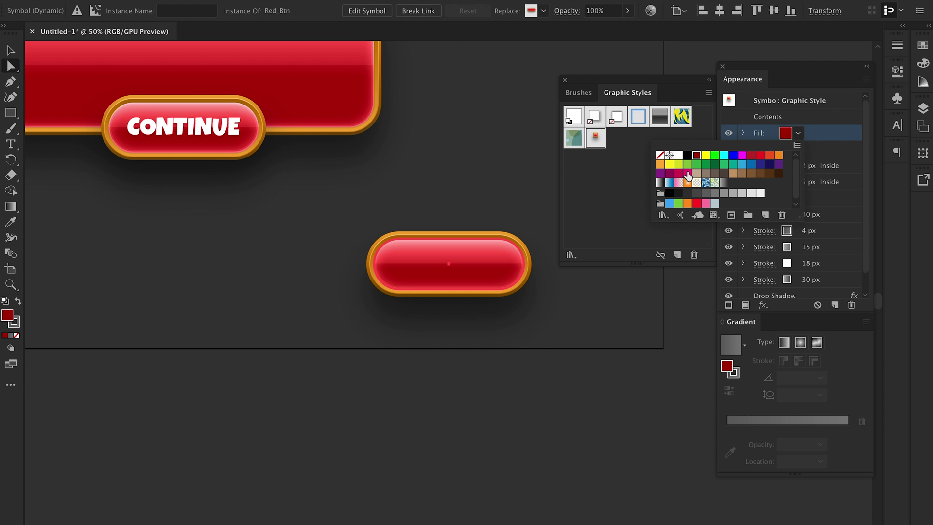
click(715, 155)
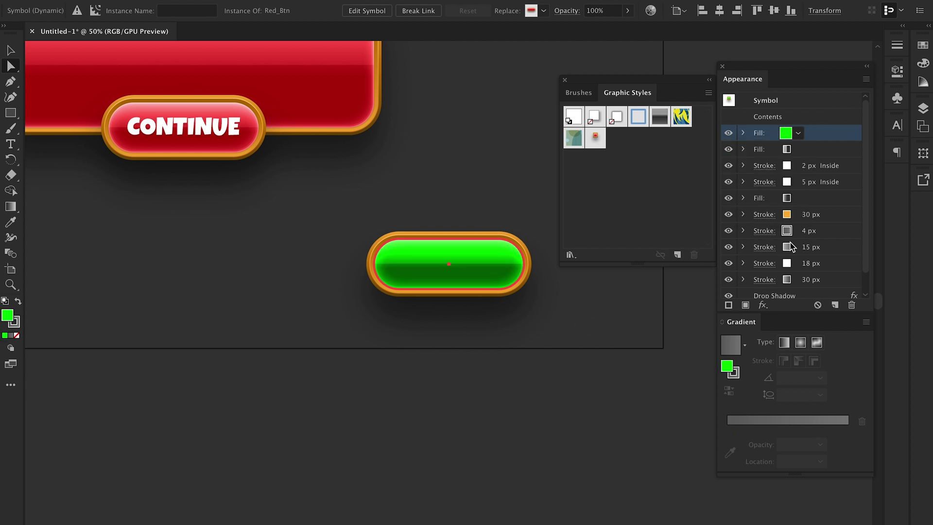
Step: Change the new instance's 30 px orange border stroke to bright green and deselect it
click(826, 216)
click(799, 216)
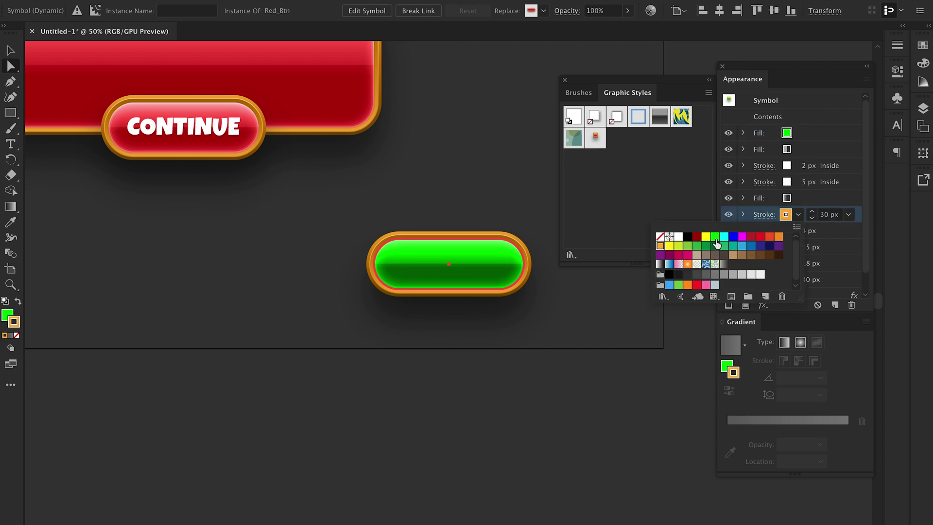
click(715, 237)
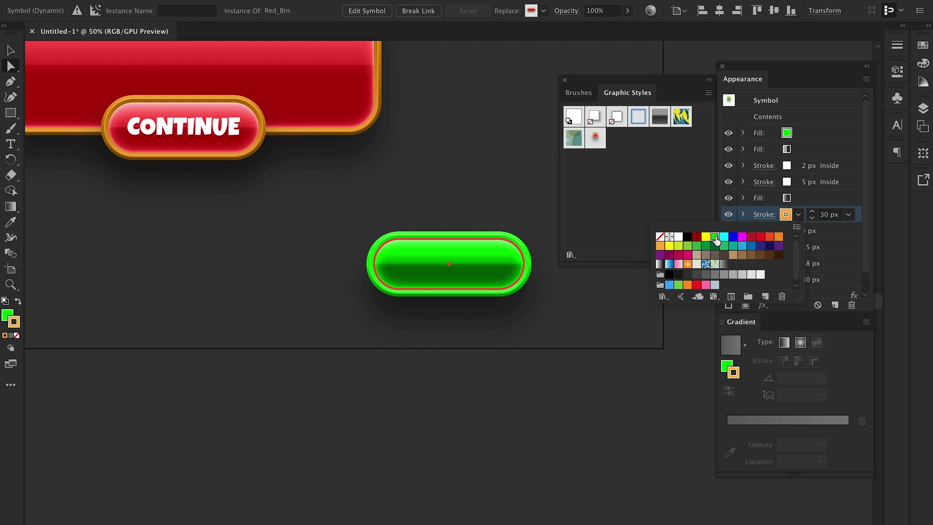
click(607, 321)
click(592, 323)
key(ctrl+equal)
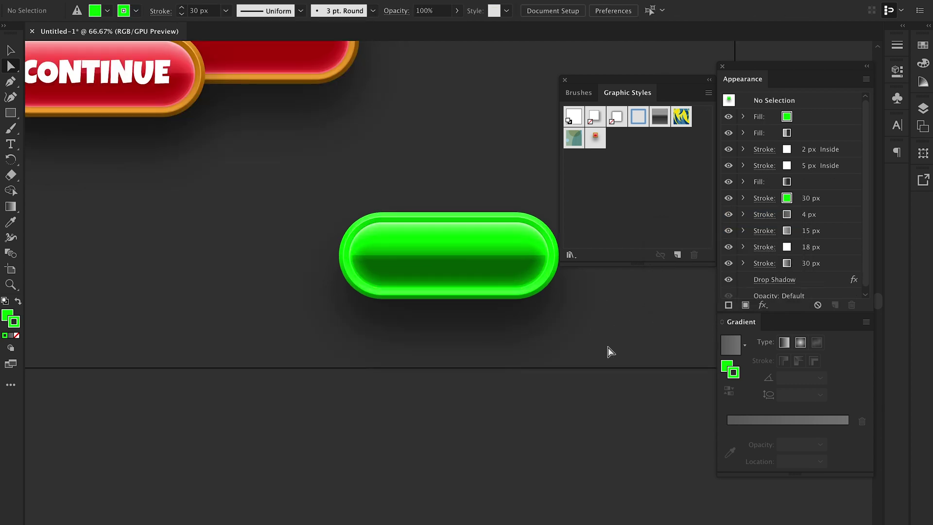
Step: Move the green button instance directly below the red CONTINUE button, centered under it
key(ctrl+minus)
key(ctrl+minus)
key(v)
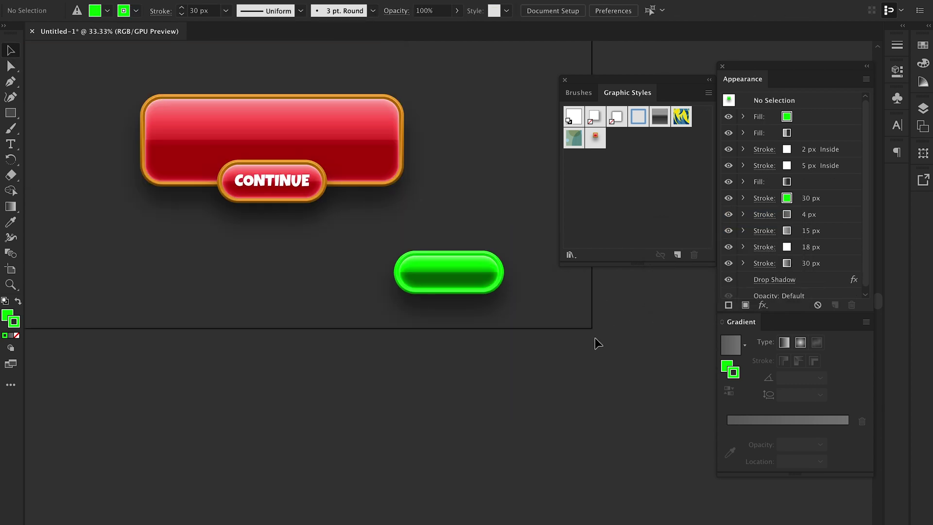
scroll(595, 338, left, 3)
scroll(594, 337, up, 2)
drag(561, 309, 360, 294)
key(ctrl+equal)
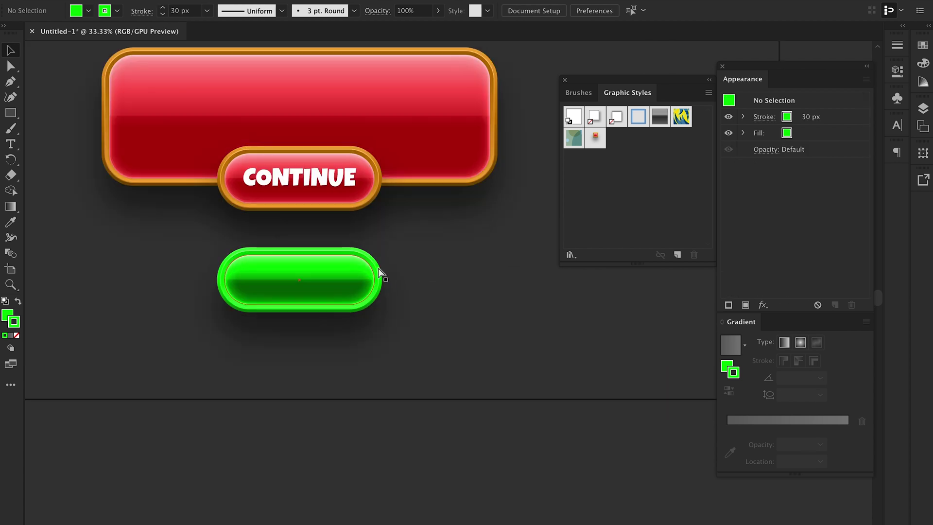
Step: Copy the CONTINUE text straight down onto the middle of the green button
key(ctrl+equal)
key(a)
drag(223, 145, 227, 280)
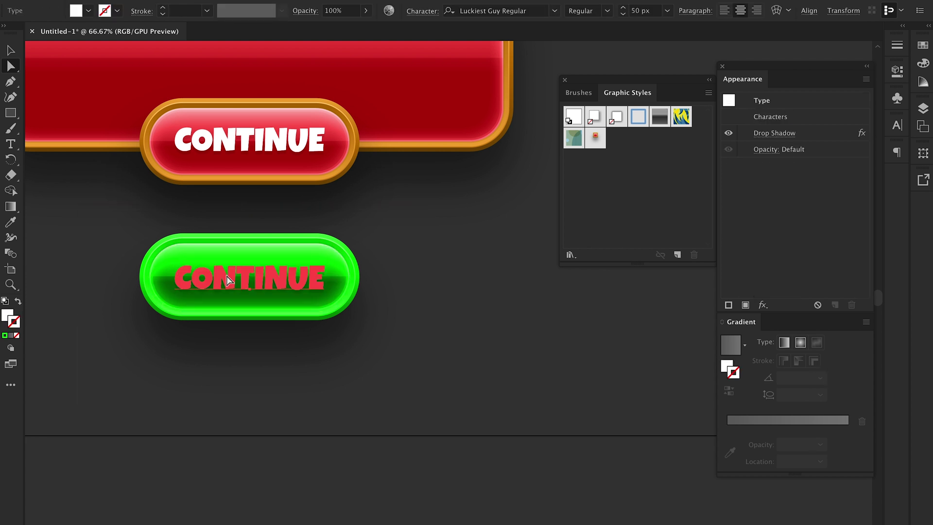
click(385, 278)
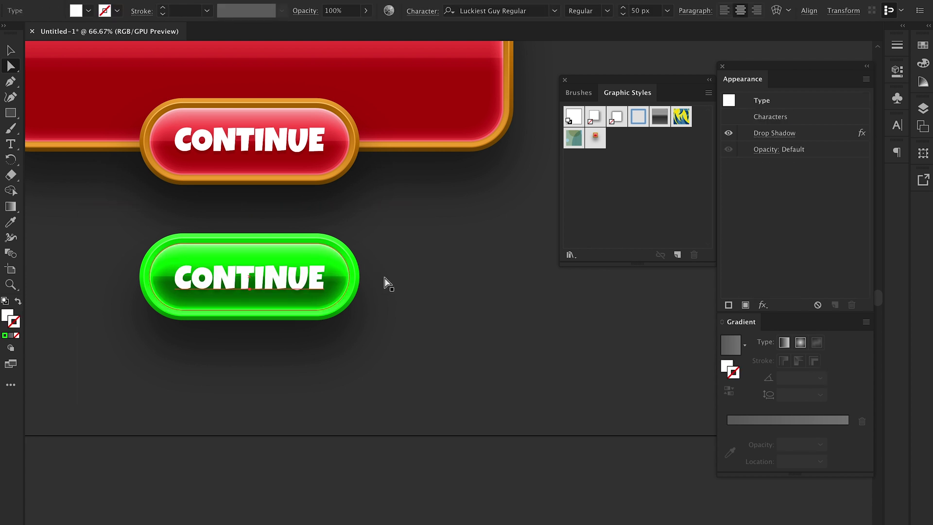
click(337, 280)
key(v)
click(337, 281)
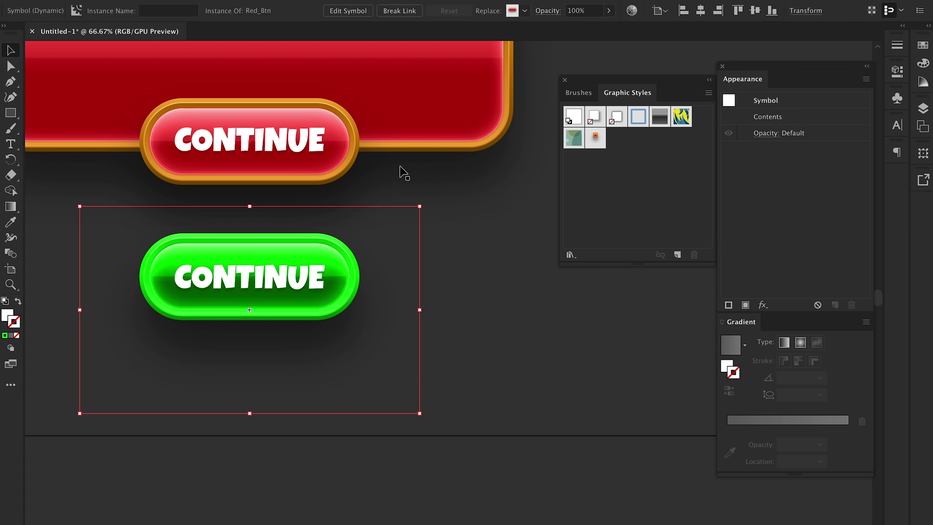
click(284, 284)
shift+click(296, 245)
click(296, 245)
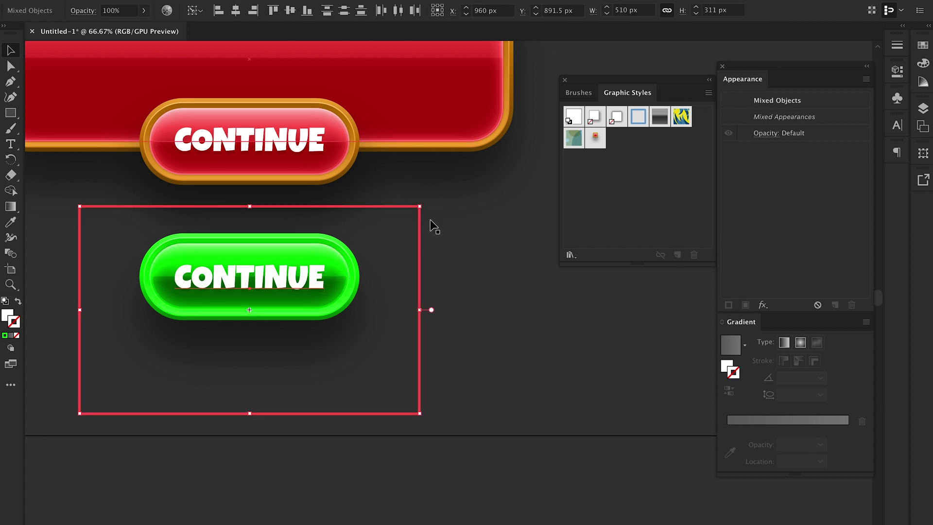
click(537, 339)
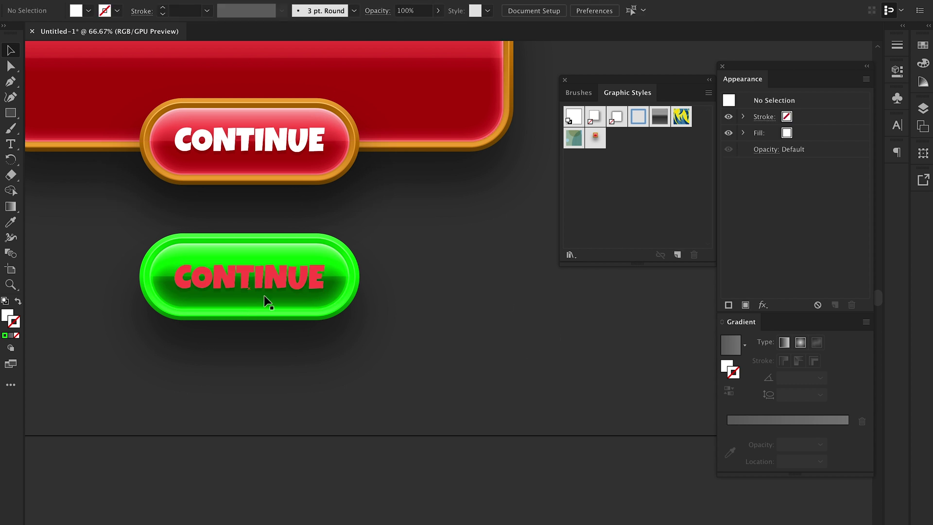
key(a)
key(ctrl+minus)
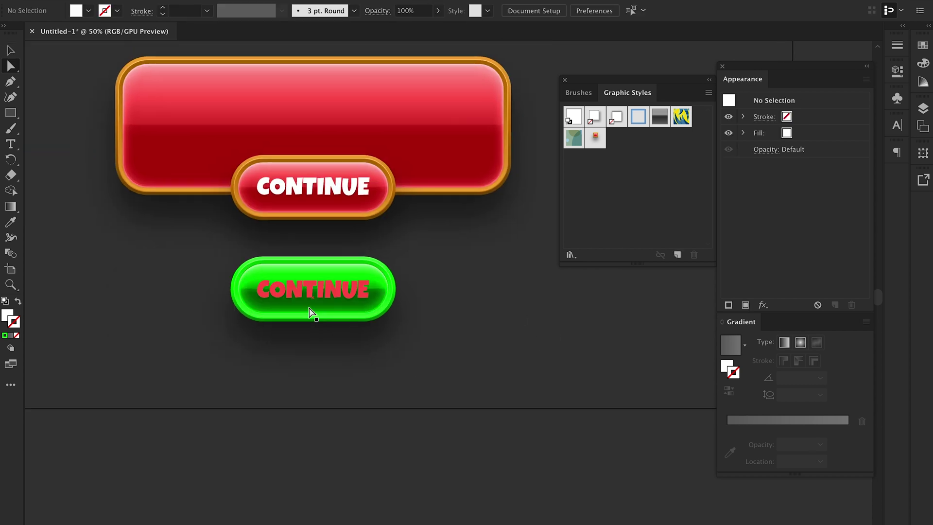